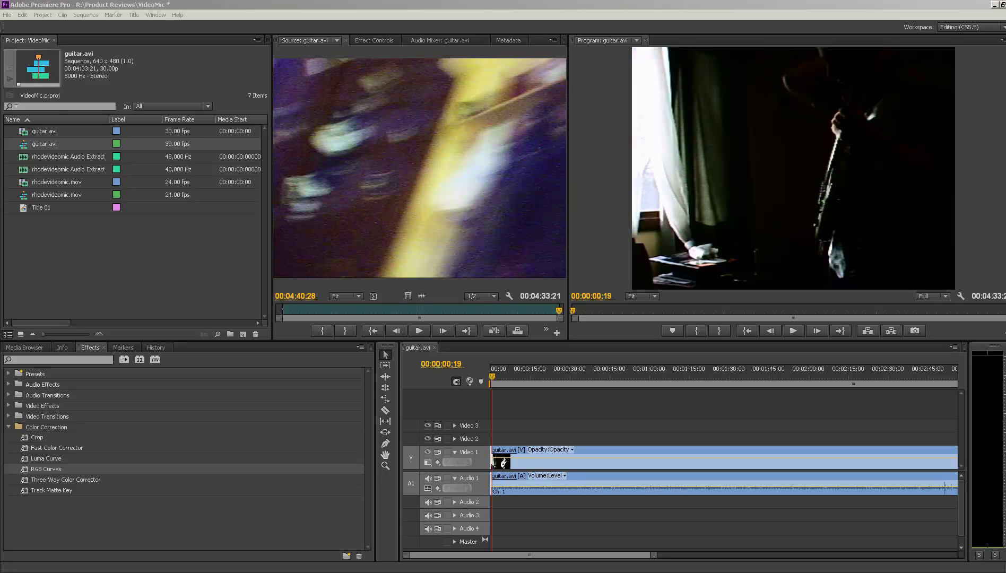
Step: Preview the start of the guitar.avi sequence, mute Audio 1, and move the playhead to 00:00:31:06
left_click(496, 374)
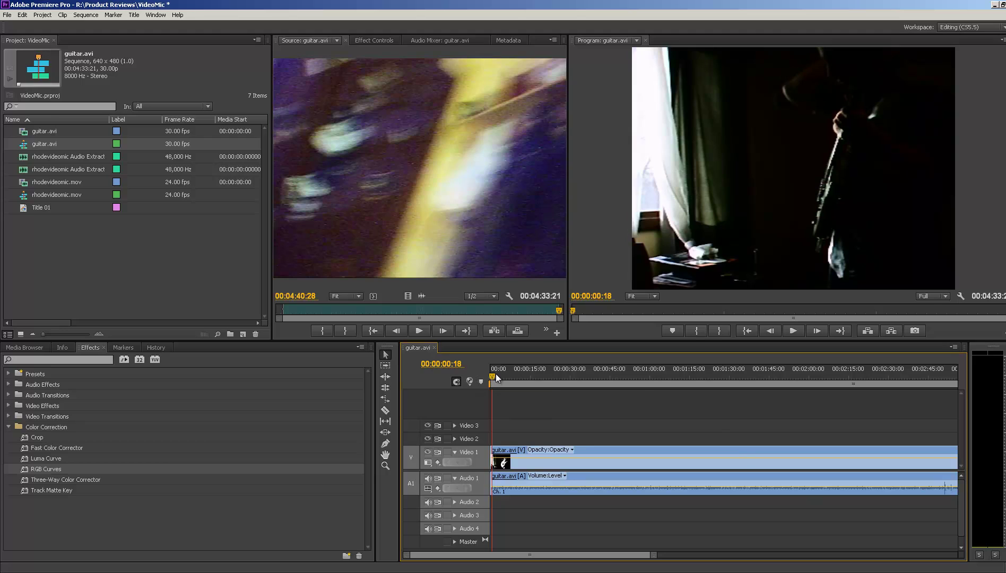
key("minus")
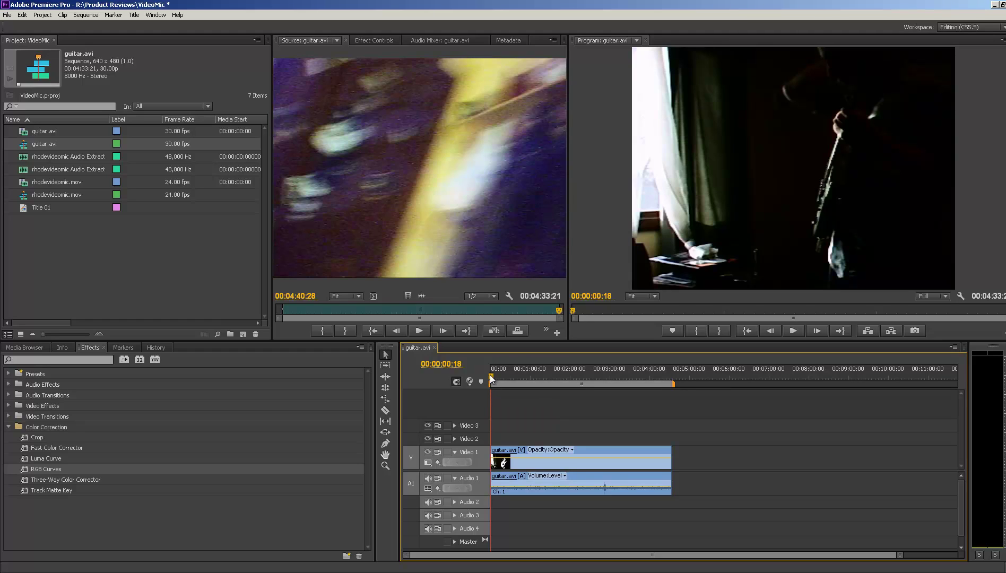
key("space")
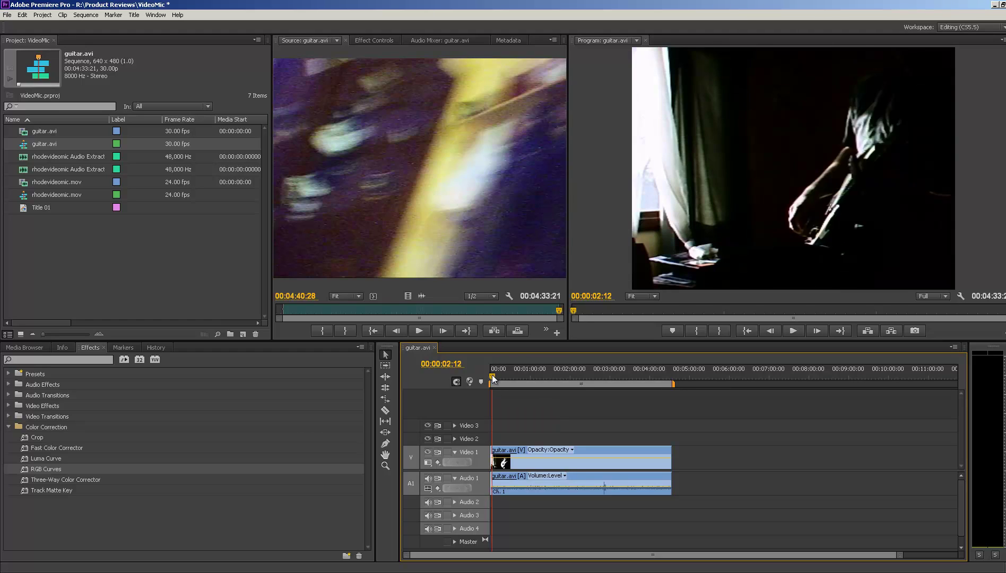
left_click(428, 479)
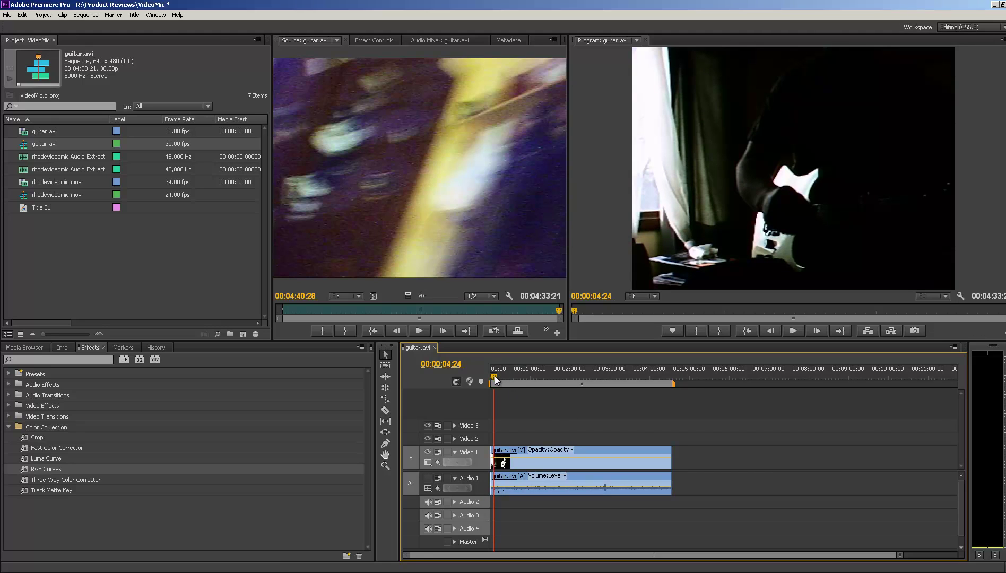
left_click_drag(495, 377, 513, 422)
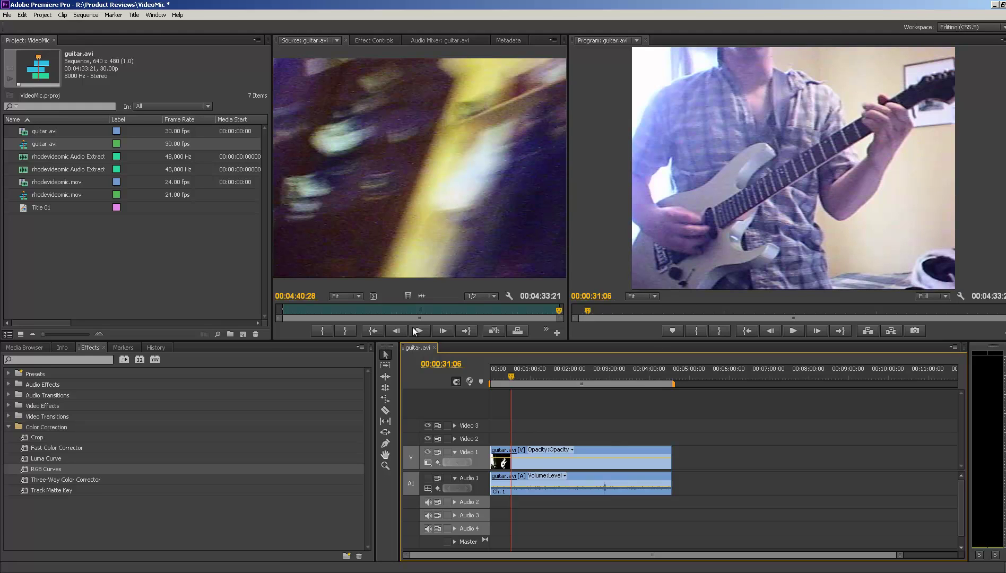
Step: Switch the workspace to the Color Correction layout
left_click(156, 14)
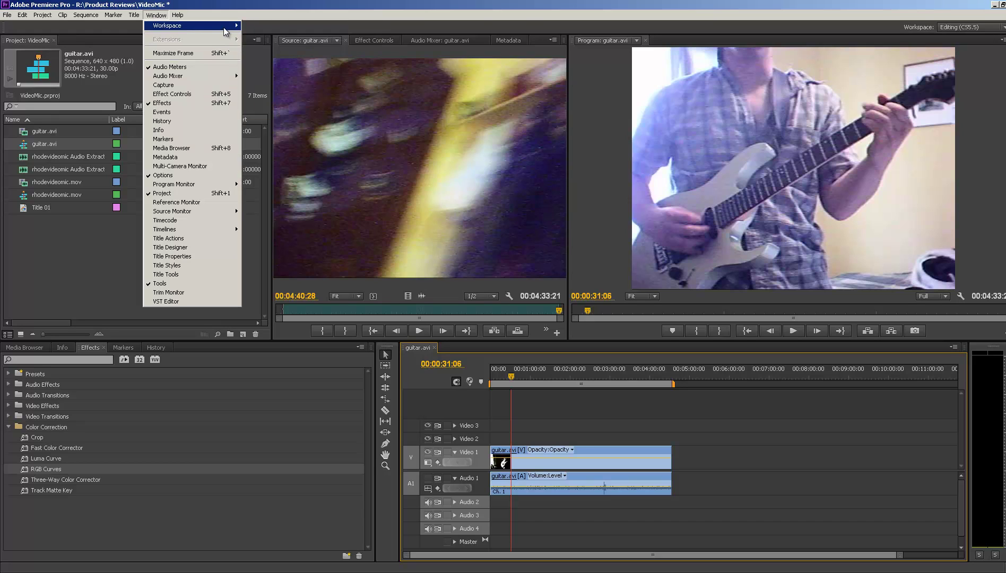
mouse_move(228, 30)
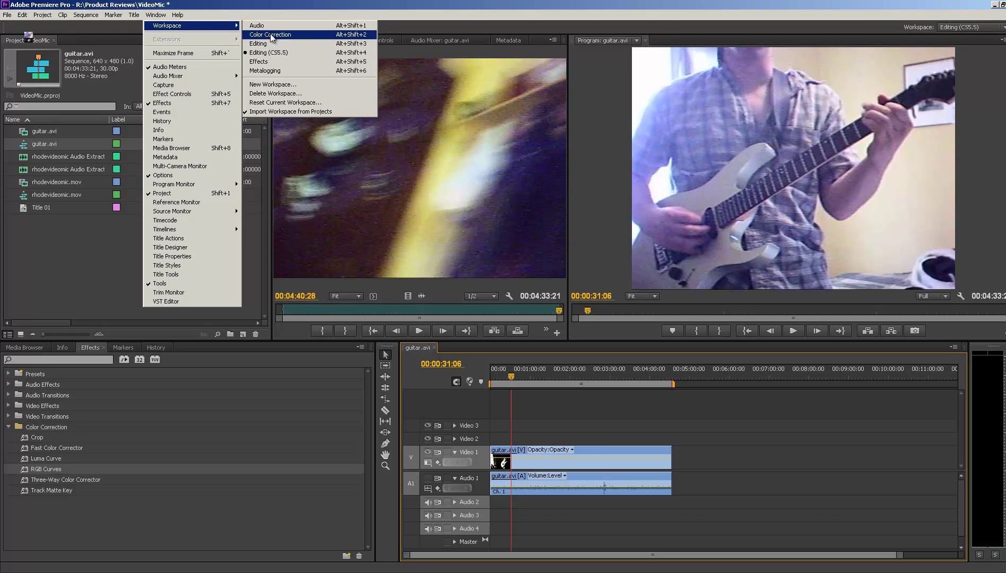
left_click(271, 35)
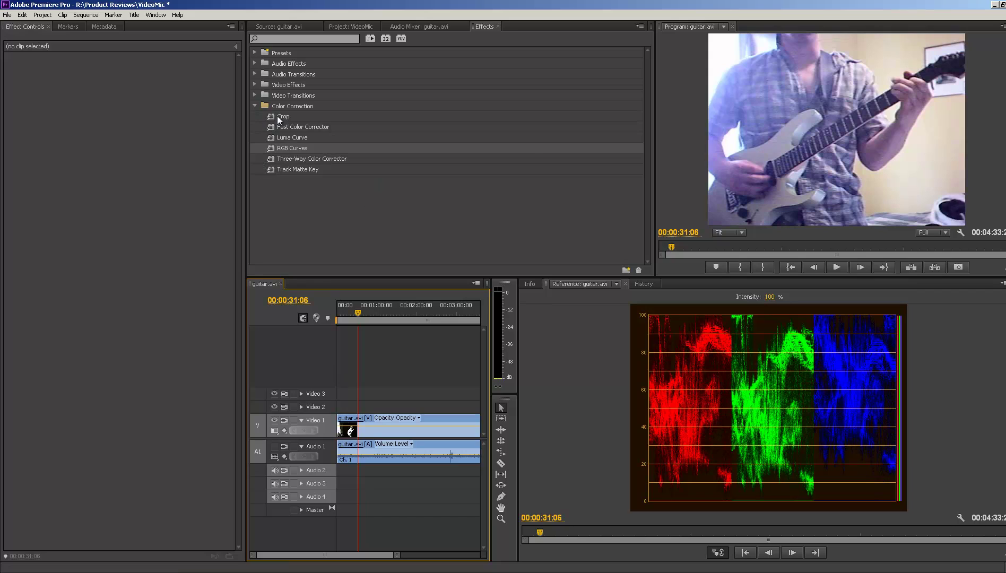
Step: Apply the Crop, Fast Color Corrector and RGB Curves effects to the guitar.avi clip, collapsing the two color effects' settings
left_click_drag(277, 116, 353, 431)
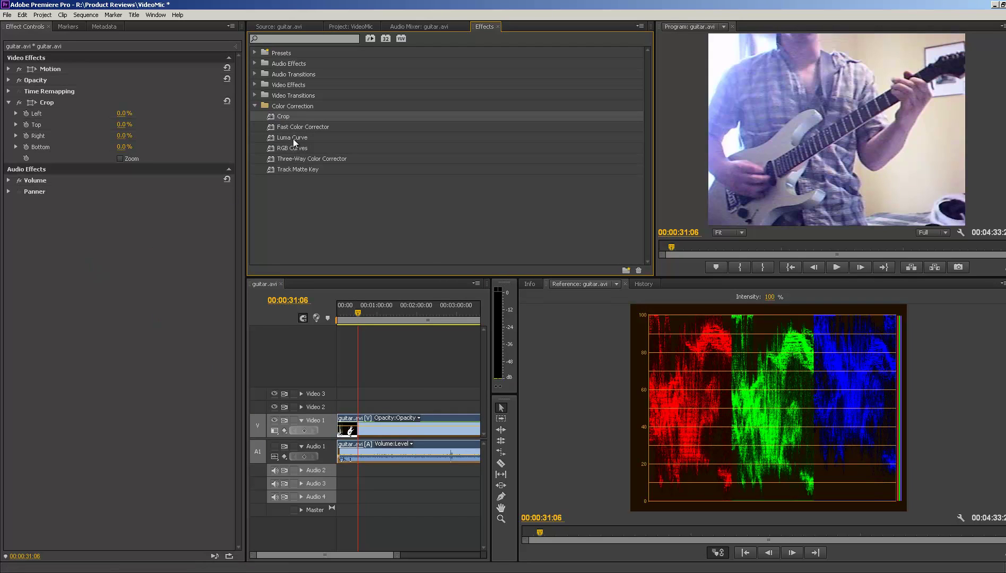
left_click_drag(293, 128, 353, 427)
left_click_drag(281, 147, 352, 428)
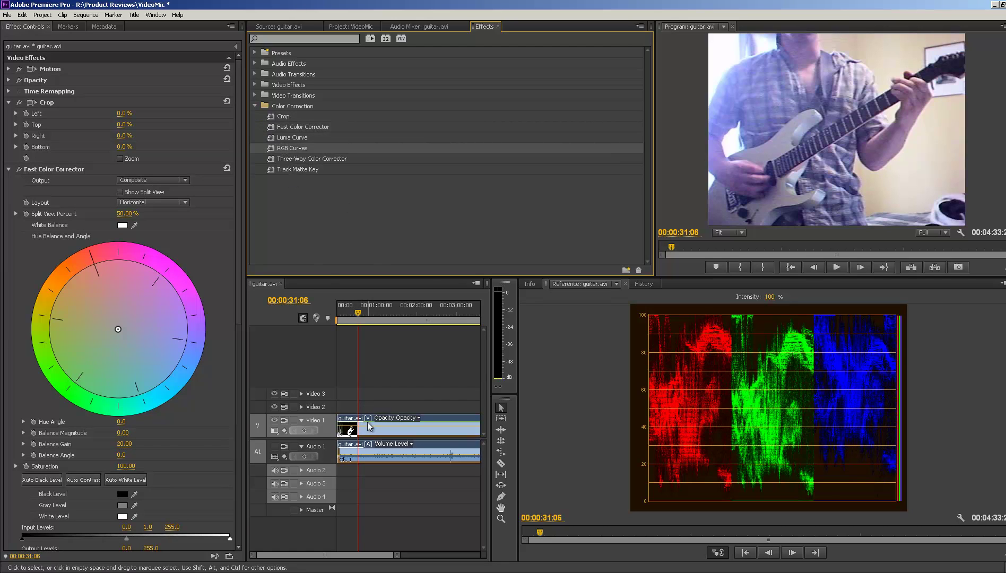
left_click(7, 169)
left_click(8, 181)
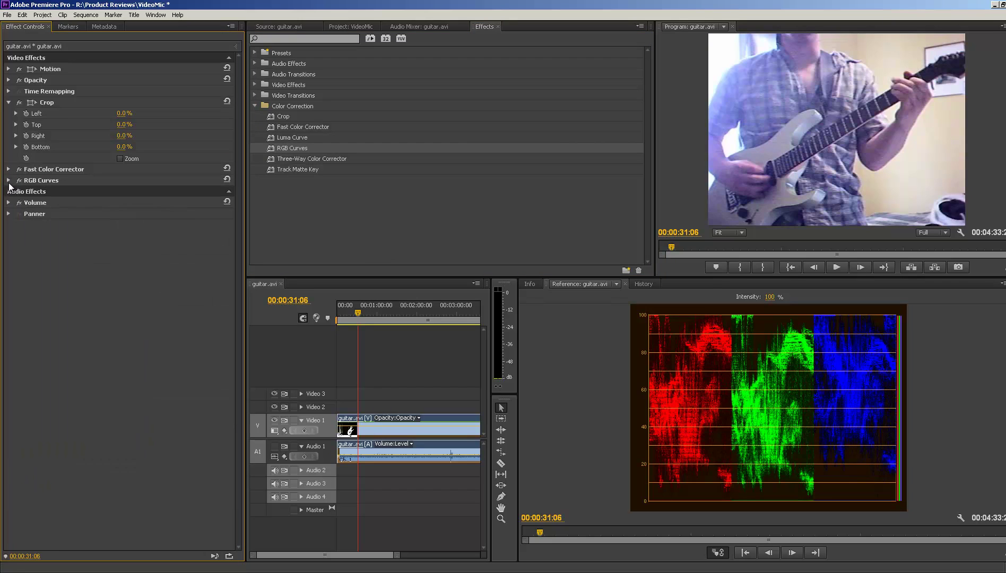
Step: Crop the picture to a small area on the guitarist's elbow: about 58% left, 48% top, 28.5% right and 28% bottom
left_click(53, 103)
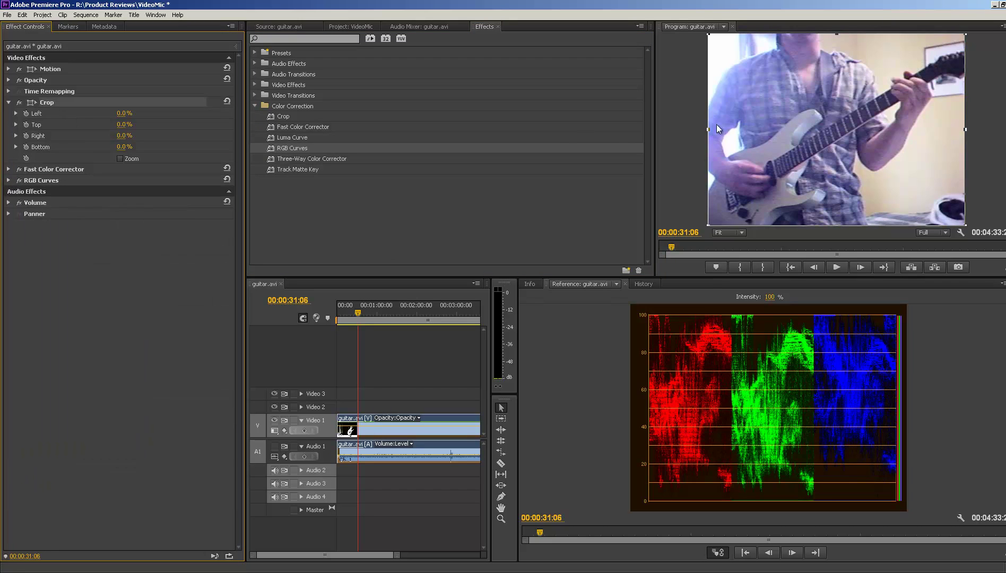
left_click(757, 121)
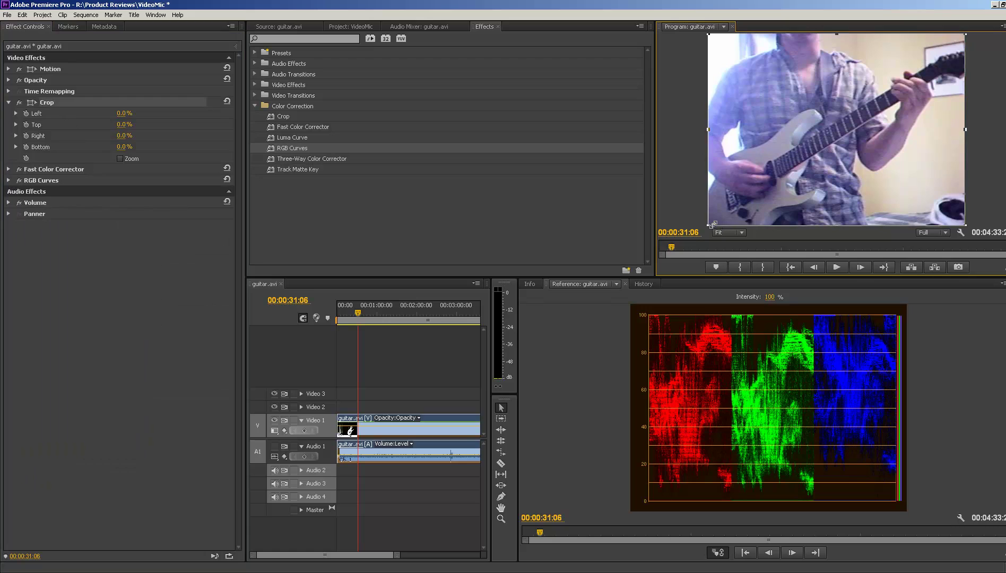
left_click_drag(709, 225, 862, 176)
left_click_drag(965, 33, 920, 111)
left_click_drag(893, 147, 888, 144)
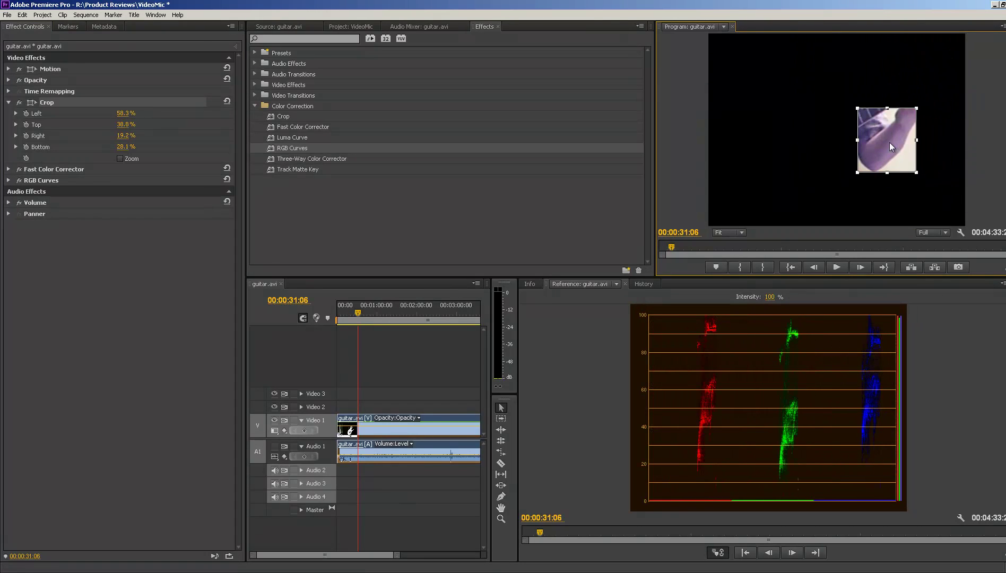
left_click_drag(920, 105, 894, 125)
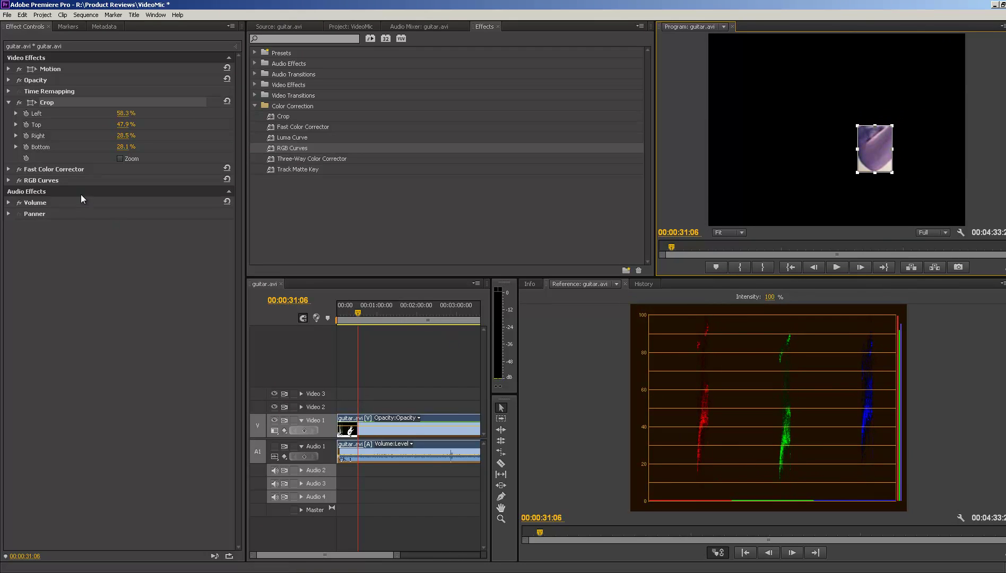
Step: Disable the Crop effect to show the full frame, fit the whole clip in the timeline, and expand the Fast Color Corrector settings
left_click(18, 103)
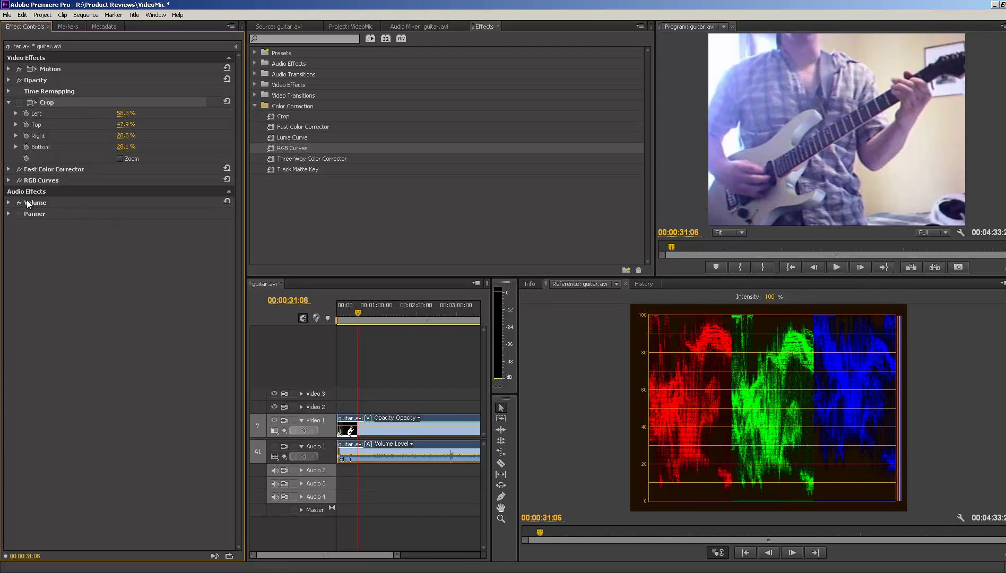
left_click(60, 167)
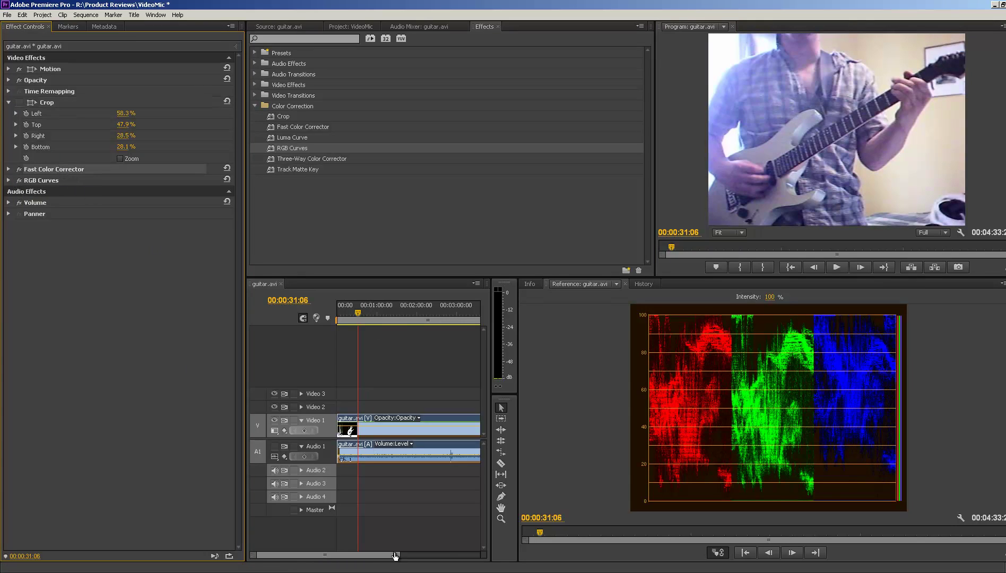
left_click_drag(397, 555, 431, 561)
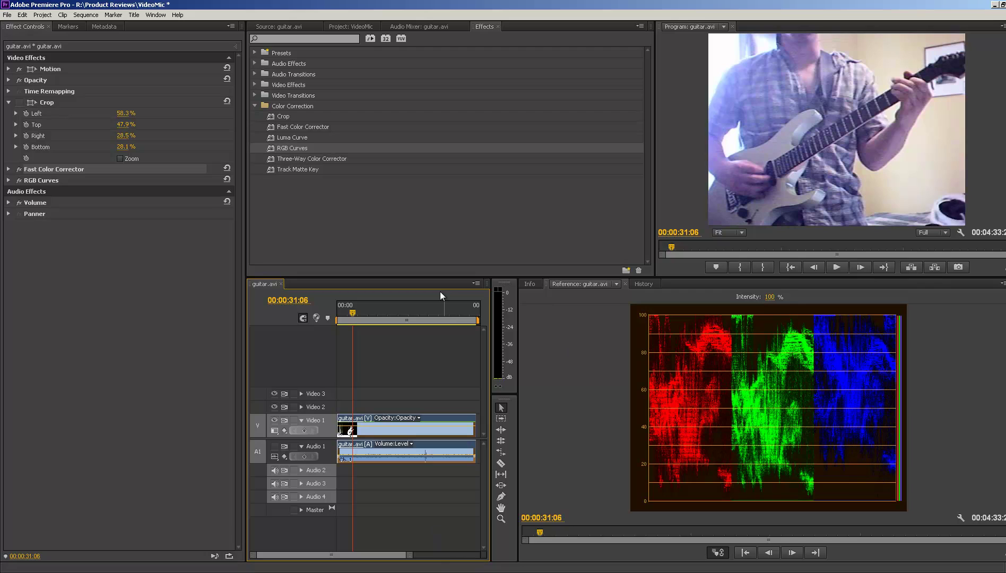
left_click(59, 167)
left_click(8, 169)
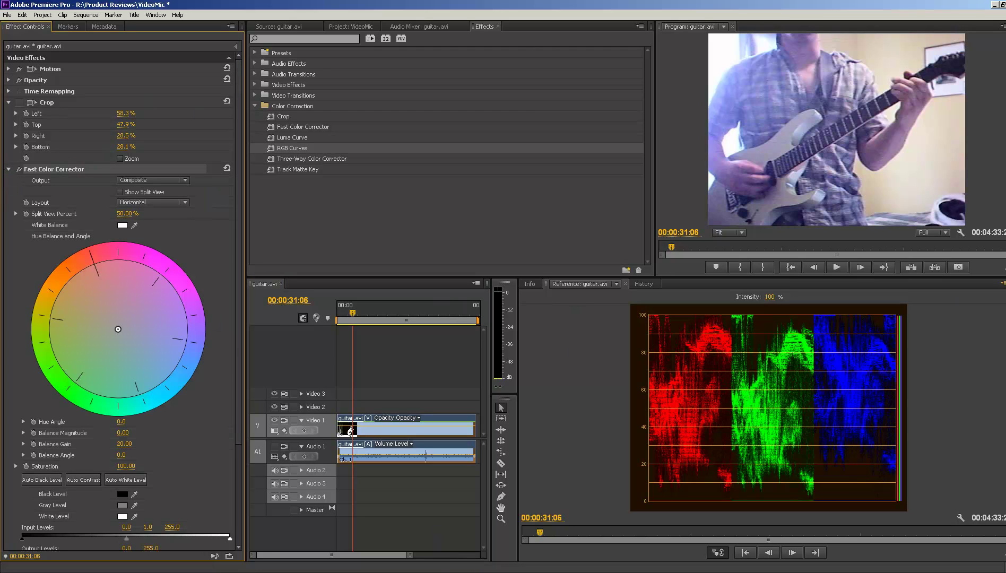
Step: Examine the full frame on the Vectorscope and the YC Waveform, and collapse the Fast Color Corrector settings
left_click(1002, 283)
left_click(905, 376)
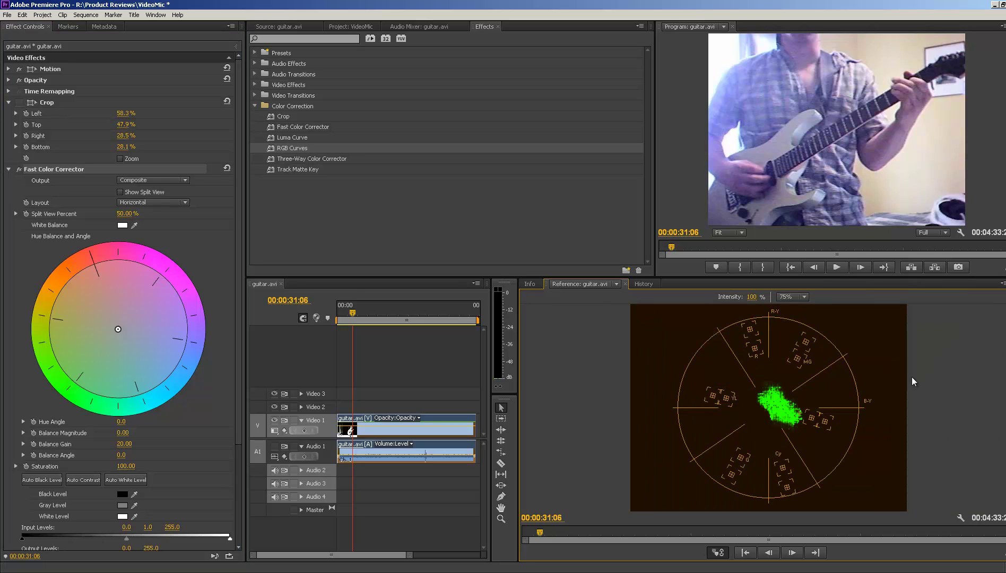
left_click(1003, 285)
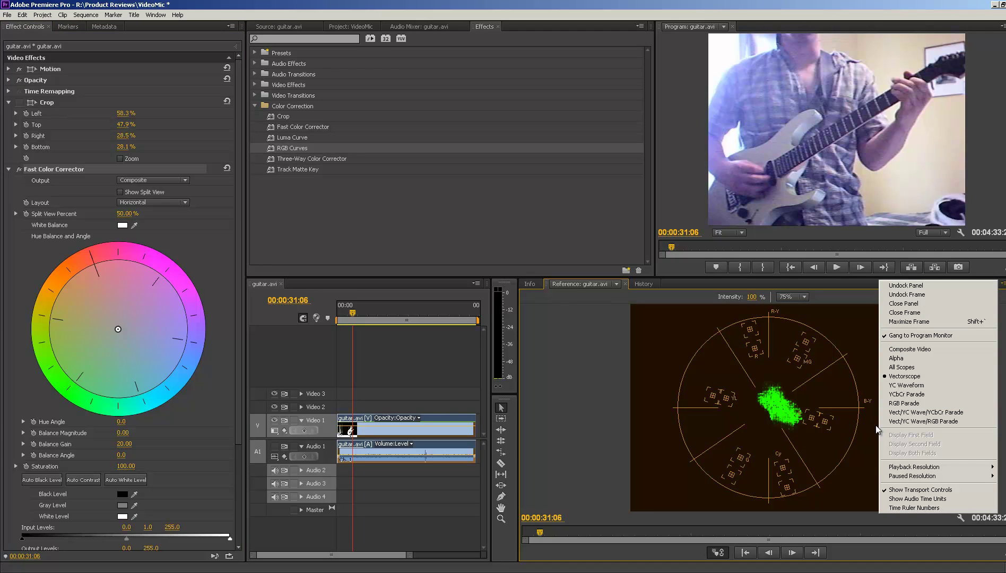
left_click(915, 386)
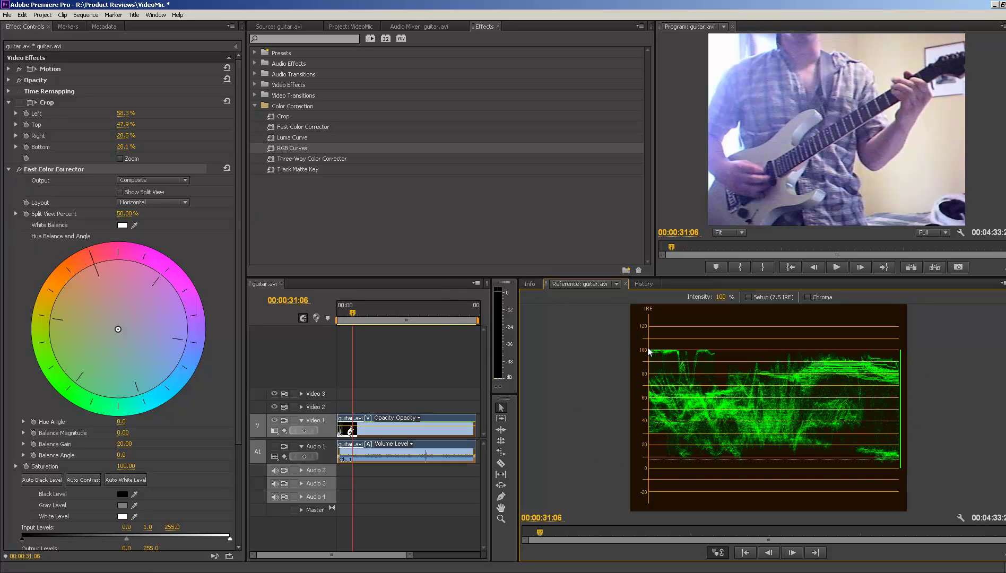
left_click(9, 169)
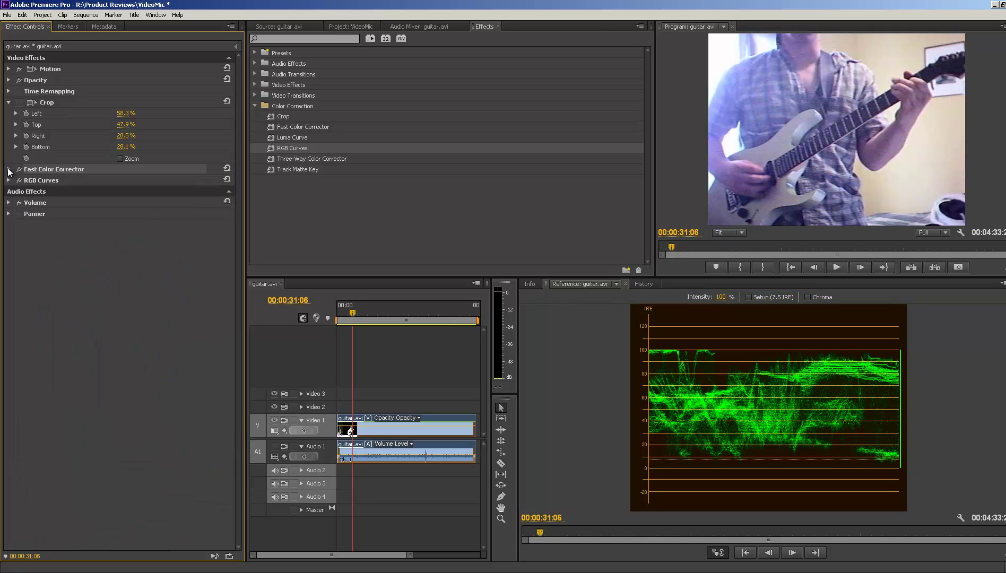
Step: Re-enable the Crop effect and reposition it over the fretting hand: about 73% left, 31% top, 17% right and 55% bottom
left_click(21, 104)
left_click(901, 148)
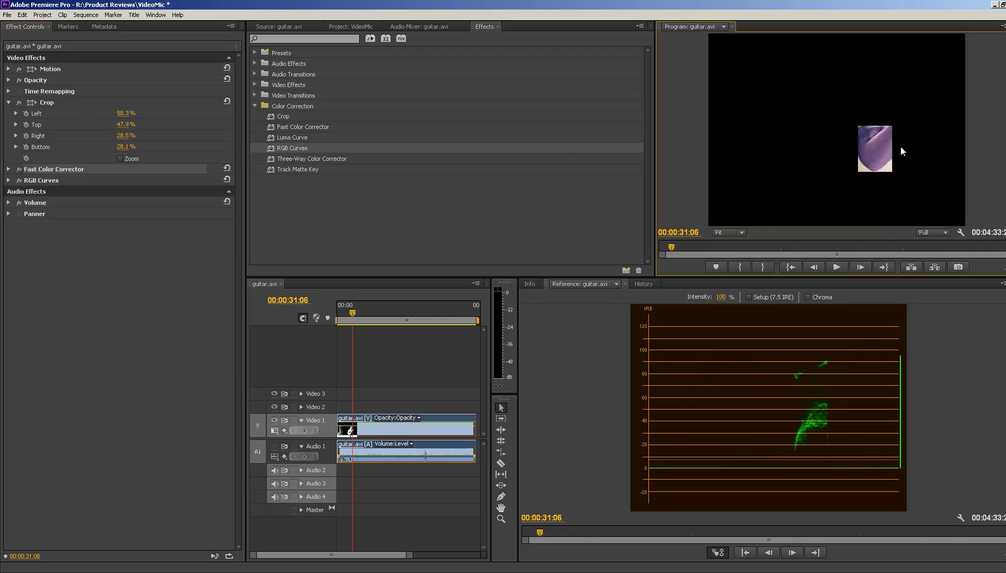
left_click(42, 102)
left_click_drag(872, 166, 908, 121)
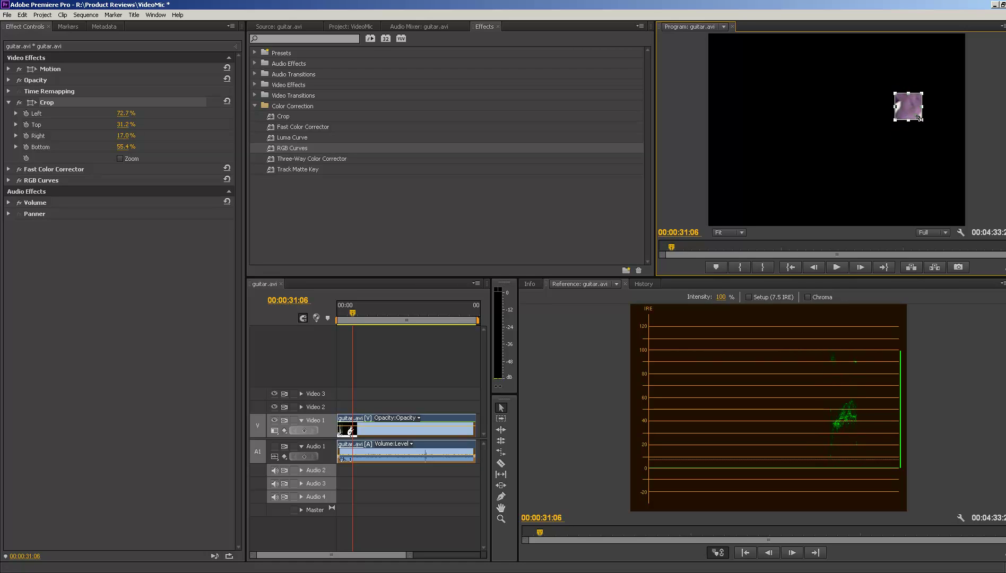
Step: Magnify the program view to 150% and tighten the crop to hand skin only: about 75% left, 36% top, 18% right, 55% bottom
left_click(730, 233)
left_click(733, 281)
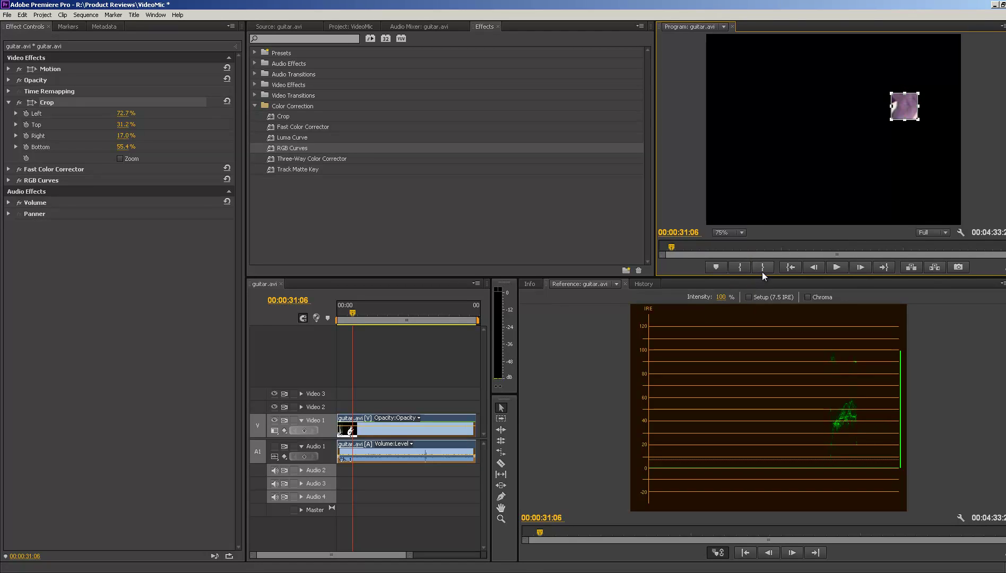
left_click(735, 234)
left_click(735, 307)
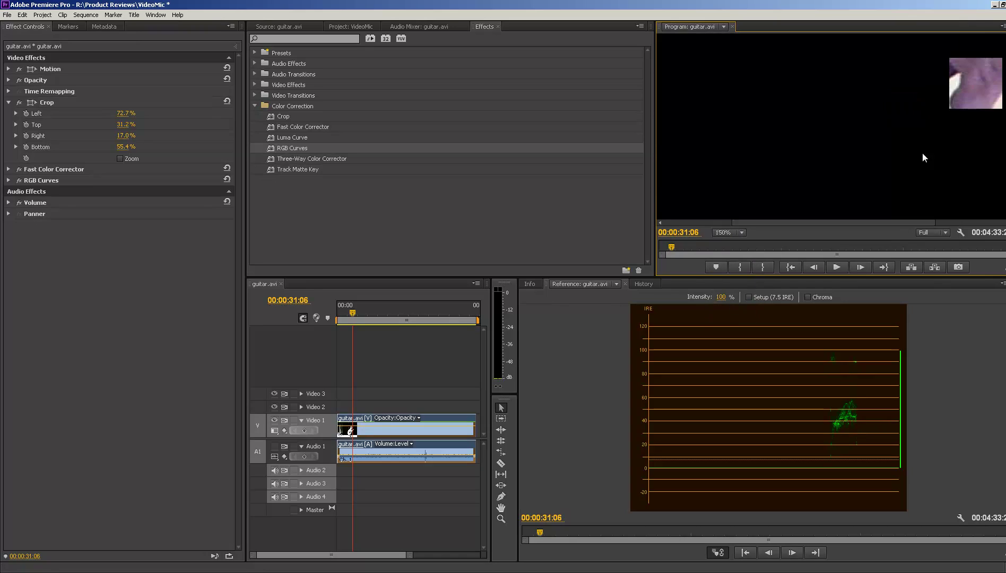
left_click(47, 103)
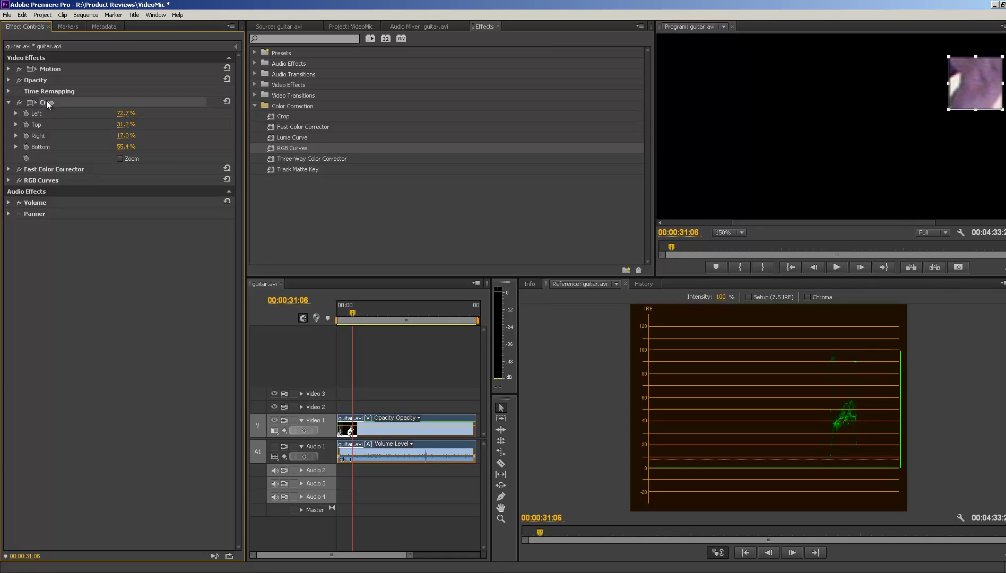
left_click_drag(949, 109, 962, 76)
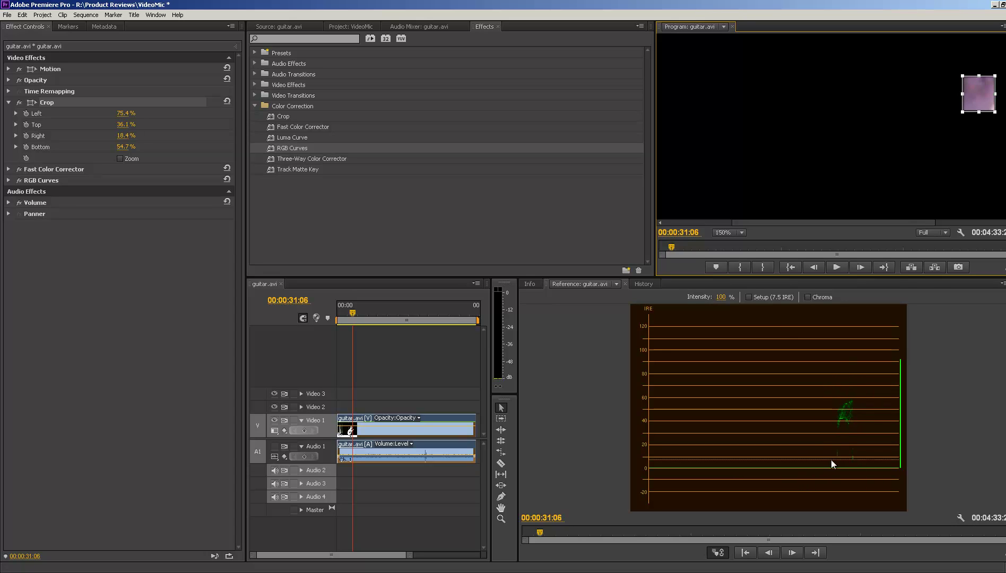
Step: Display the Vectorscope and shift the Fast Color Corrector's balance toward yellow, with magnitude about 53 and angle about 174°
left_click(1002, 284)
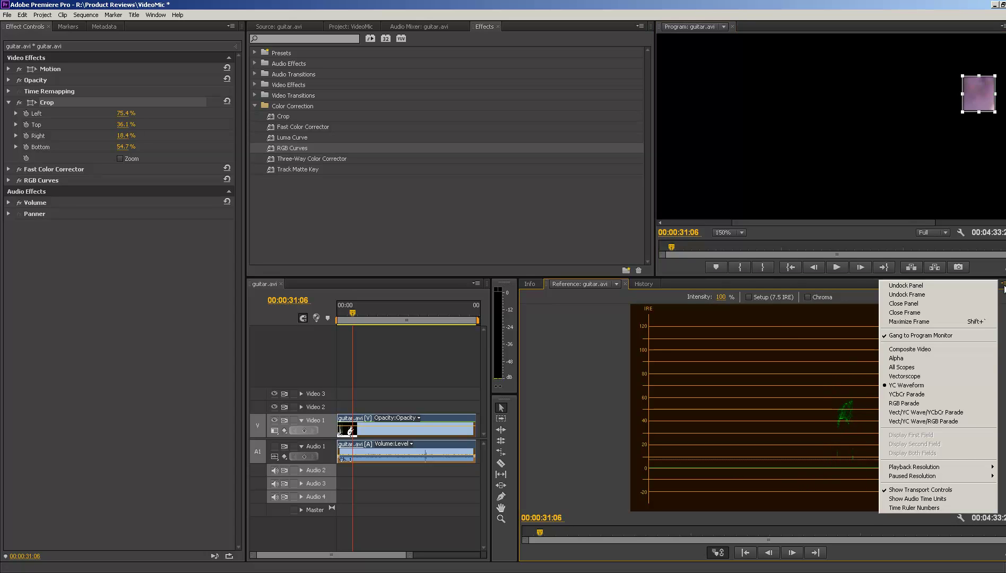
left_click(958, 377)
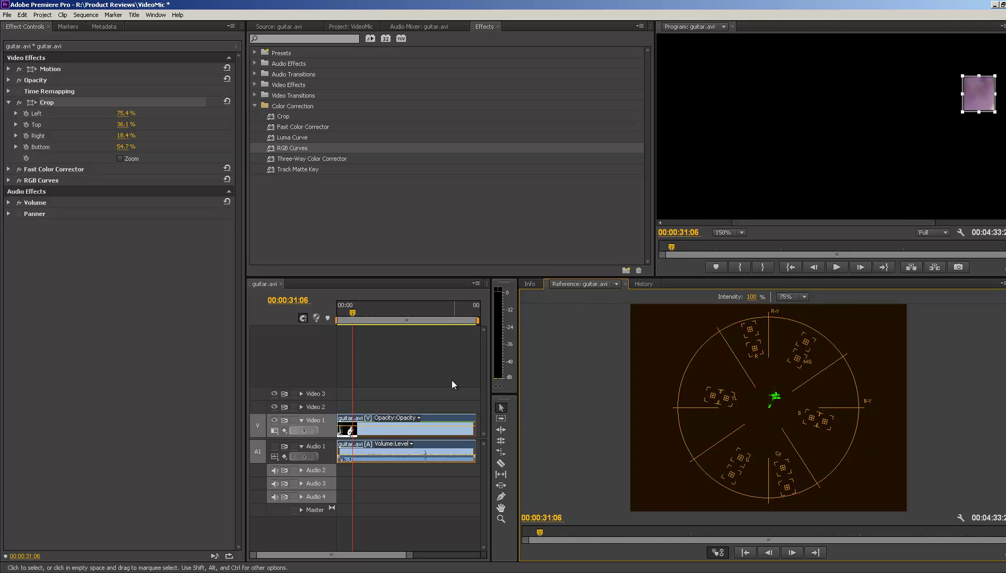
left_click(32, 171)
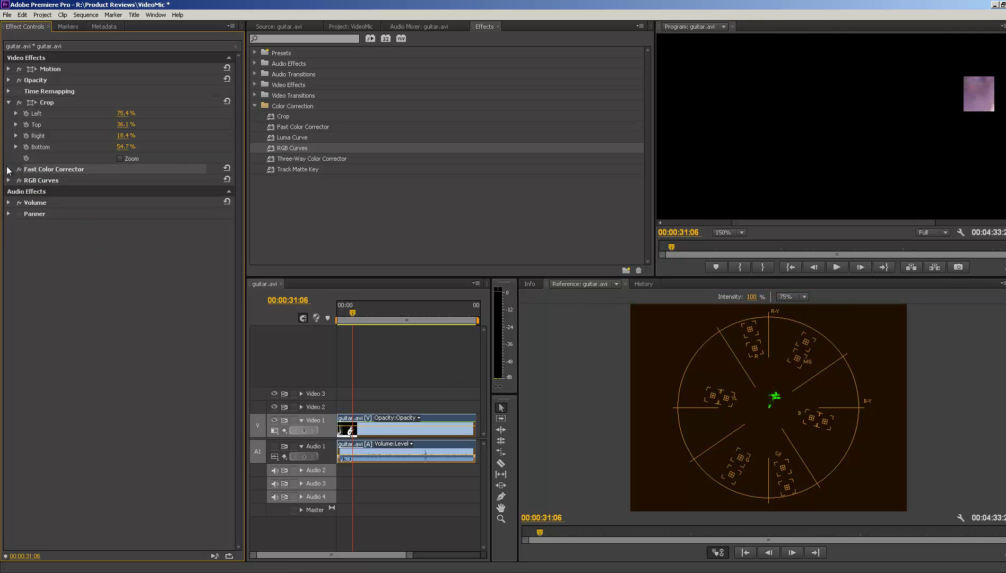
left_click(8, 169)
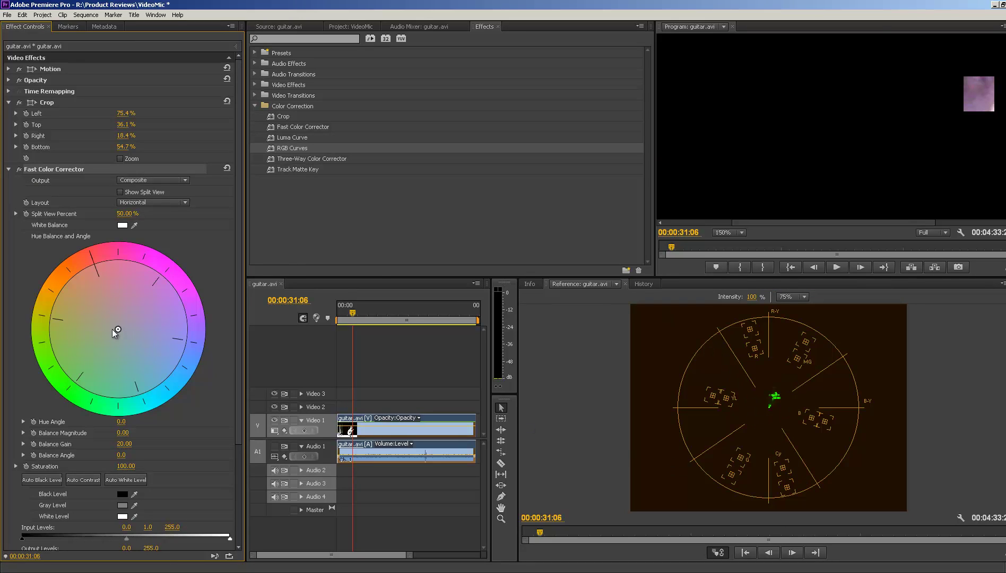
left_click_drag(119, 328, 88, 331)
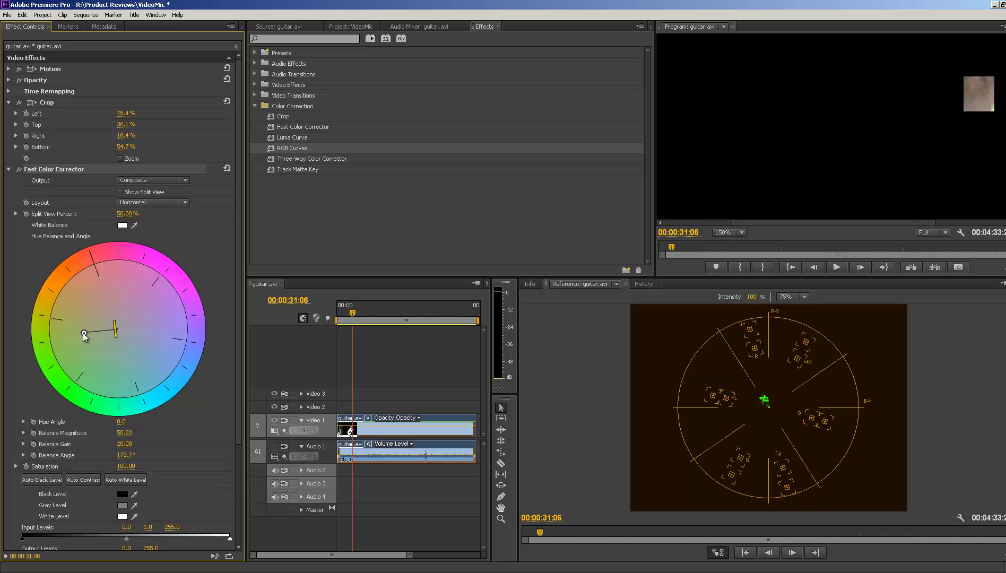
left_click_drag(82, 332, 82, 333)
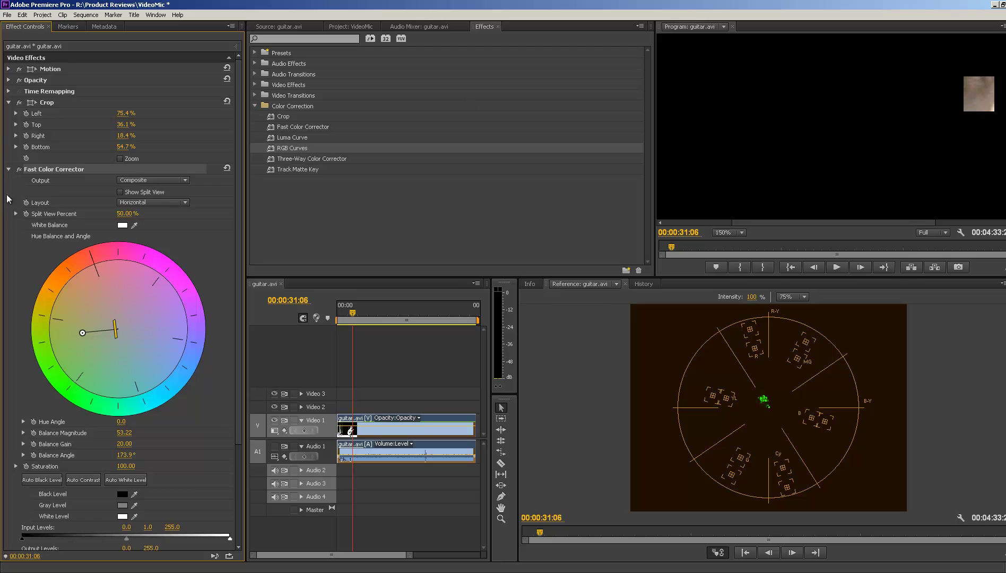
Step: Disable the Crop effect and fit the whole frame in the program view
left_click(19, 102)
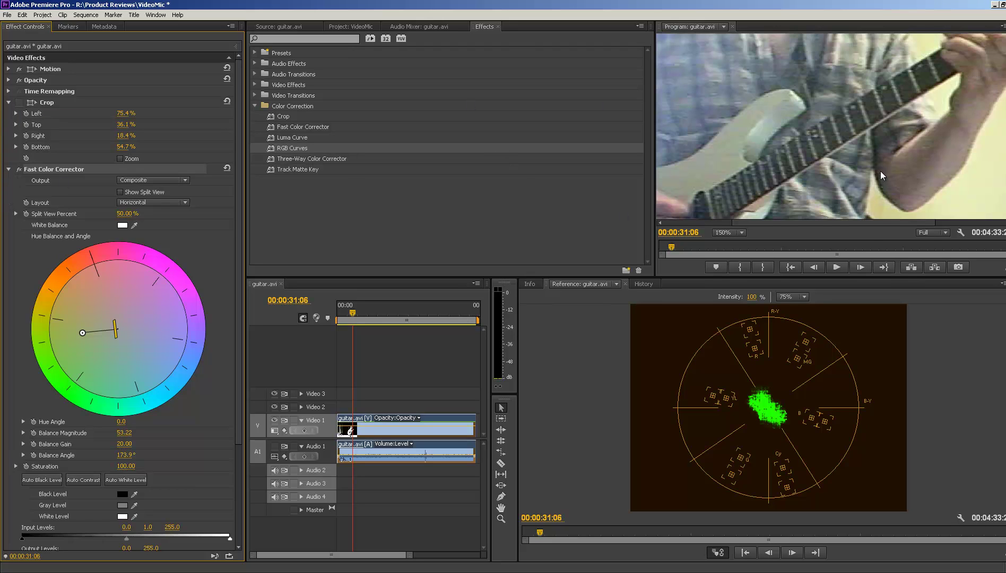
left_click(742, 232)
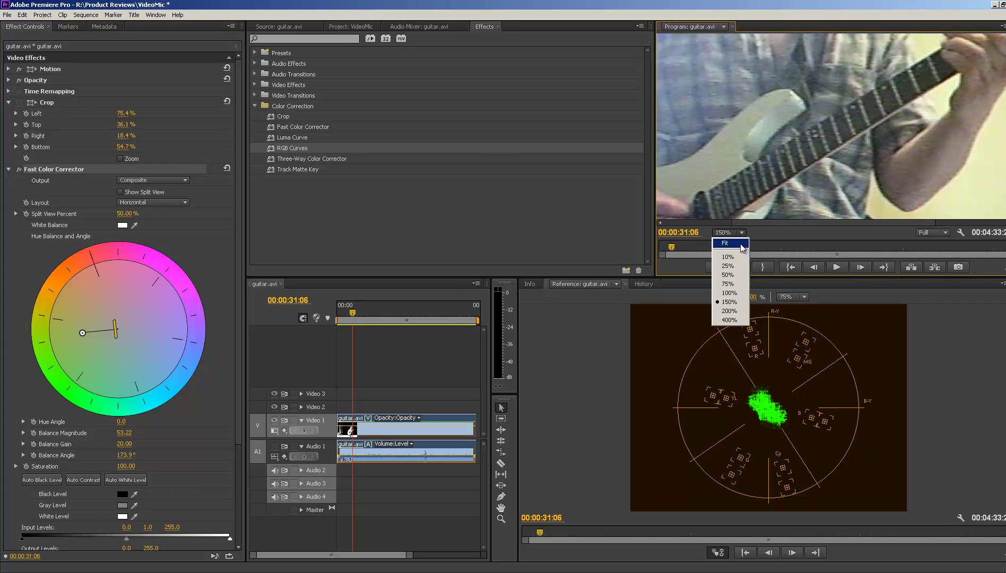
left_click(726, 242)
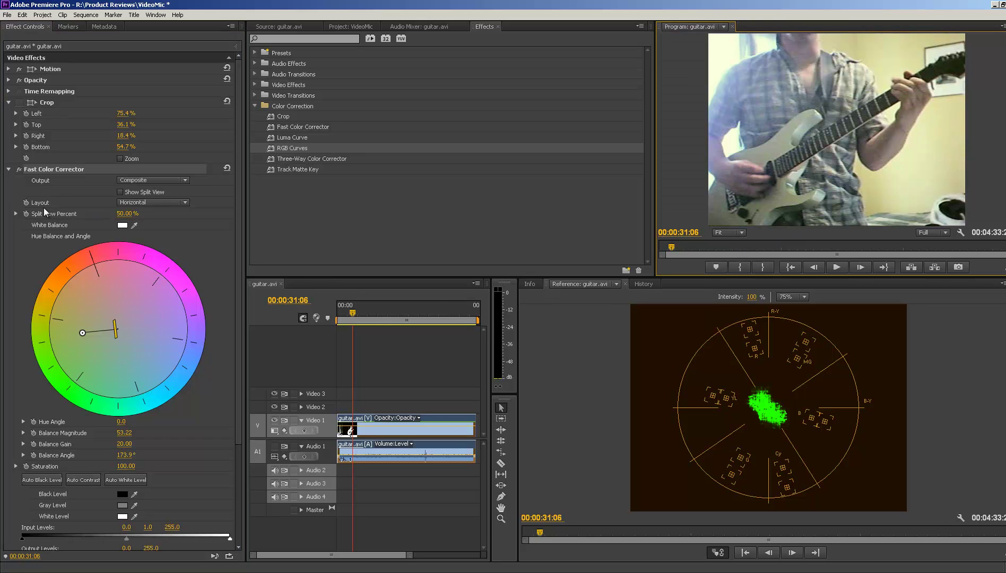
Step: Compare the full frame with the Fast Color Corrector switched off and on, leaving the effect enabled
left_click(19, 169)
left_click(20, 170)
left_click(19, 170)
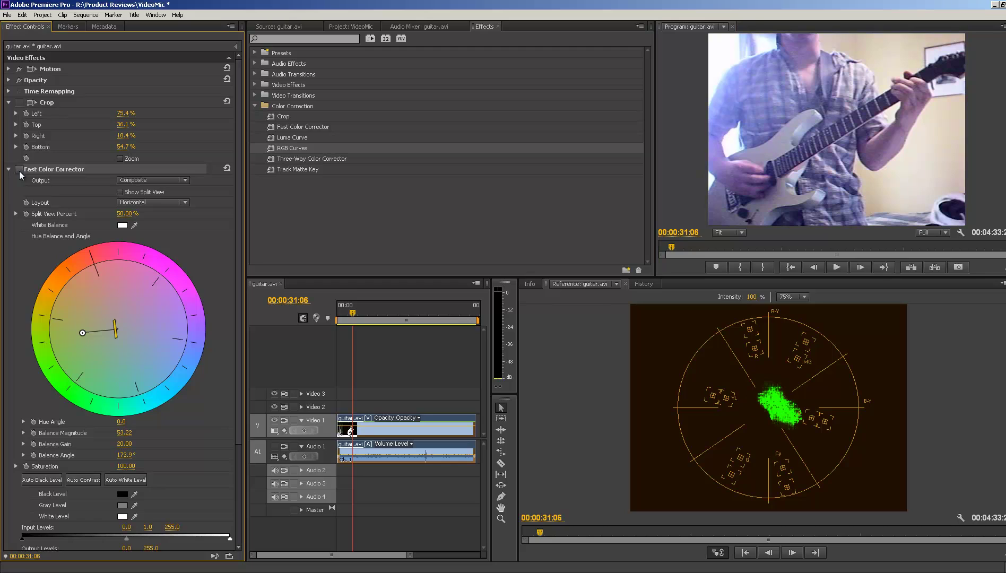
left_click(20, 170)
left_click(20, 170)
left_click(19, 169)
left_click(20, 170)
left_click(20, 170)
left_click(20, 170)
left_click(20, 170)
left_click(20, 170)
left_click(20, 169)
left_click(20, 170)
left_click(20, 170)
left_click(19, 170)
left_click(20, 170)
left_click(20, 170)
left_click(20, 170)
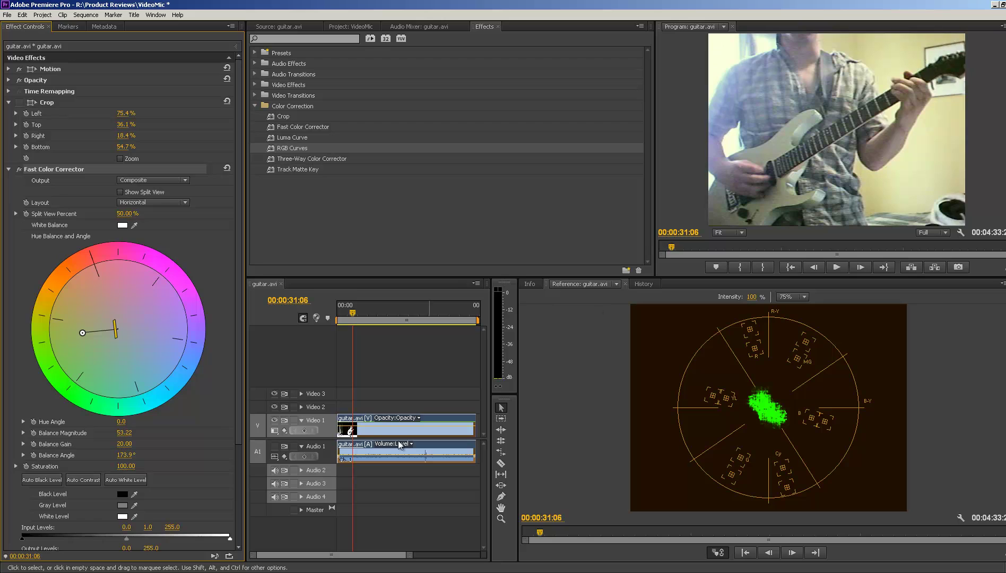
Step: Display the YC Waveform and set the Fast Color Corrector's input gray level to about 0.48 and output levels to about 1.95 and 251.75
left_click(961, 517)
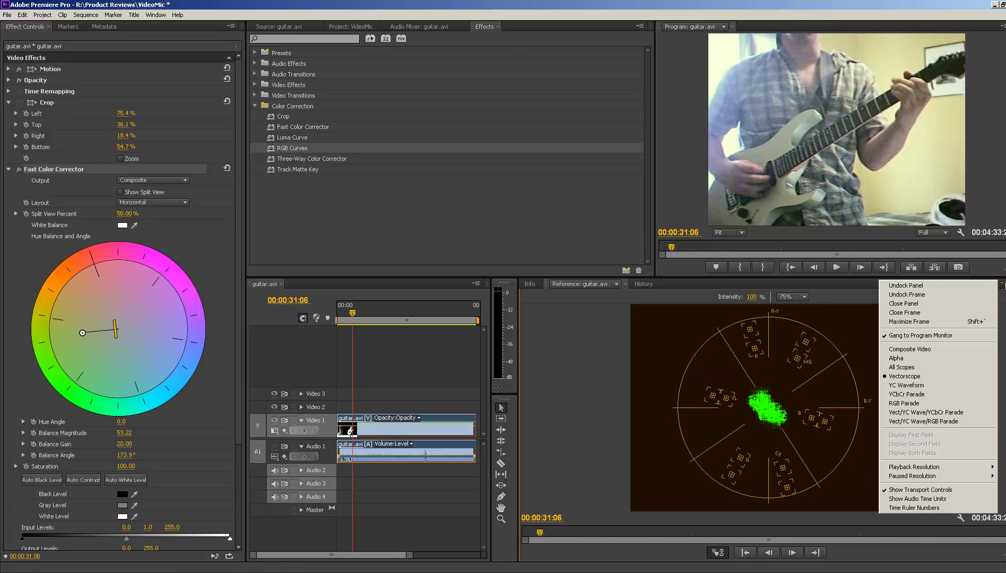
left_click(959, 390)
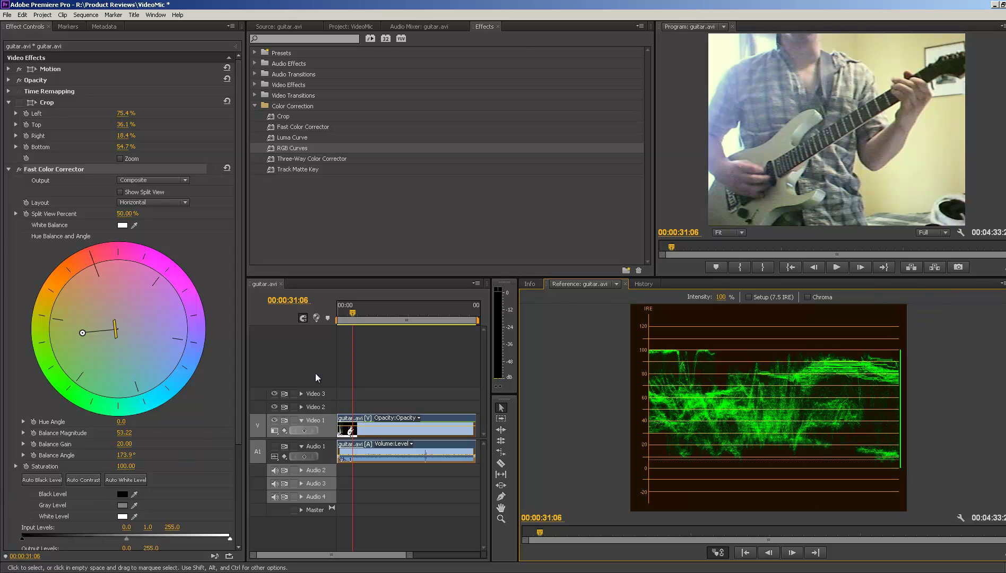
left_click(236, 392)
left_click_drag(234, 388, 121, 464)
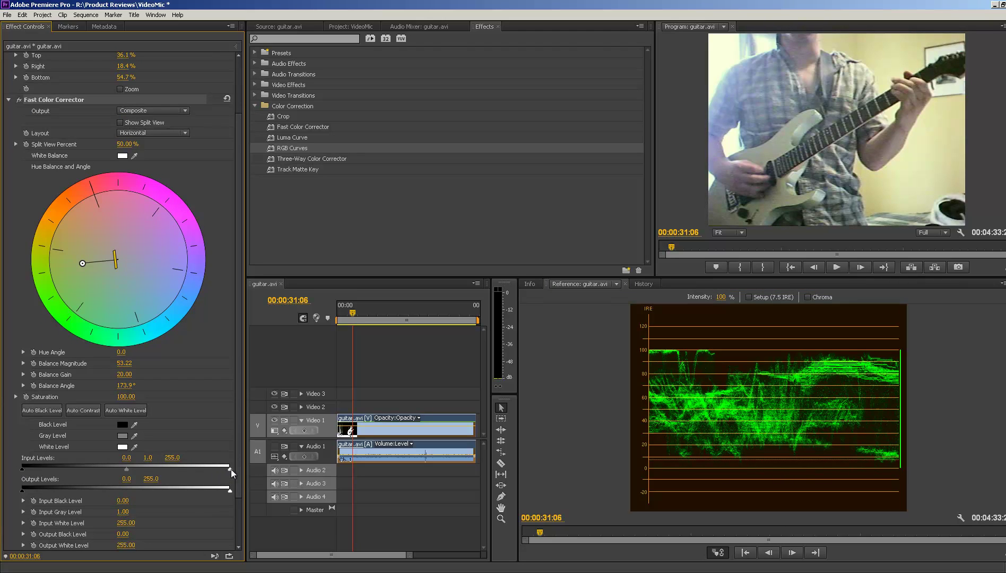
mouse_move(231, 469)
left_mouse_down()
mouse_move(217, 469)
mouse_move(234, 474)
left_mouse_up()
left_click_drag(127, 471, 104, 471)
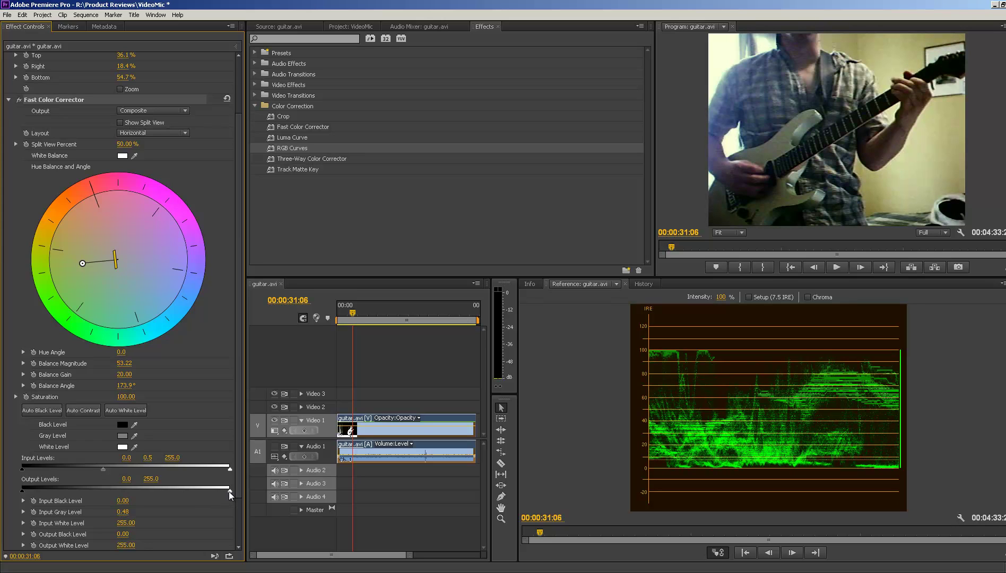
left_click_drag(228, 492, 227, 492)
left_click_drag(23, 489, 23, 490)
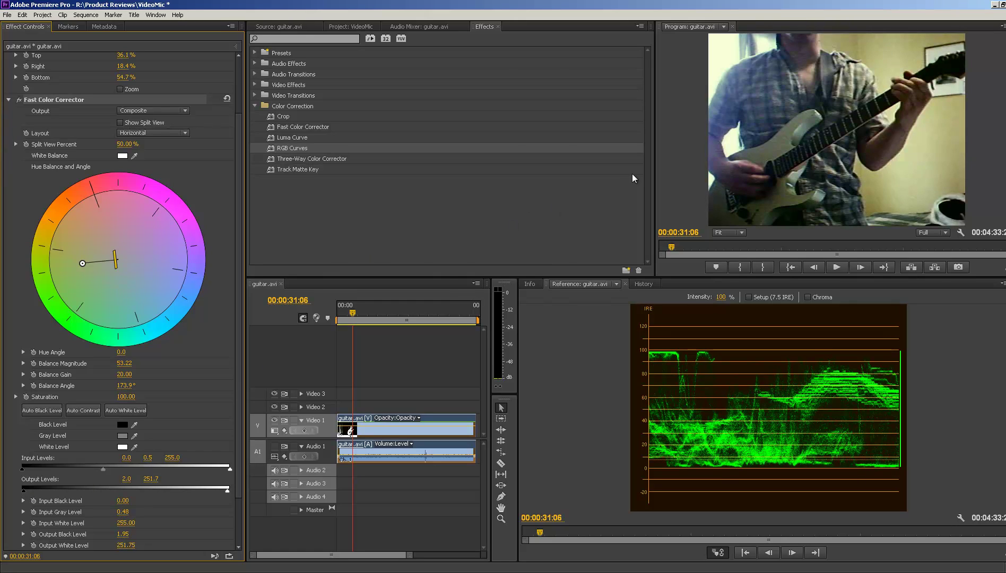
Step: Re-enable Crop and compare the isolated hand skin on the Vectorscope with the Fast Color Corrector off and on
scroll(45, 117, "up", 2)
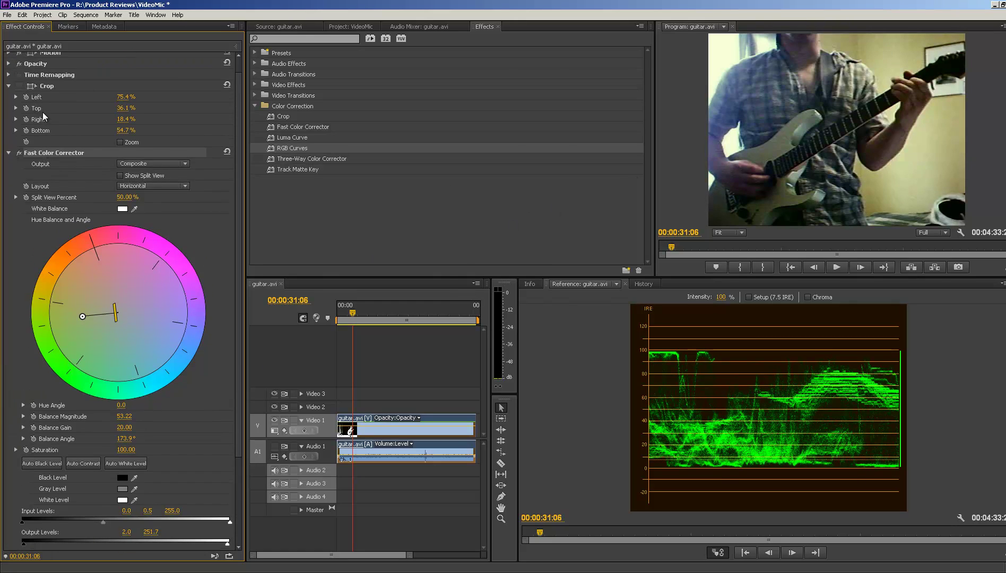
left_click(19, 86)
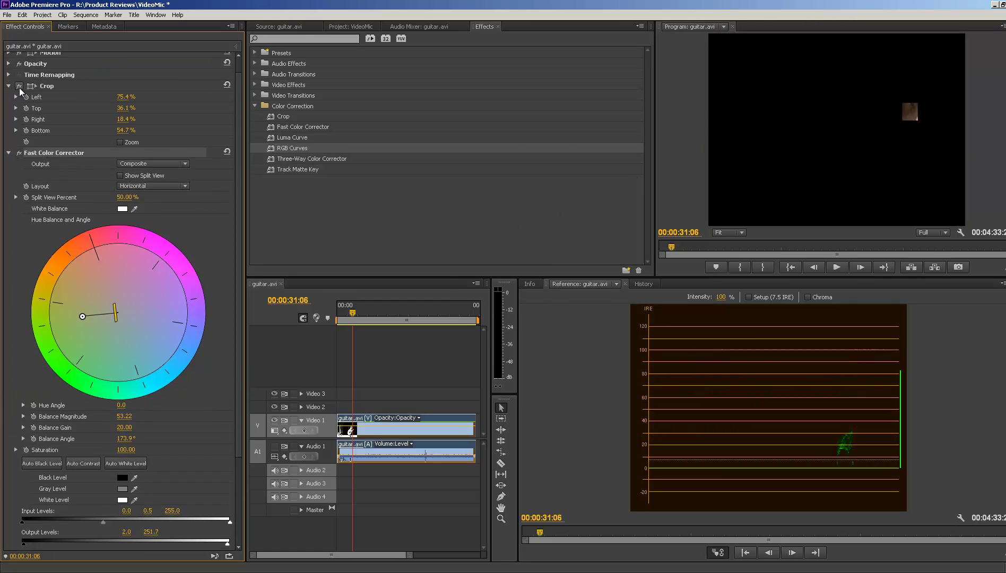
left_click(19, 152)
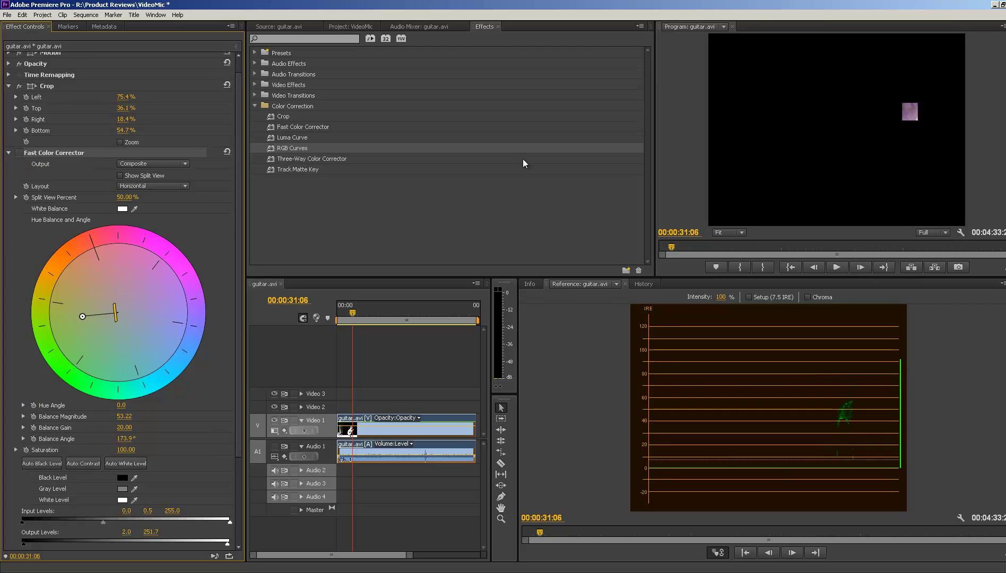
left_click(1002, 284)
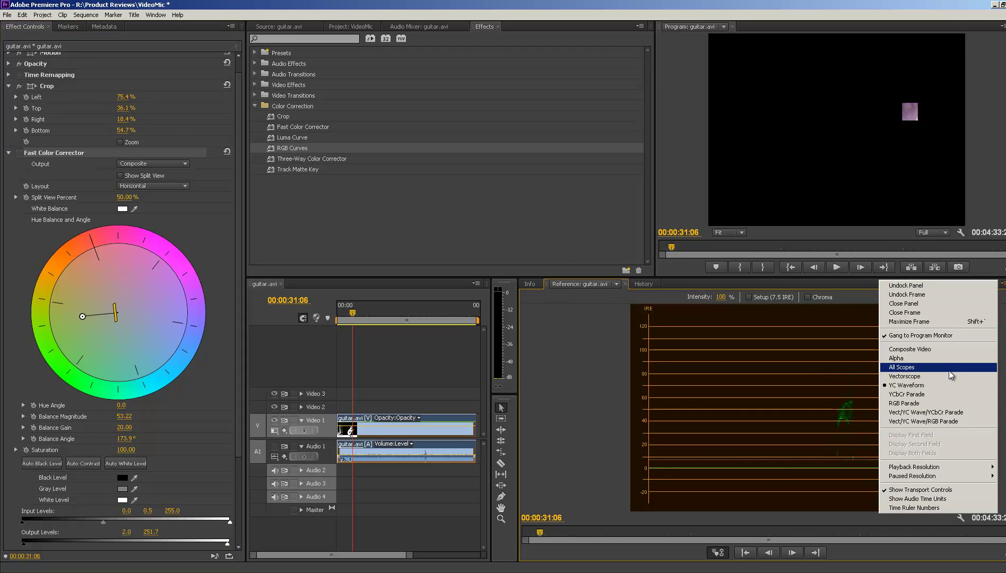
left_click(942, 376)
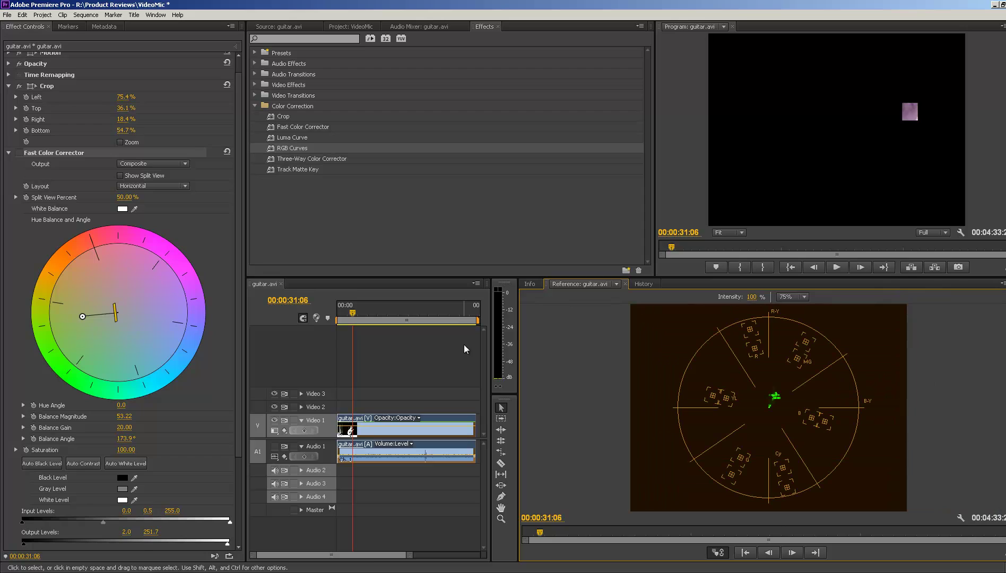
left_click(19, 153)
left_click(19, 153)
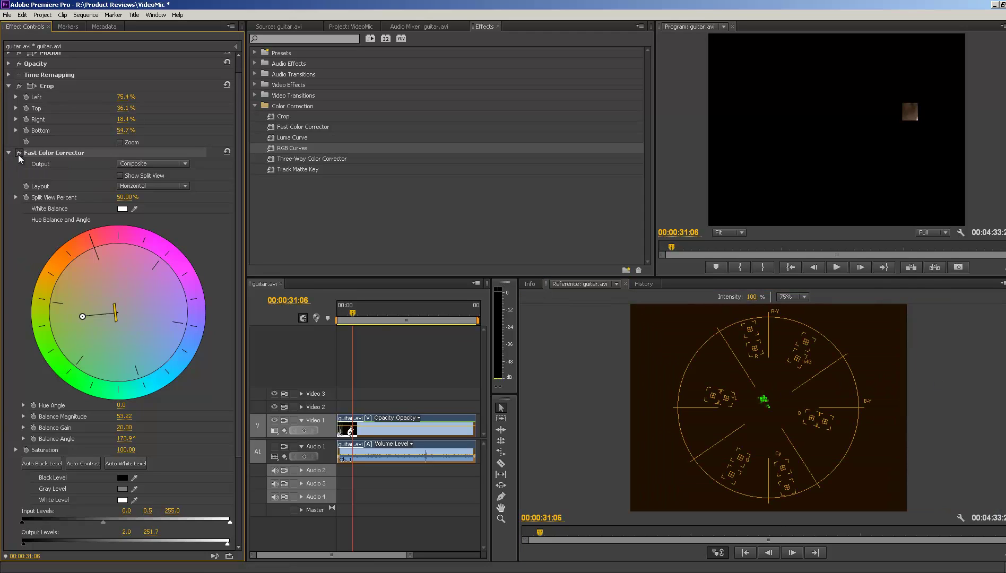
left_click(19, 153)
left_click(19, 158)
left_click(19, 157)
left_click(19, 157)
left_click(19, 157)
left_click(19, 158)
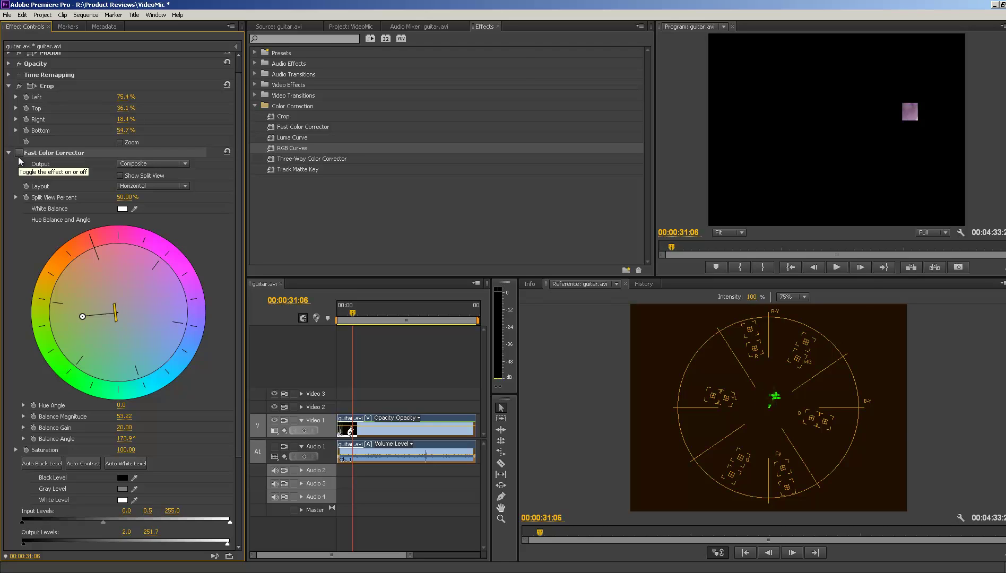
Step: Disable Crop, re-enable the Fast Color Corrector, and collapse the Crop settings
left_click(19, 86)
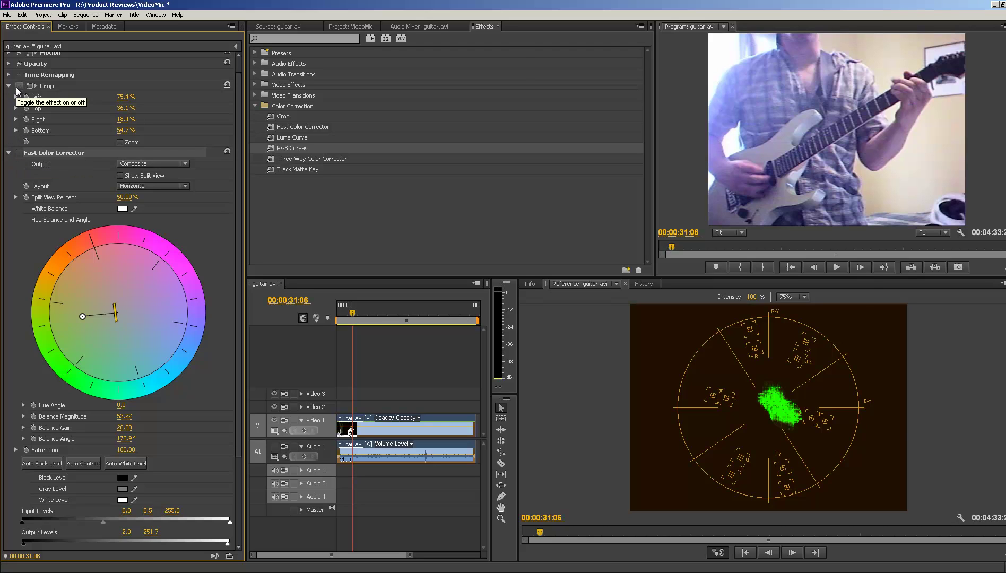
left_click(19, 154)
left_click(8, 86)
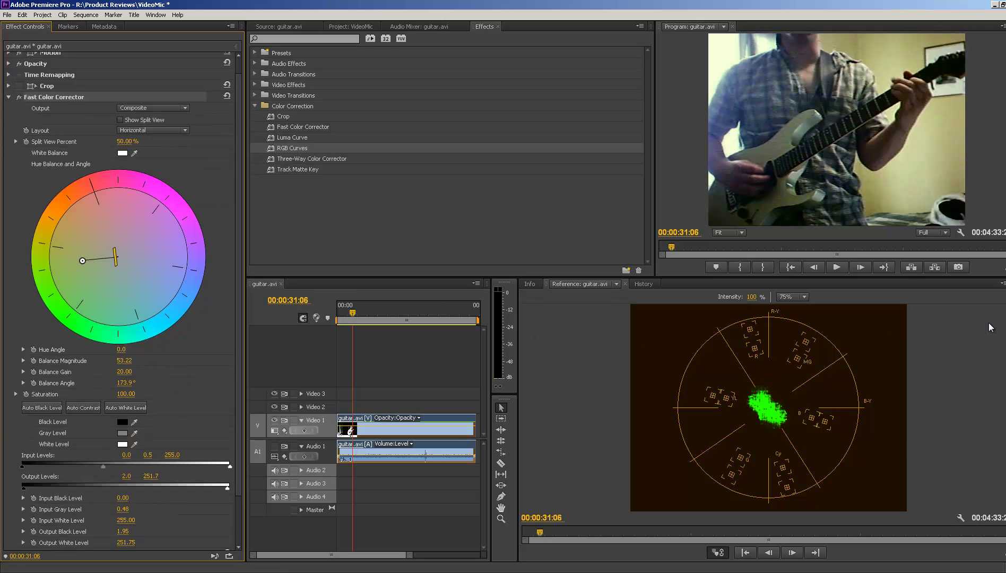
Step: Display the RGB Parade in the reference monitor and collapse the Fast Color Corrector settings
left_click(1003, 285)
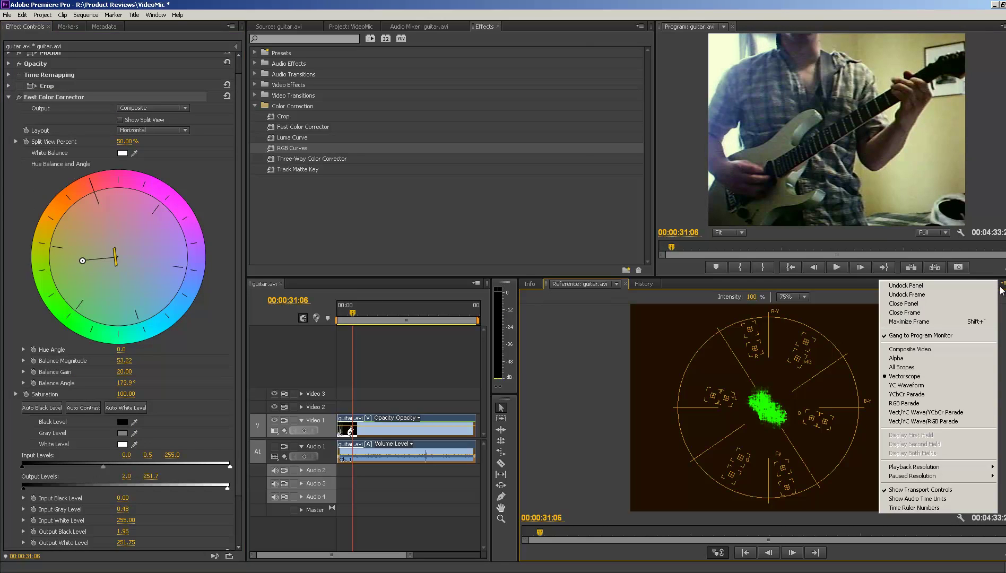
left_click(958, 405)
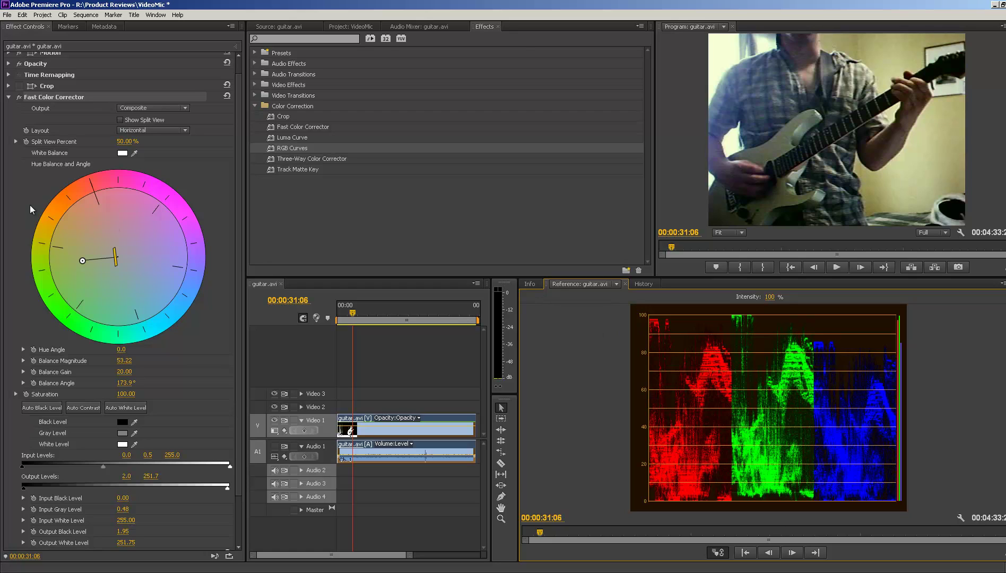
mouse_move(238, 265)
left_mouse_down()
mouse_move(239, 285)
mouse_move(239, 267)
left_mouse_up()
left_click(9, 94)
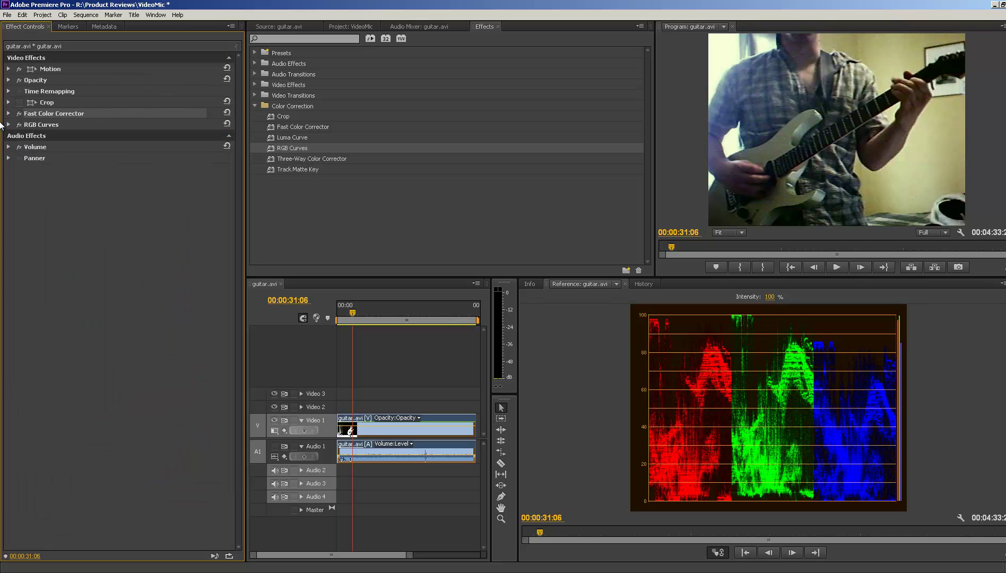
Step: In RGB Curves, pull the Master curve's shadows down into a gentle S shape and slightly shift the upper end points of Green and Blue
left_click(8, 126)
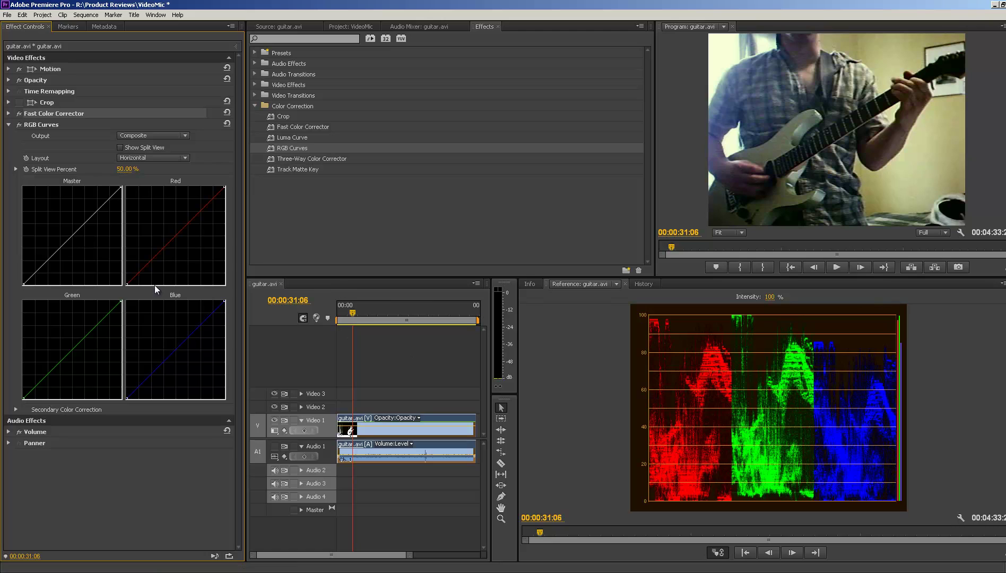
left_click(110, 196)
left_click_drag(31, 267, 41, 272)
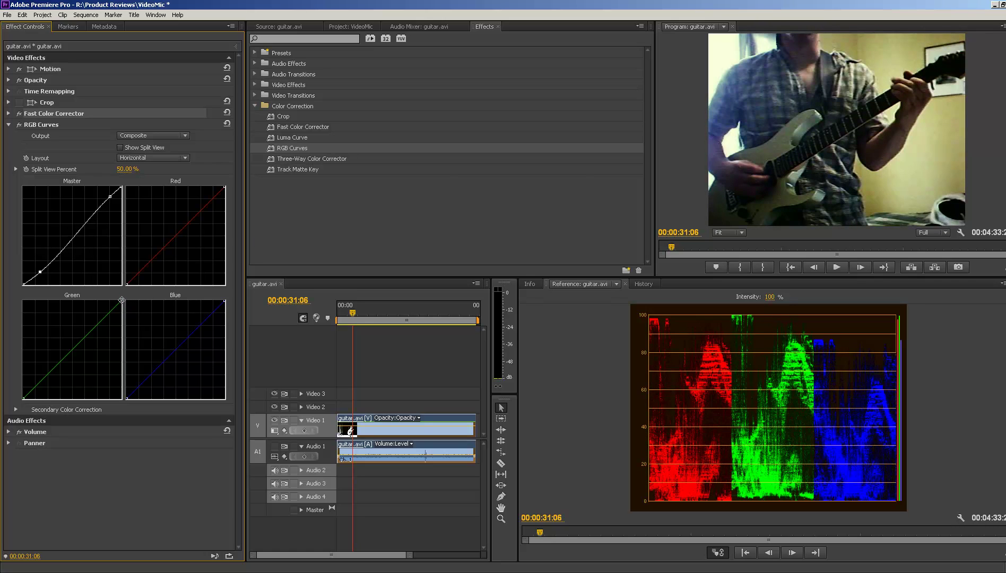
left_click_drag(122, 301, 122, 303)
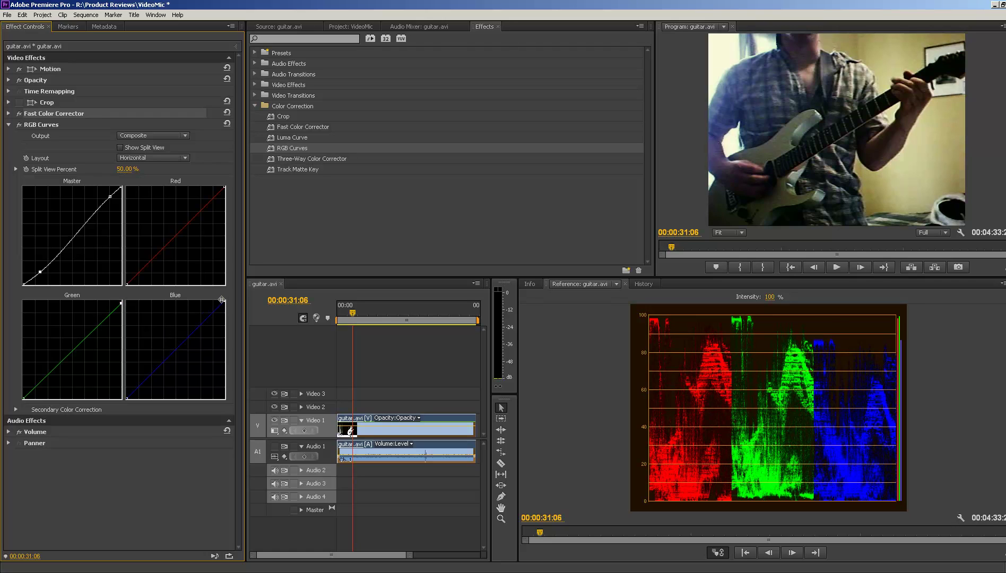
left_click_drag(222, 300, 220, 304)
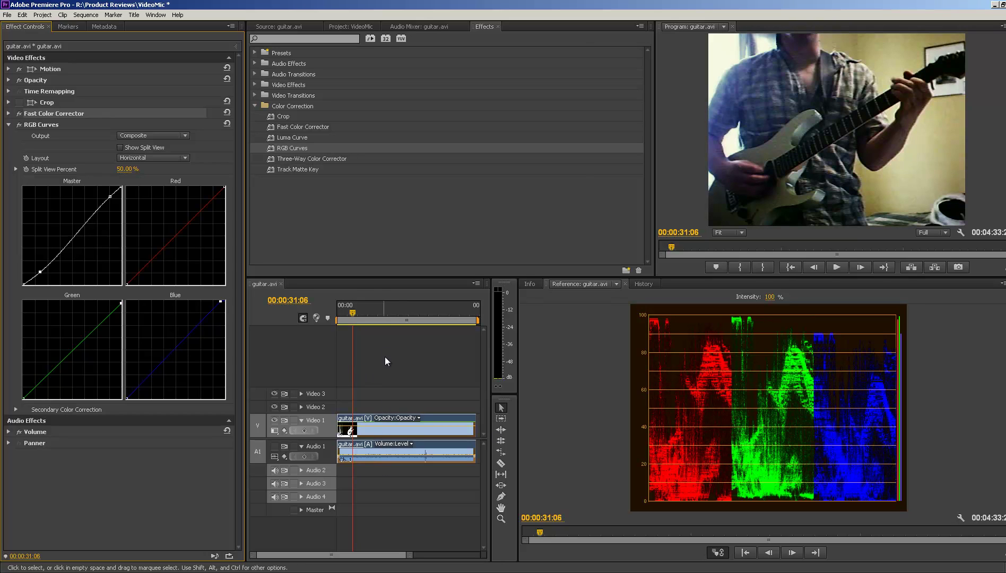
Step: Scrub the corrected clip from its start to 00:02:47:01 with more of the sequence shown in the timeline
left_click_drag(351, 312, 286, 342)
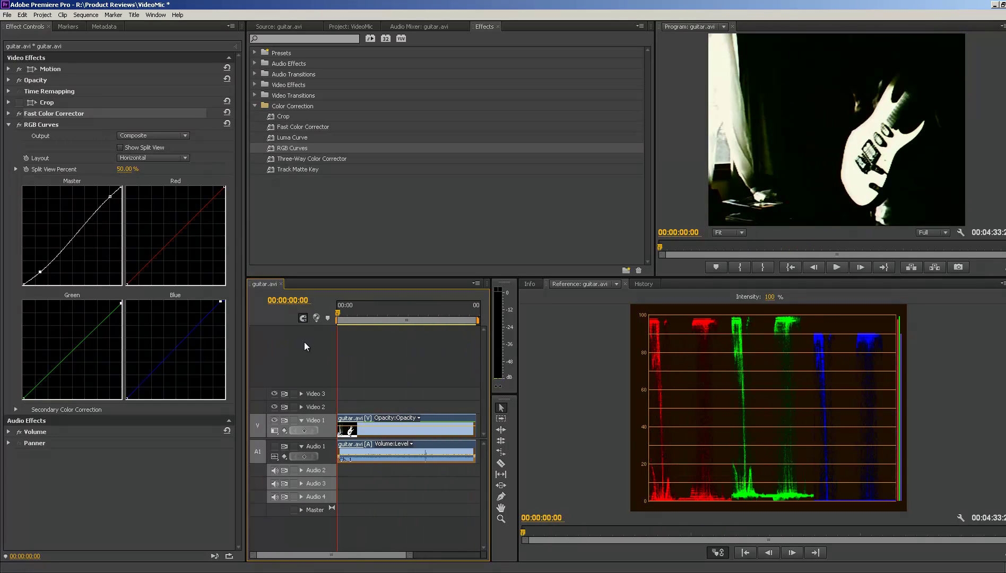
key("minus")
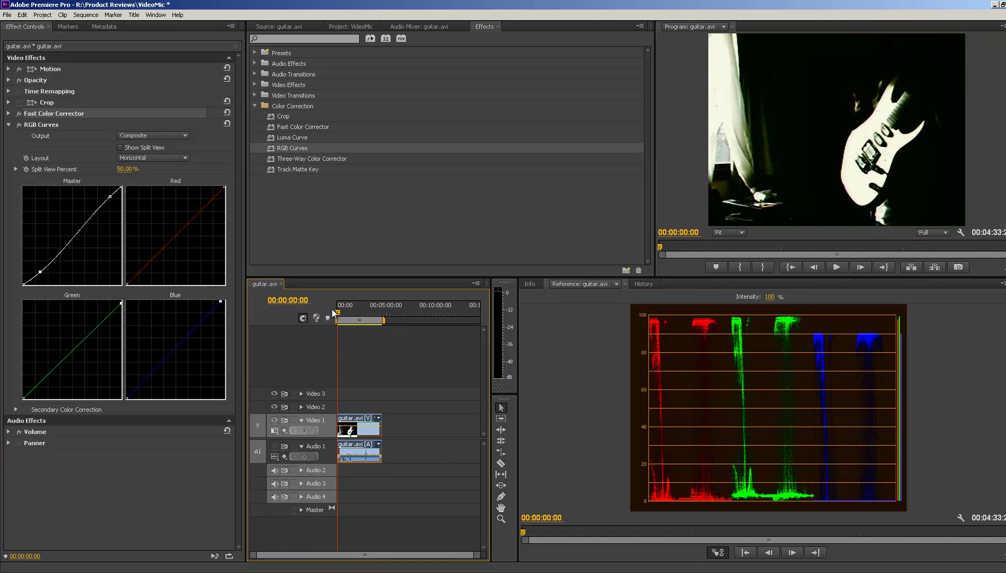
left_click_drag(334, 311, 365, 320)
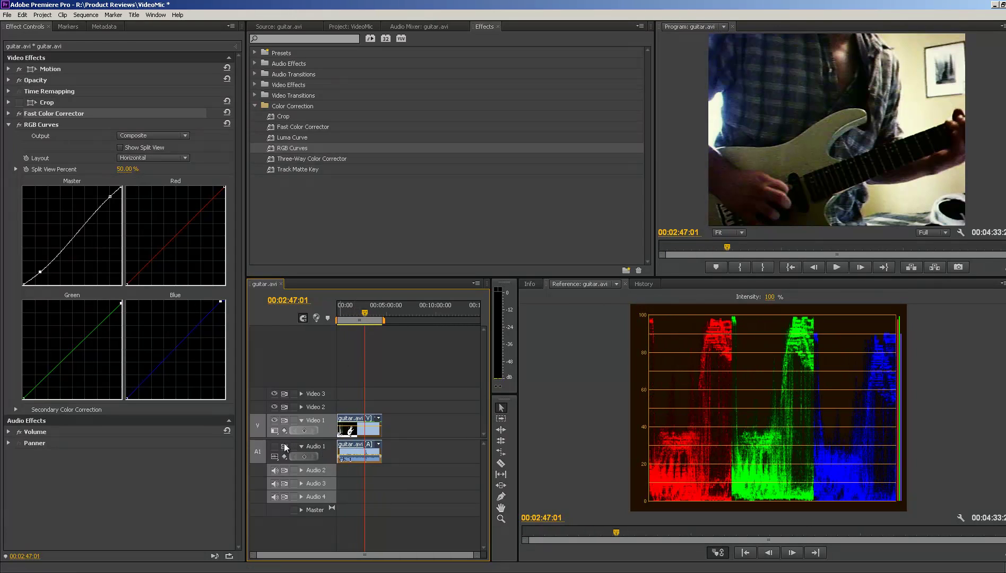
Step: Switch to the Editing (CS5.5) workspace and increase the height of the Audio 1 track
left_click(156, 15)
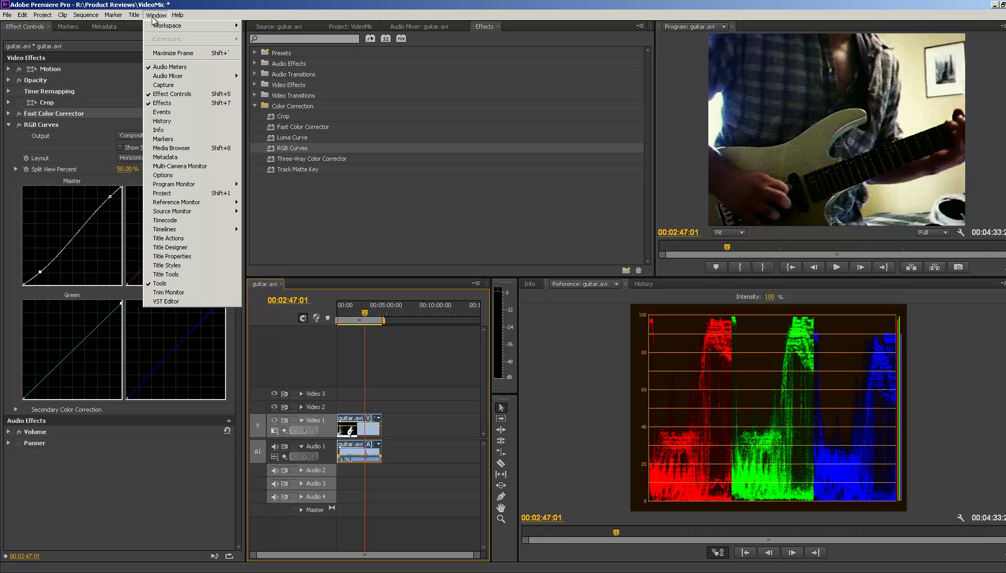
mouse_move(159, 27)
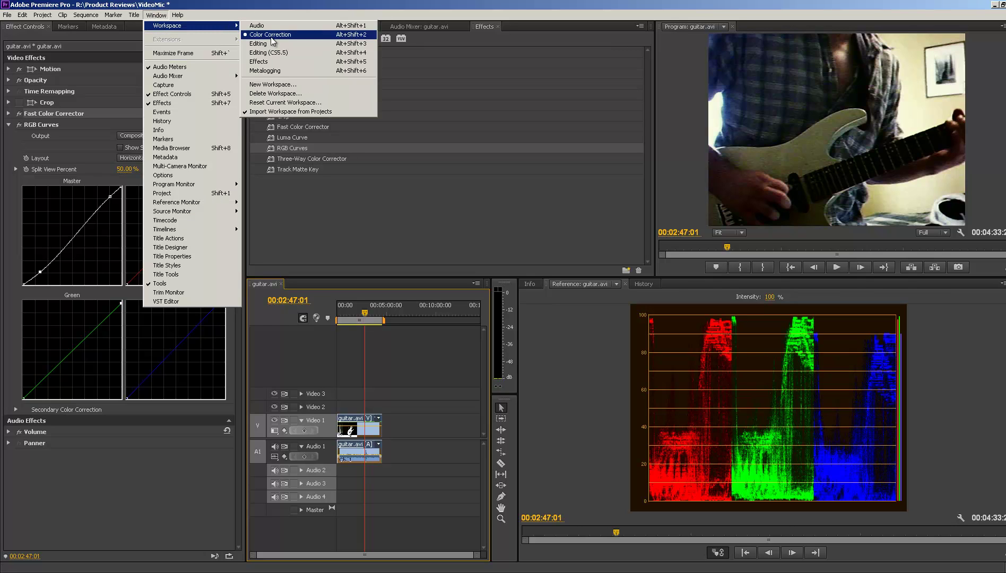
left_click(321, 55)
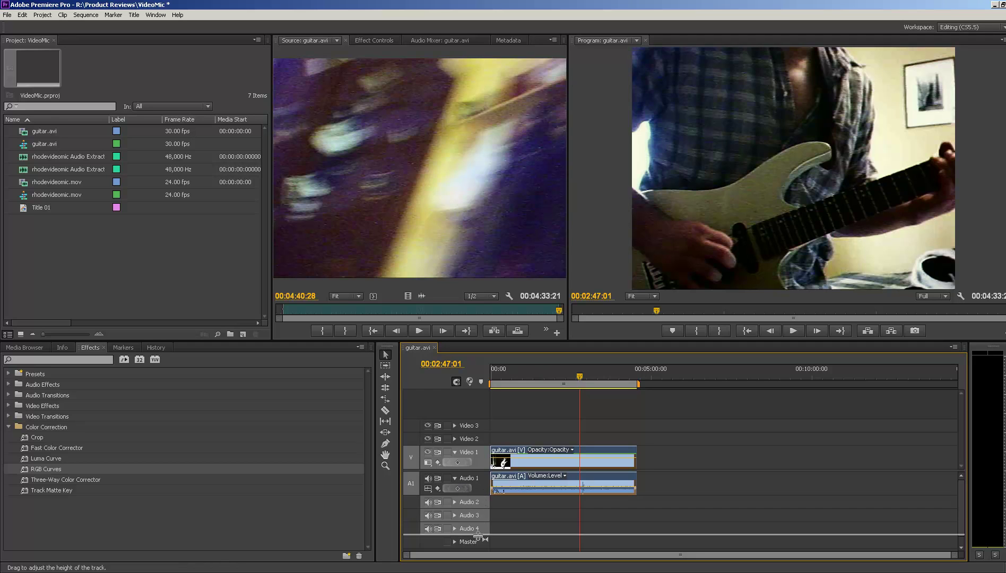
left_click_drag(478, 537, 537, 525)
Step: Play back the corrected clip from 00:02:47:01 and from about 00:01:51
key("space")
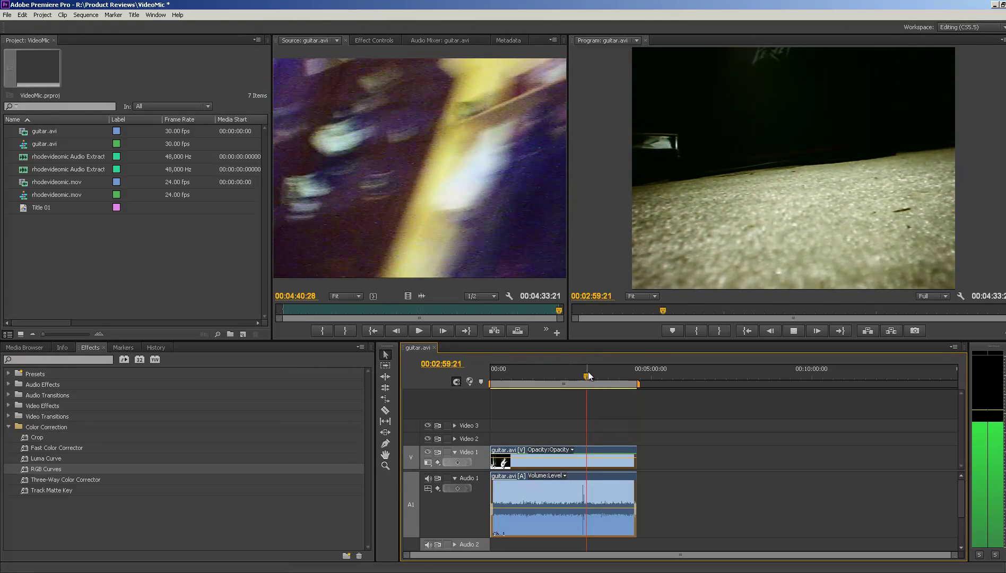
left_click_drag(527, 377, 550, 379)
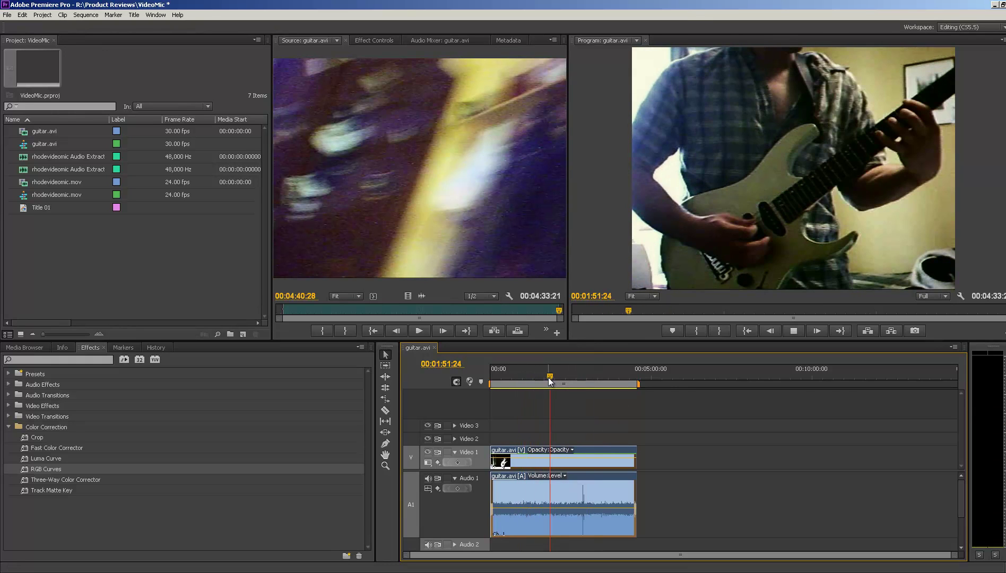
key("space")
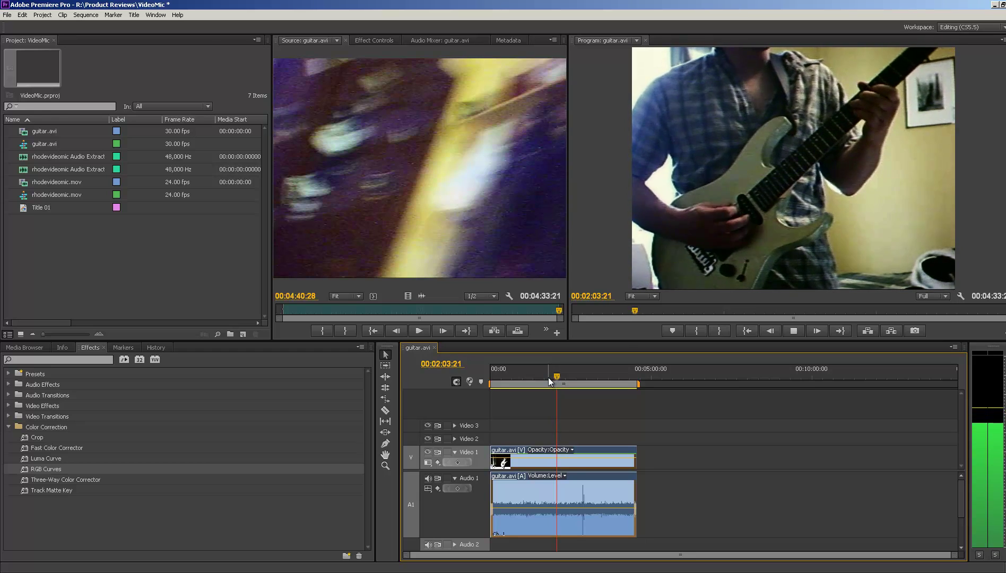
Step: Stop the playback and open the guitar.avi audio on Audio 1 for editing in Adobe Audition
key("space")
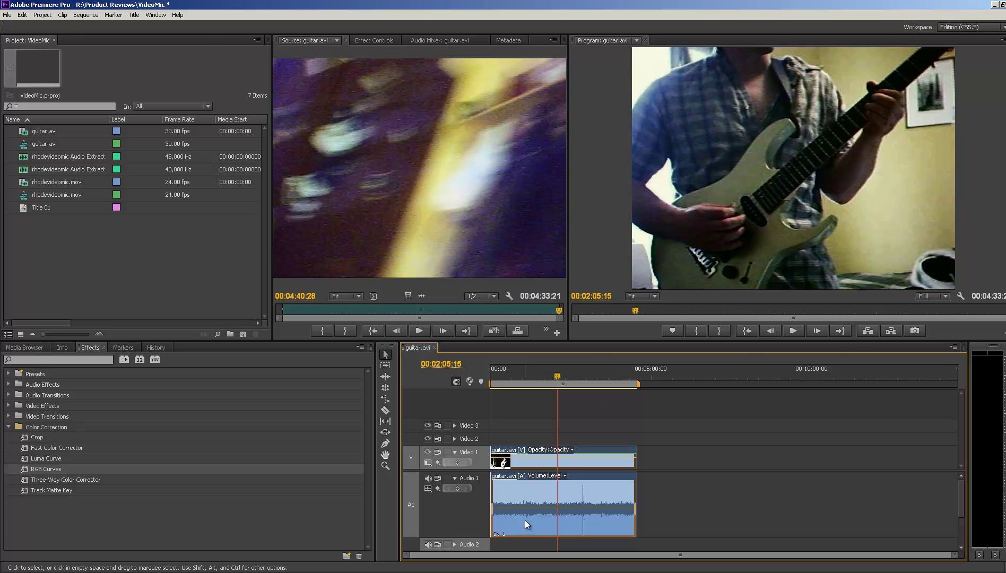
mouse_move(520, 512)
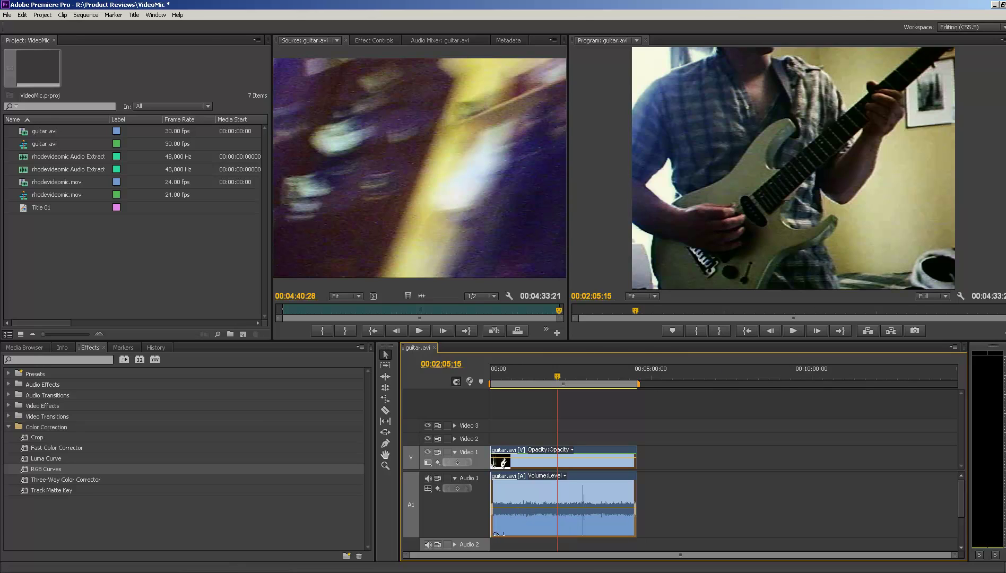
right_click(530, 492)
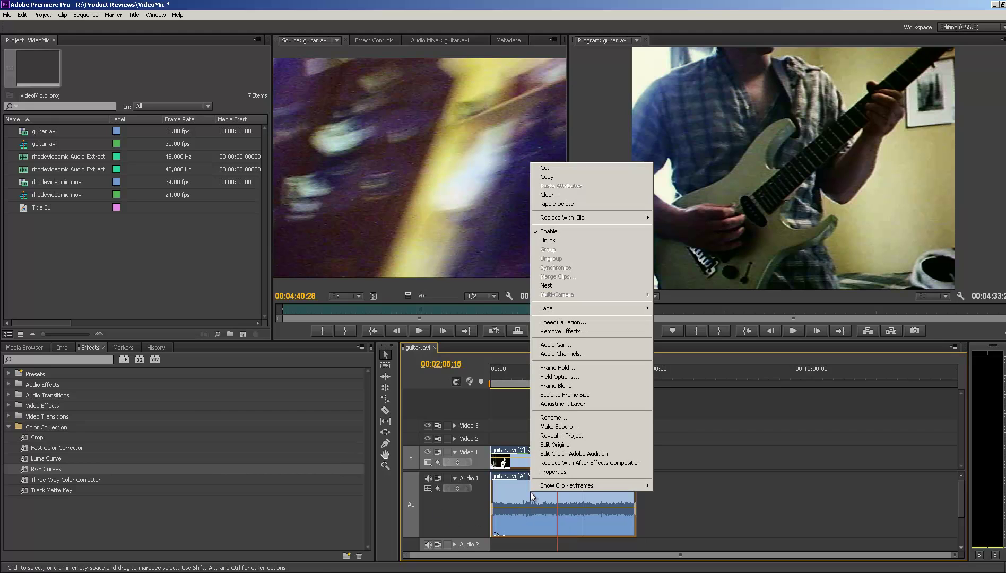
left_click(597, 455)
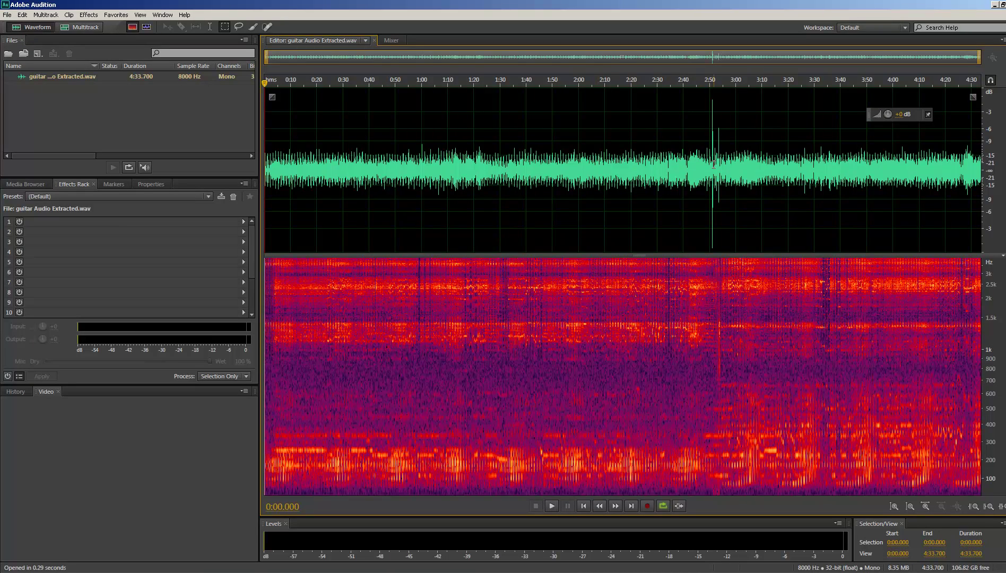
Step: Select the loudest spike from 2:51.076 to about 2:51.149 and lower its volume
left_click_drag(710, 166, 721, 167)
scroll(721, 167, "up", 10)
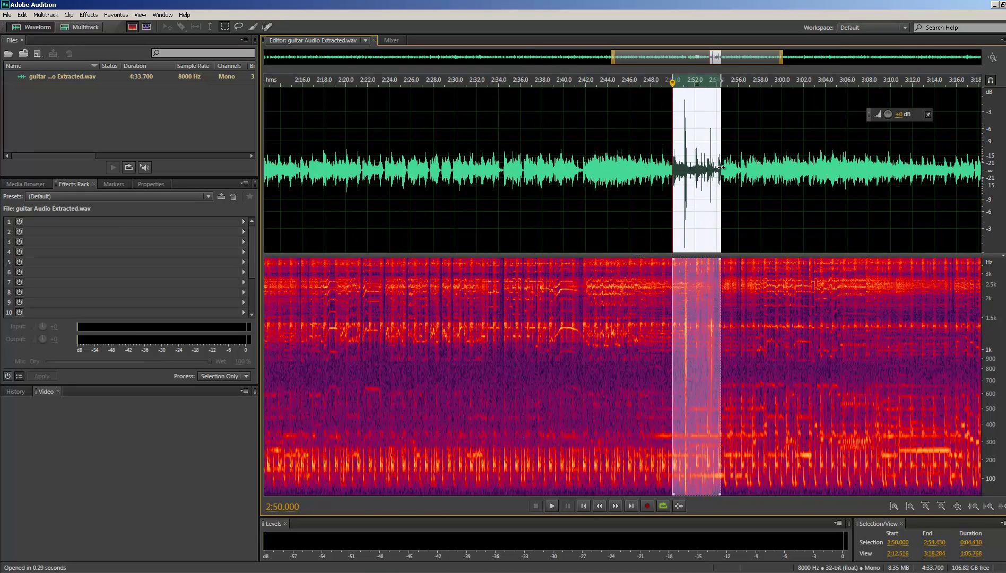
scroll(472, 168, "up", 5)
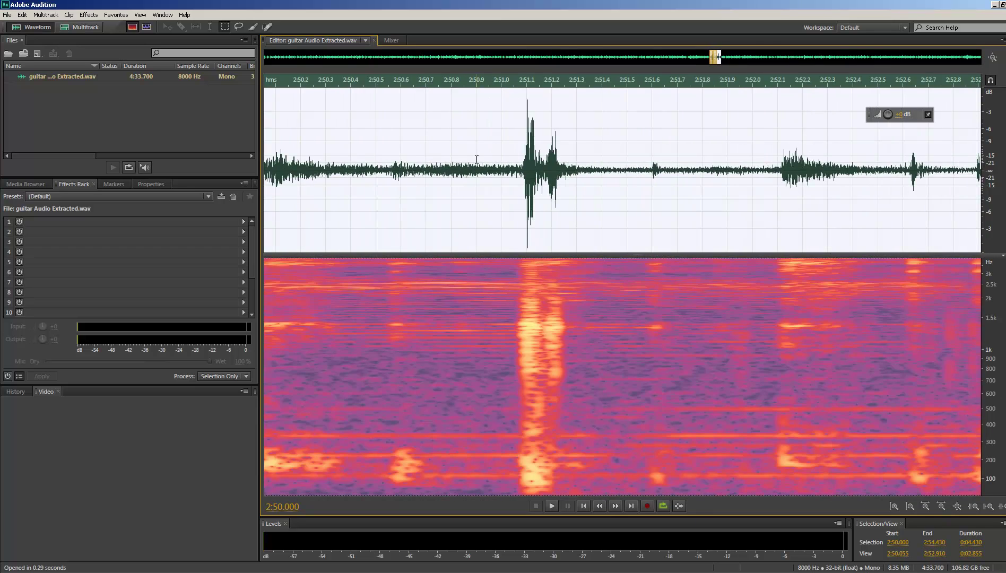
left_click(561, 169)
left_click_drag(556, 168, 586, 180)
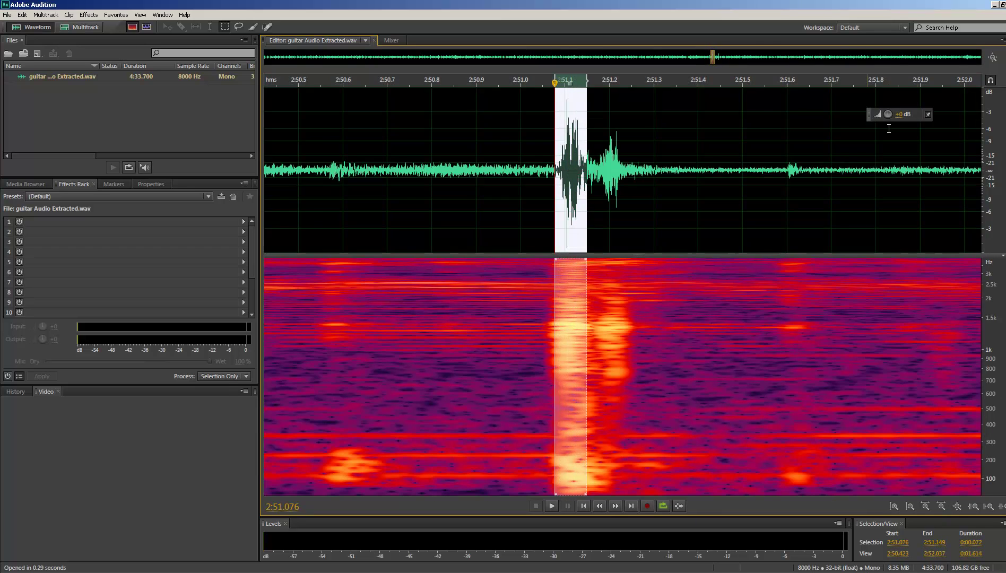
left_click_drag(888, 114, 892, 131)
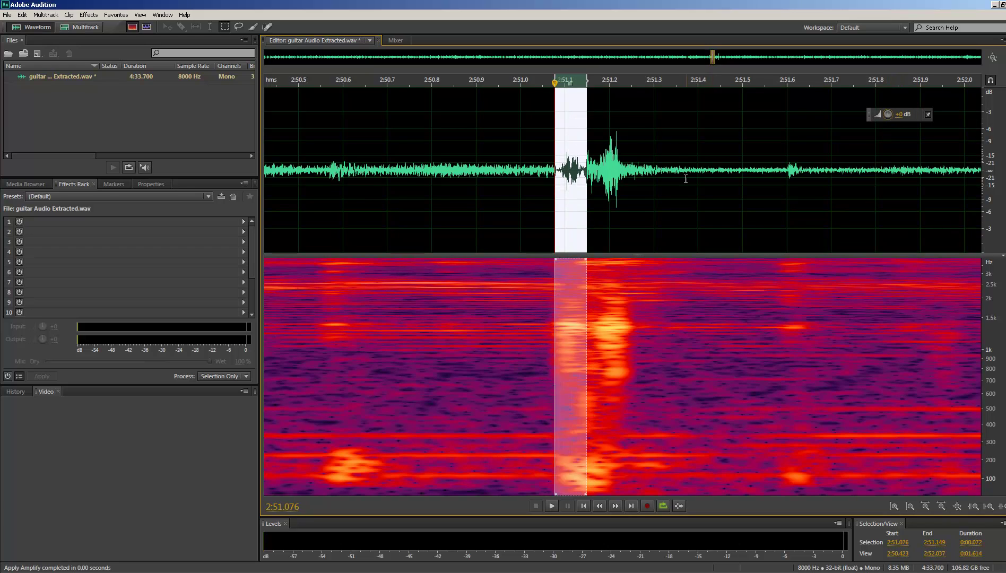
Step: Play back the audio around the second spike near 2:53.5
left_click(684, 177)
scroll(586, 158, "down", 5)
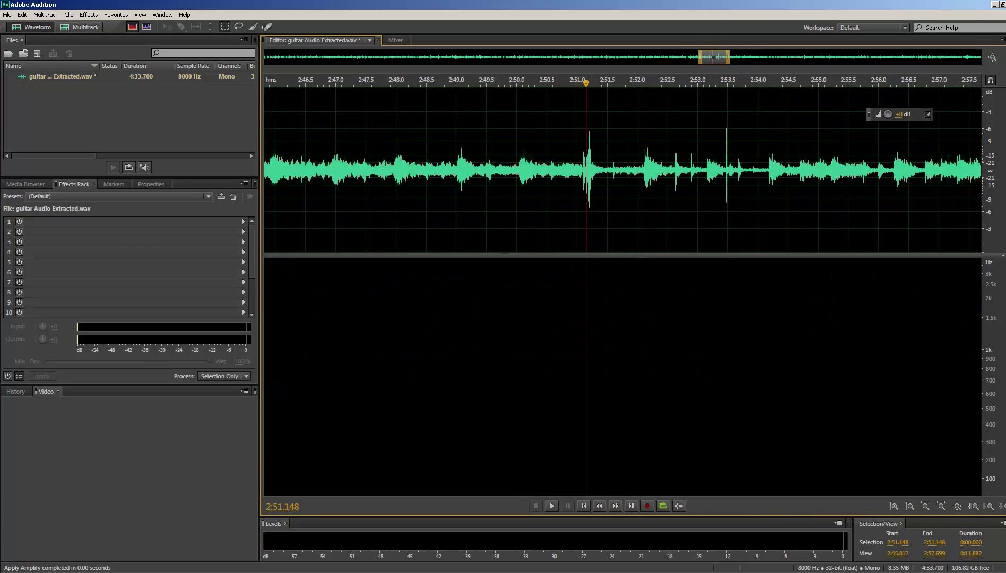
left_click(643, 162)
key("space")
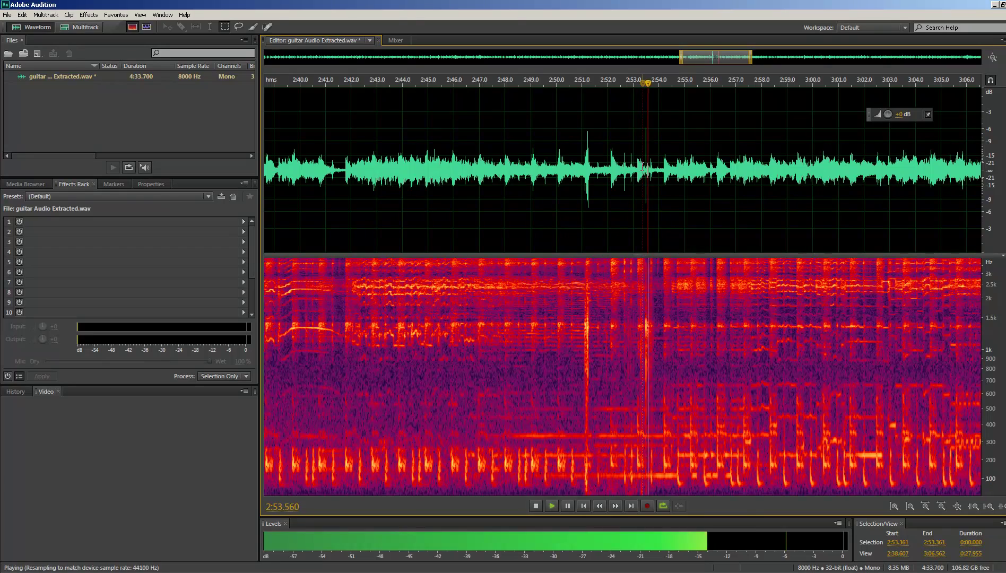
key("space")
Step: Select the second spike from 2:53.481 to 2:53.490 and lower its volume in two passes
scroll(626, 161, "up", 3)
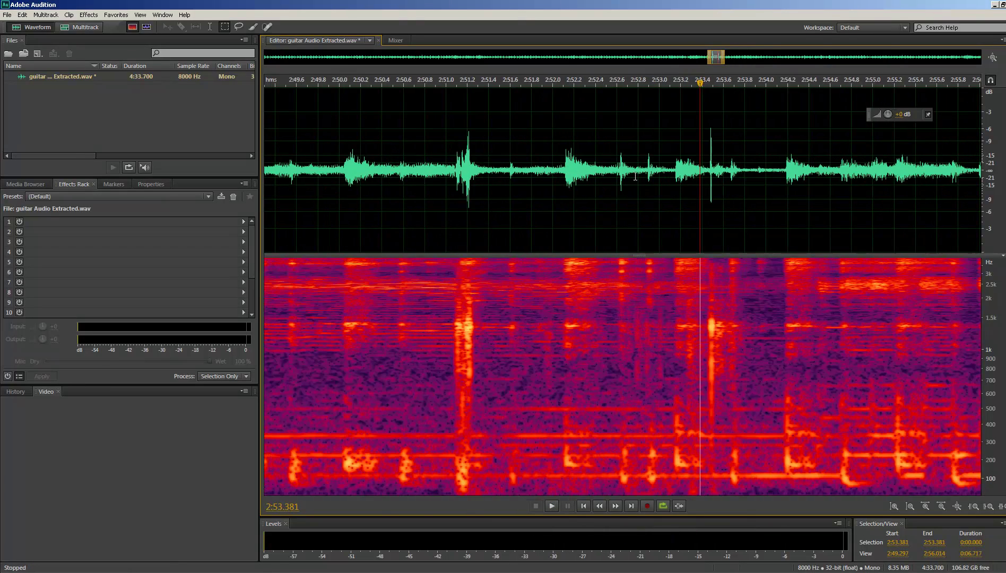
left_click(737, 164)
scroll(737, 164, "up", 5)
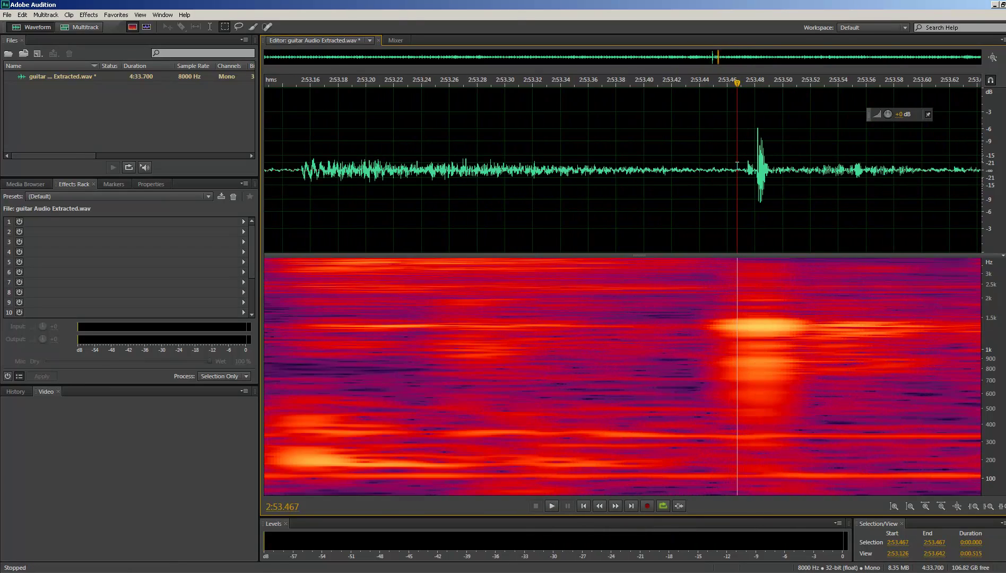
left_click_drag(811, 169, 751, 174)
scroll(802, 155, "up", 4)
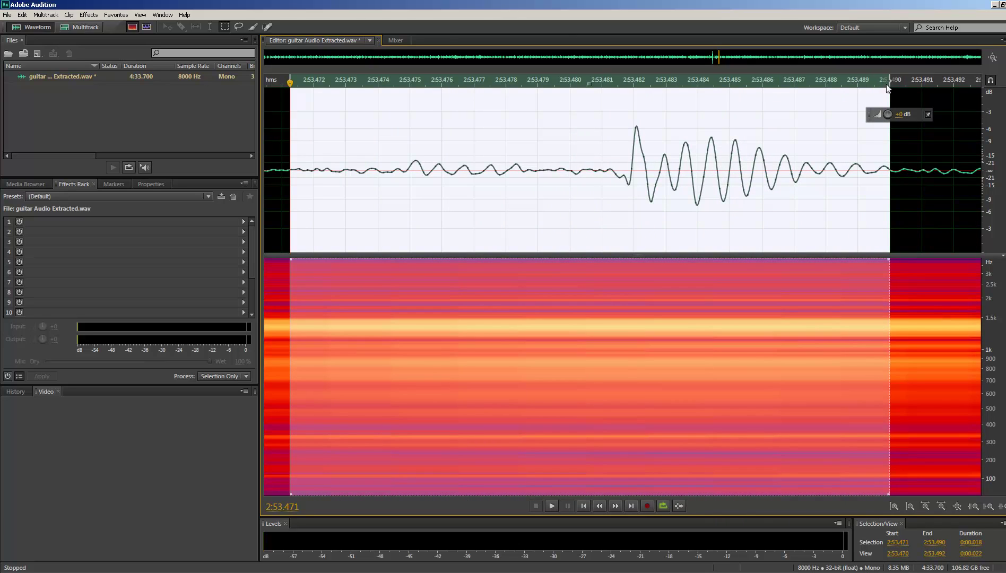
left_click_drag(891, 80, 890, 80)
scroll(271, 149, "up", 1)
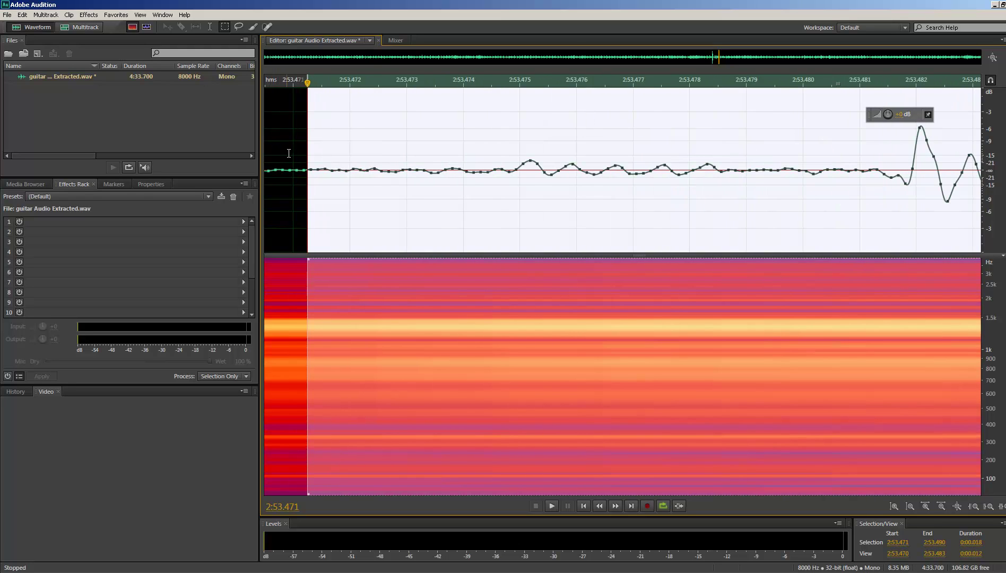
scroll(284, 153, "up", 1)
scroll(292, 153, "down", 1)
scroll(291, 154, "down", 2)
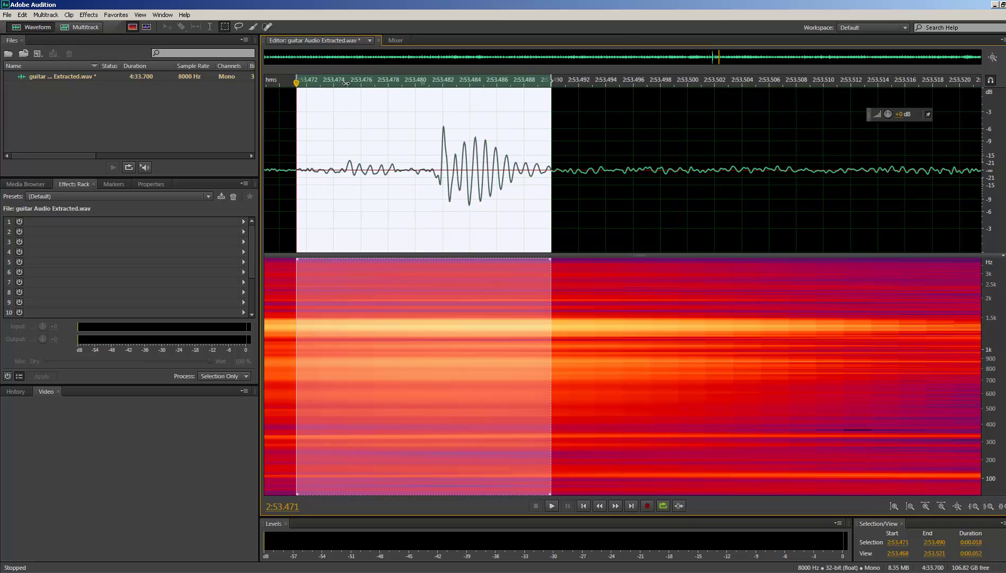
left_click_drag(298, 83, 432, 102)
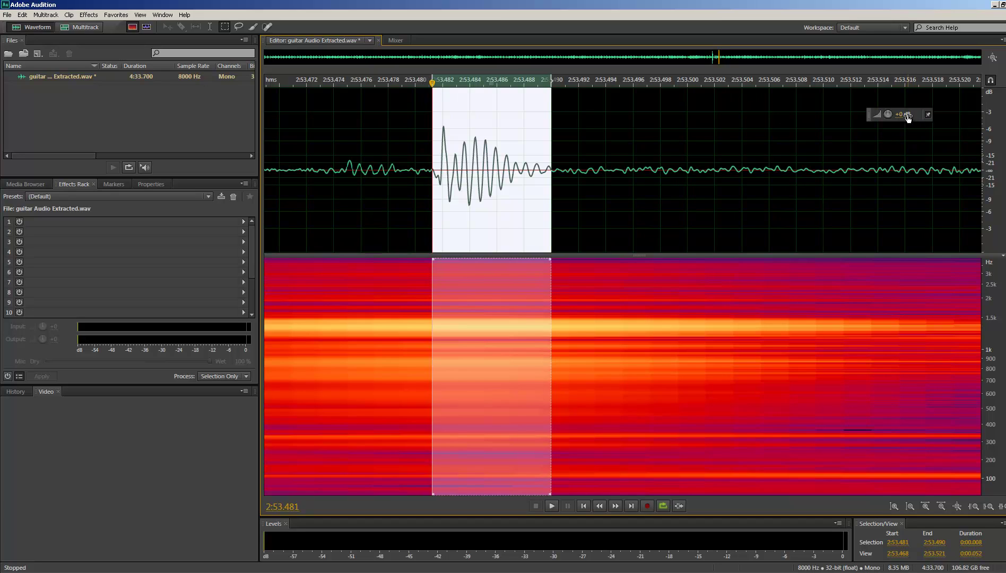
left_click_drag(888, 114, 886, 131)
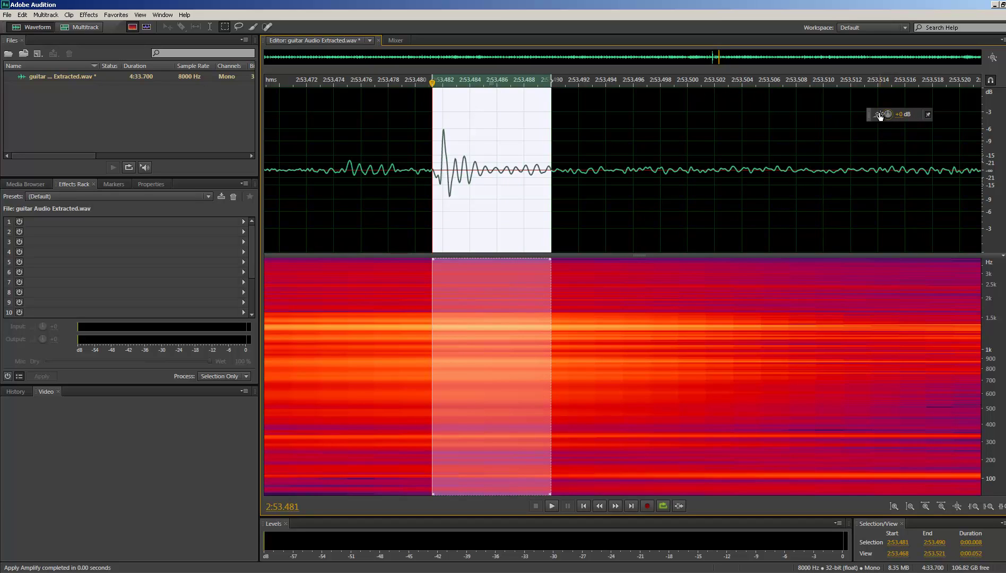
left_click_drag(880, 116, 887, 123)
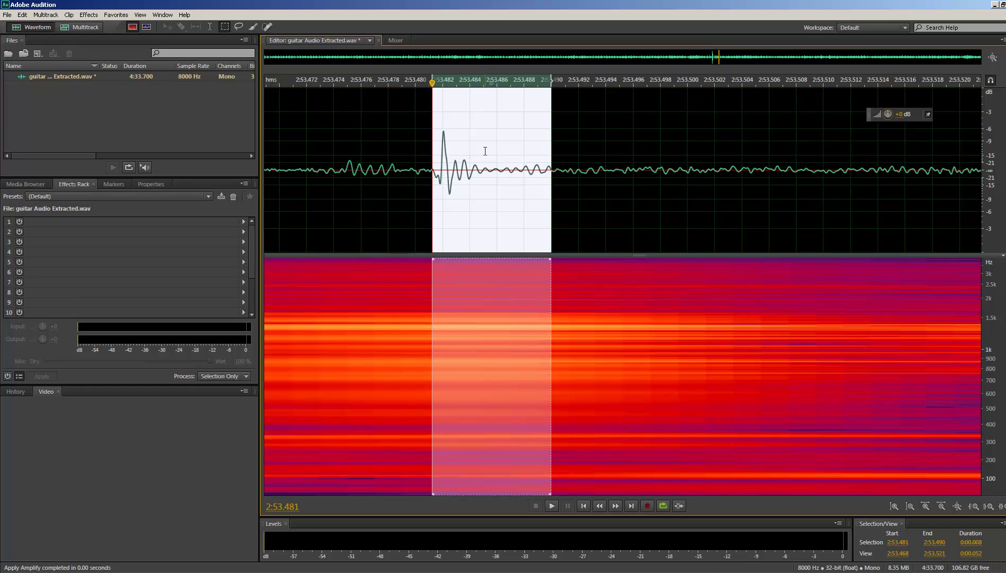
Step: Select the second spike's remaining peak from 2:53.481 to 2:53.483 and lower its volume further
left_click(434, 157)
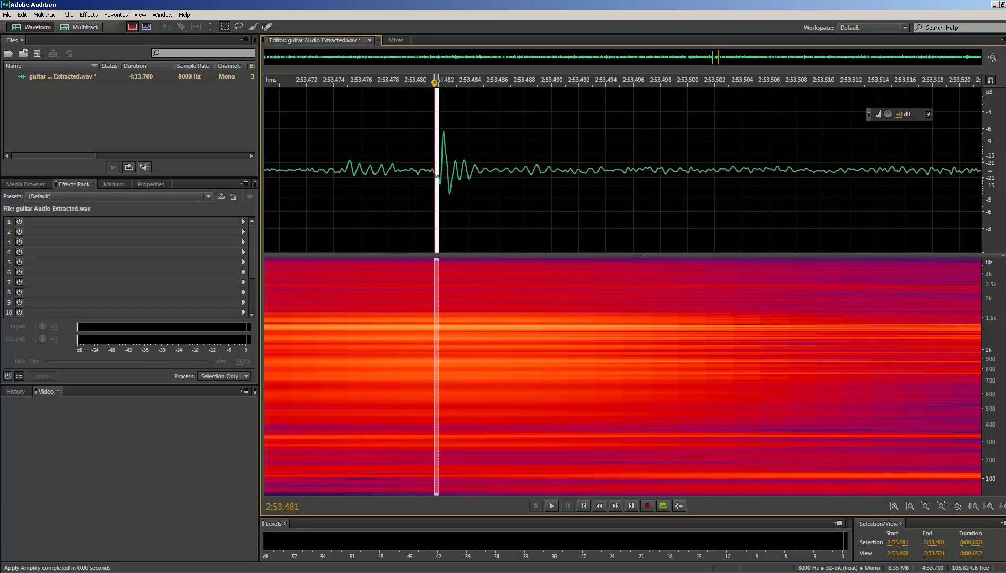
left_click_drag(436, 173, 449, 175)
scroll(449, 175, "up", 2)
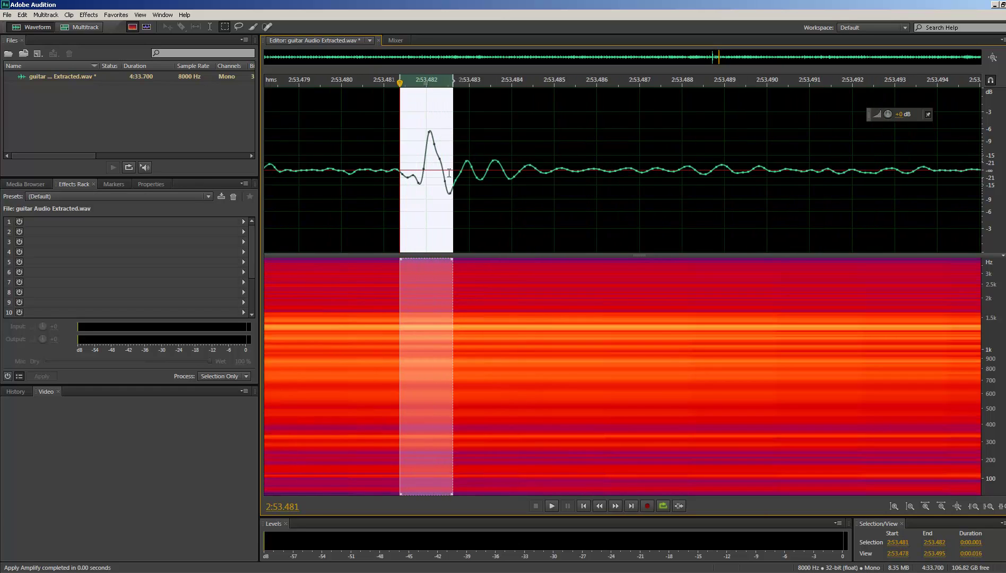
left_click(329, 173)
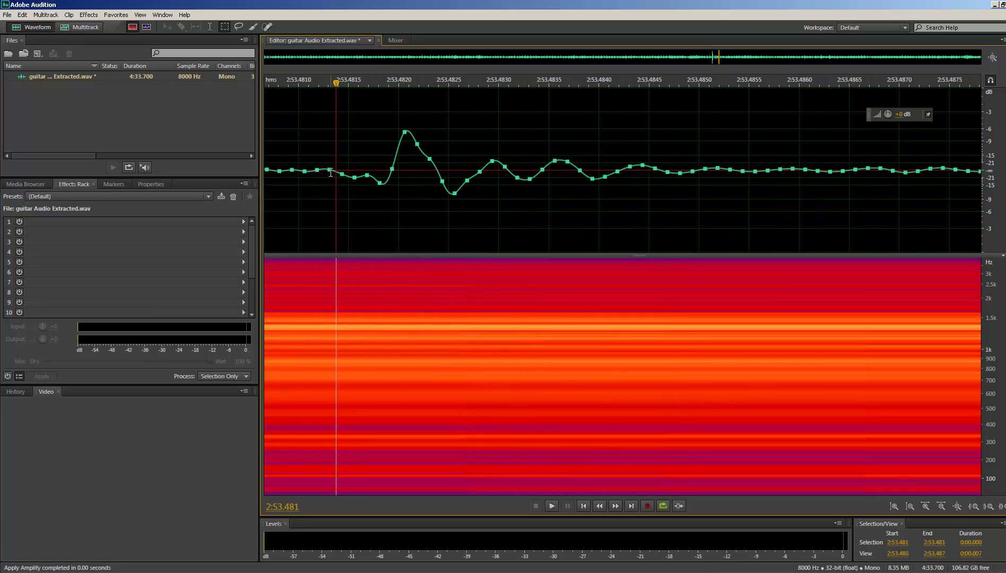
left_click_drag(324, 172, 542, 194)
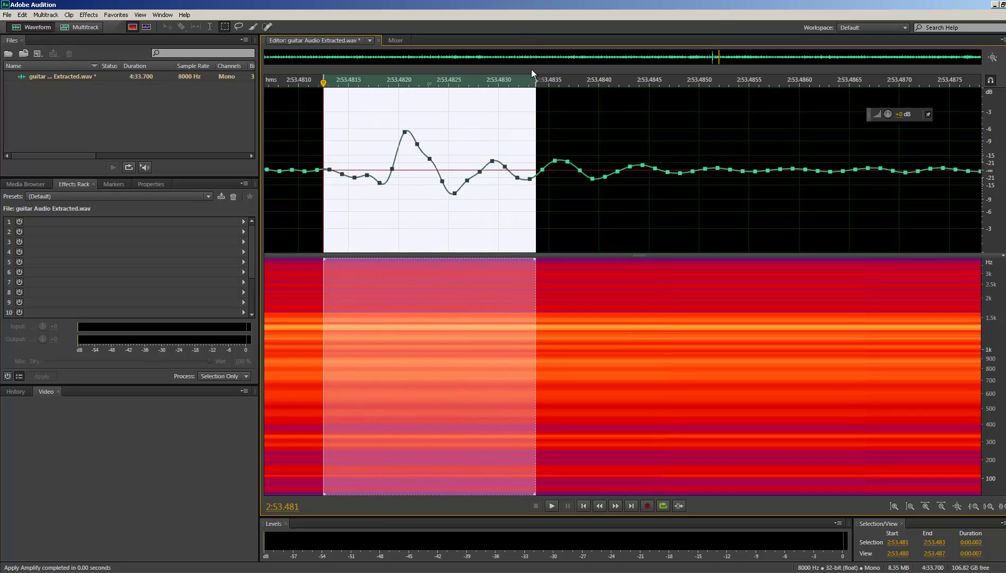
left_click_drag(536, 79, 548, 79)
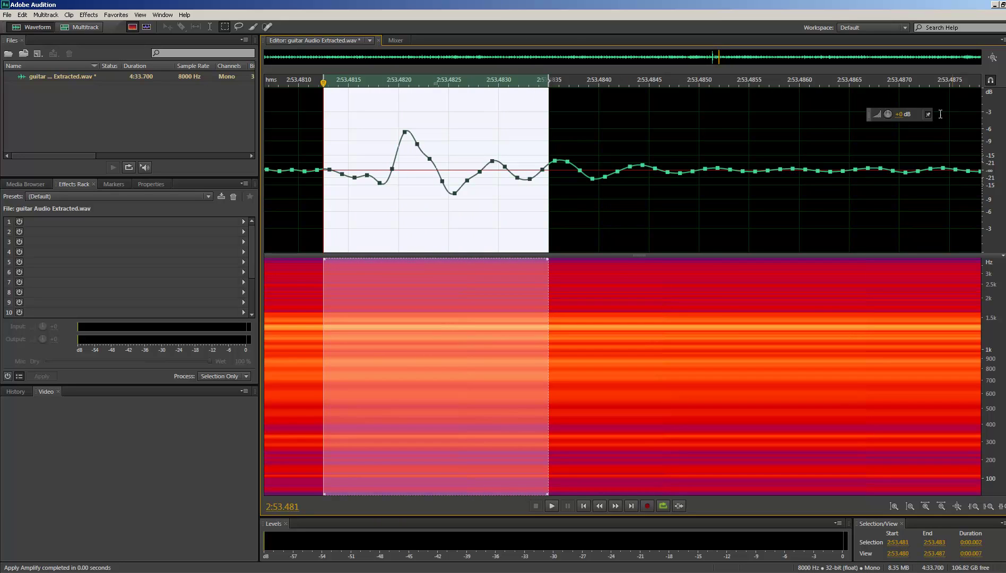
left_click_drag(888, 114, 889, 126)
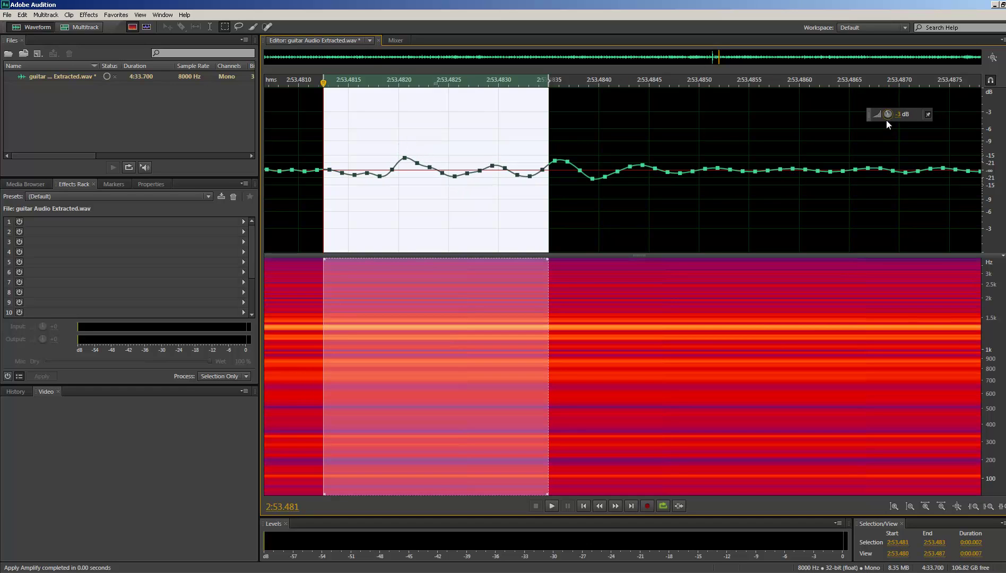
Step: Play back the edited audio from 2:53.094 and from 2:51.050 to check both reduced spikes
scroll(542, 155, "down", 10)
scroll(542, 156, "down", 5)
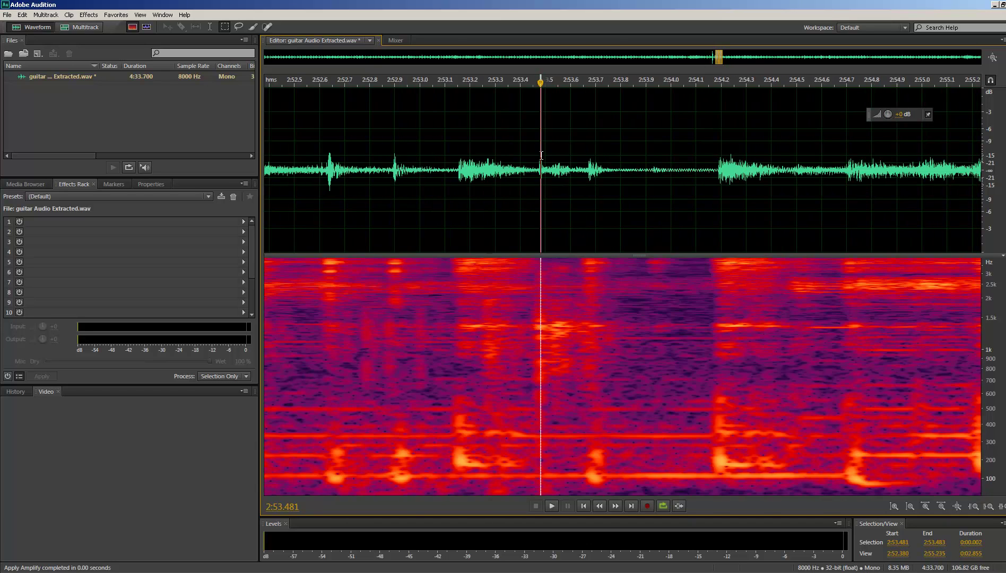
left_click(519, 162)
key("space")
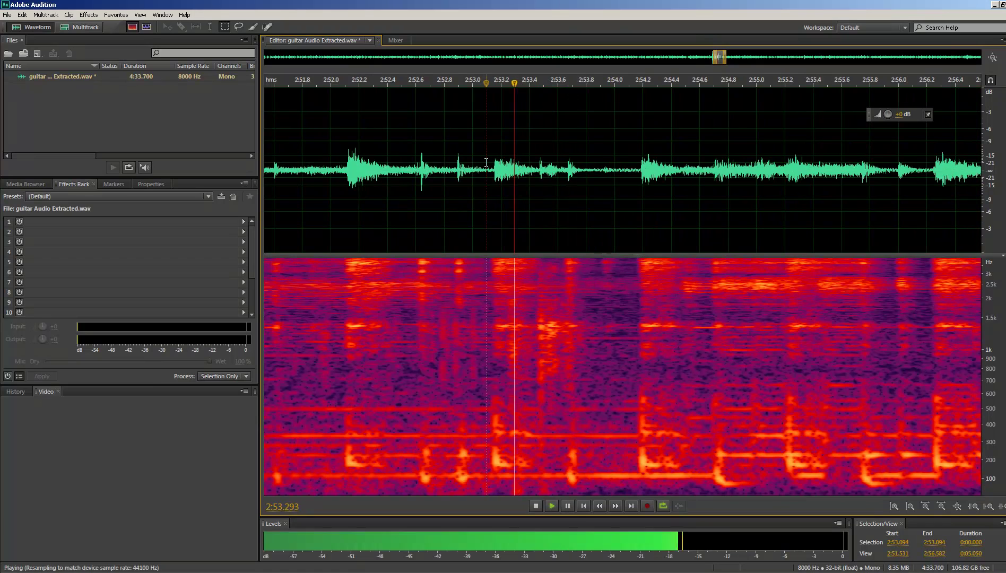
key("space")
scroll(487, 162, "down", 4)
scroll(487, 162, "down", 2)
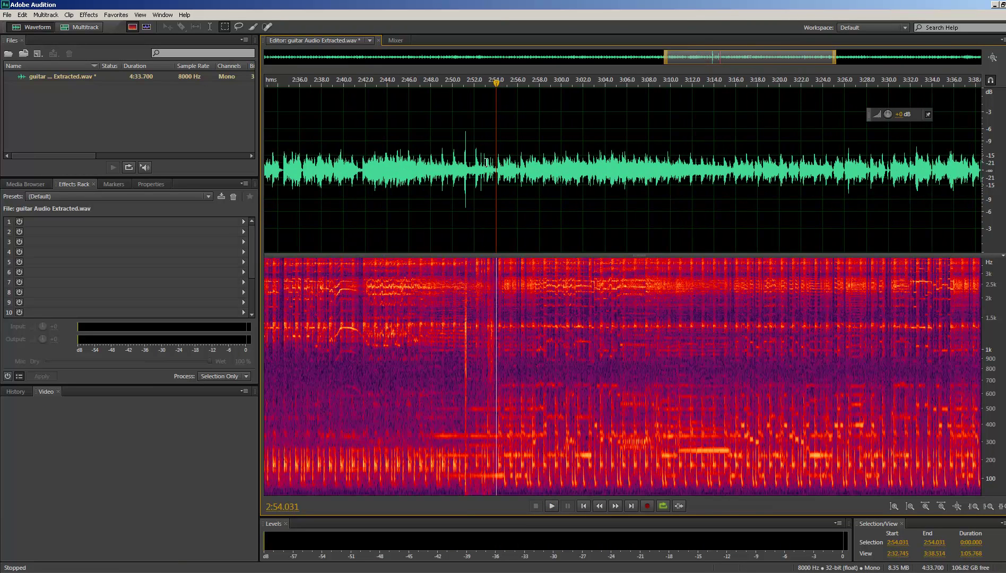
left_click(471, 167)
key("space")
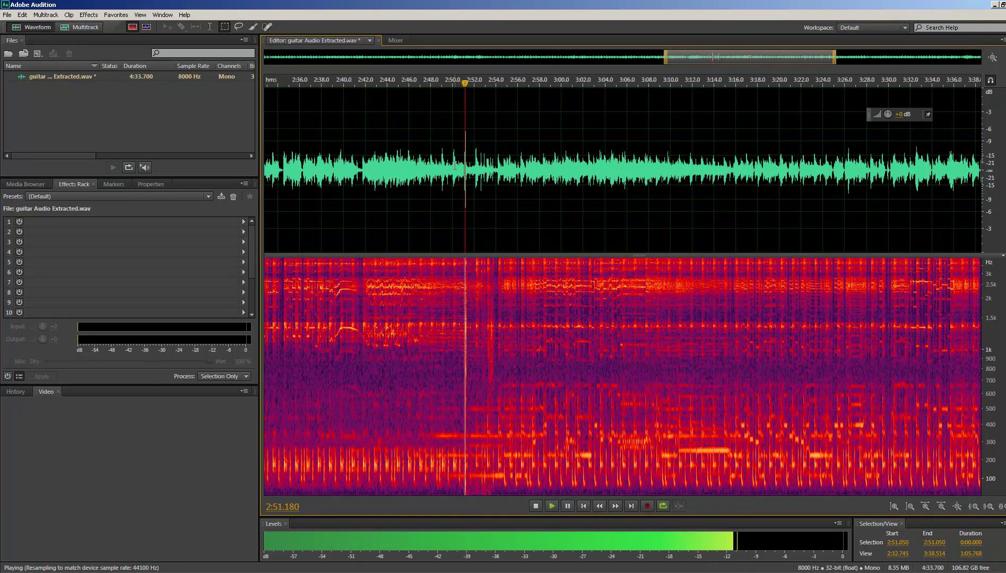
key("space")
Step: Place the playhead at the end of the first noise burst, at 2:51.230
left_click(464, 171)
scroll(464, 171, "up", 9)
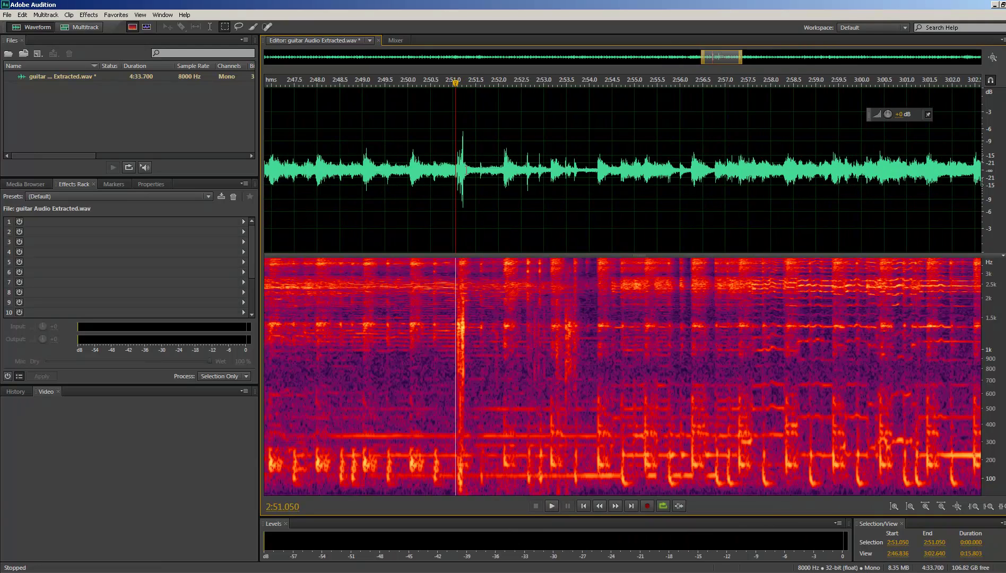
scroll(348, 168, "up", 1)
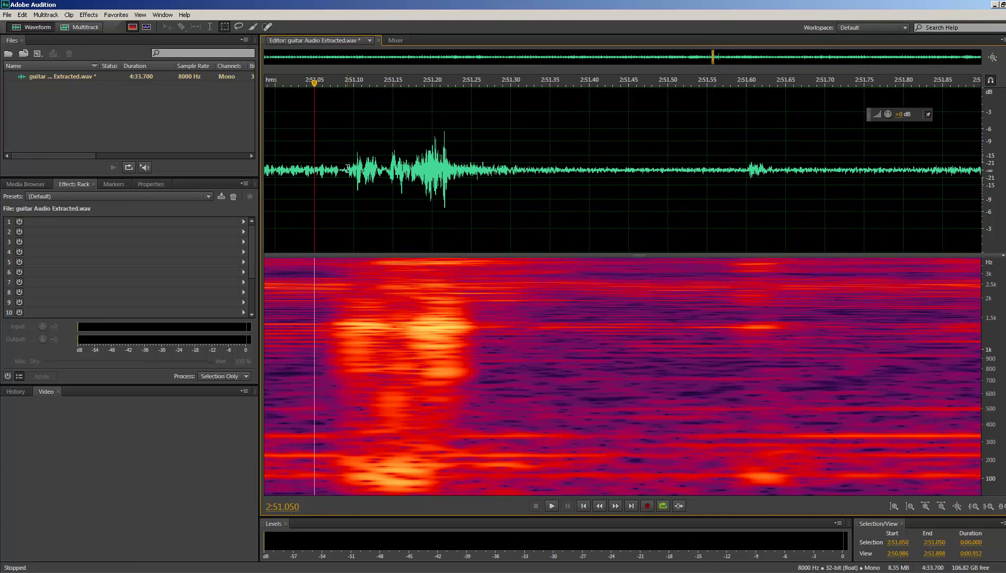
left_click(346, 169)
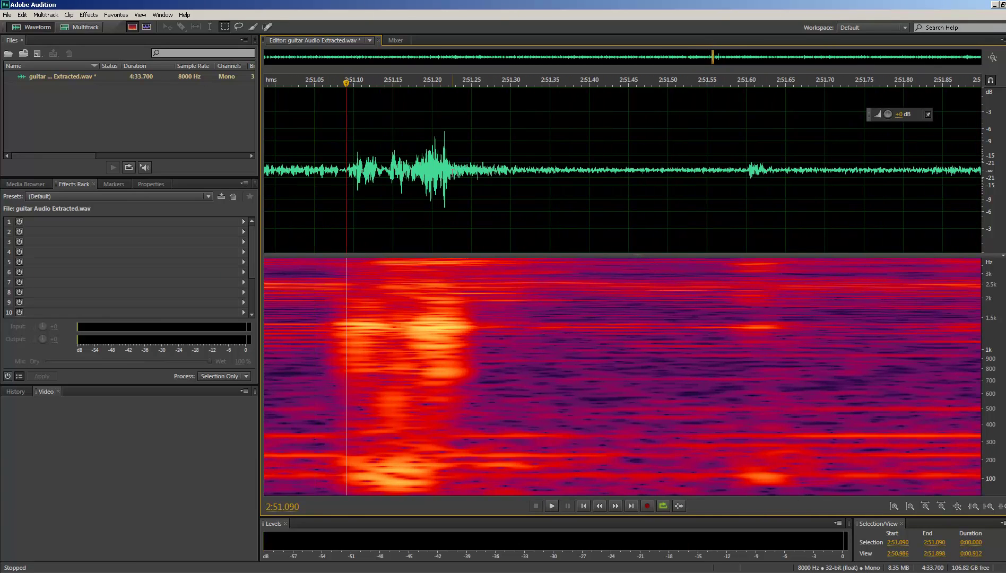
left_click(453, 169)
left_click(456, 168)
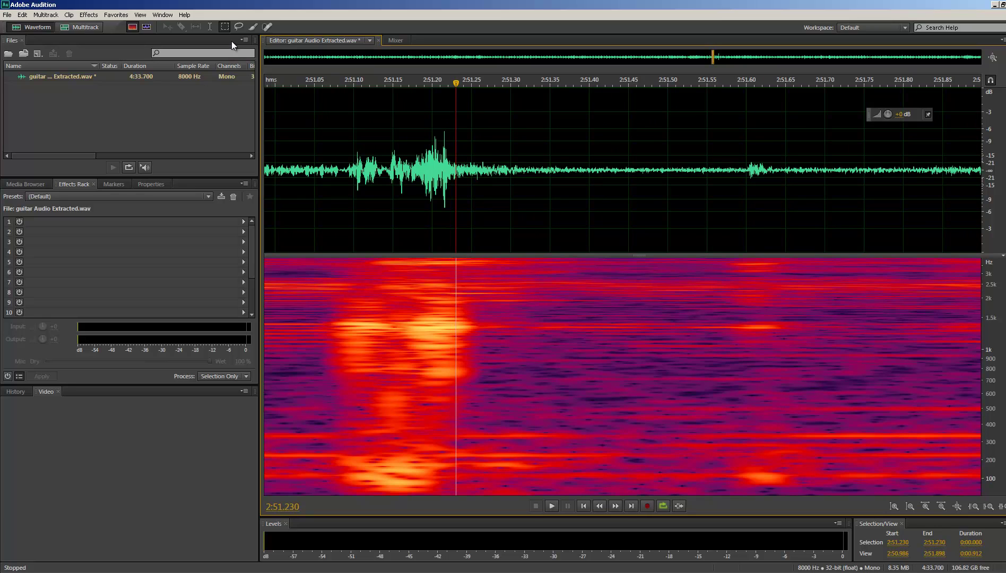
Step: Activate the Spot Healing Brush and enlarge its size to 99 px for the noise burst in the spectral display
left_click(254, 28)
left_click(267, 27)
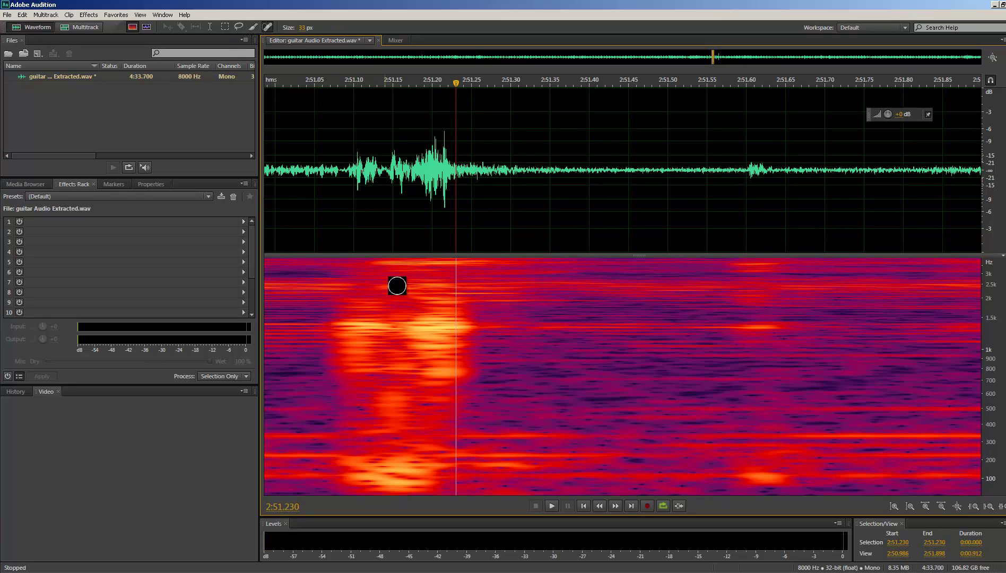
key("bracketright")
key("bracketright")
key("bracketright")
key("bracketright")
key("bracketright")
key("bracketright")
key("bracketright")
key("bracketright")
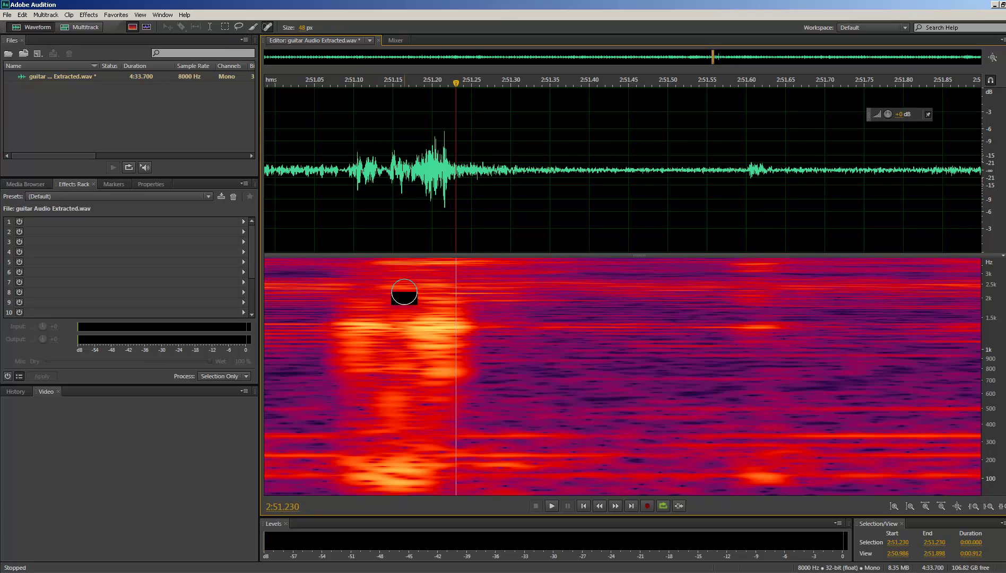
key("bracketright")
key("bracketright")
key("bracketright")
key("bracketright")
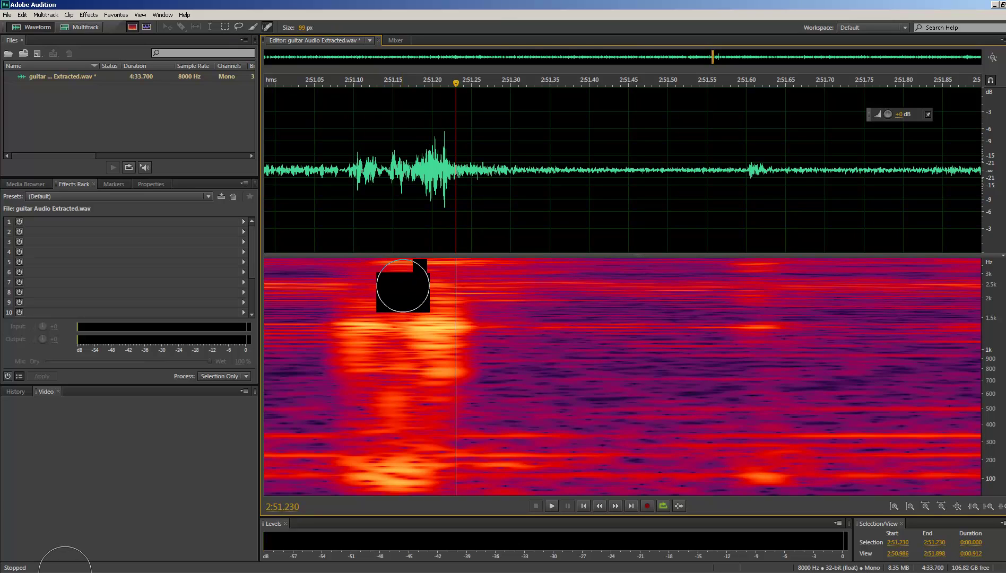
Step: Heal the noise burst near 2:51.15 through all frequencies with the Spot Healing Brush and play back the result from 2:50.835
scroll(419, 313, "down", 3)
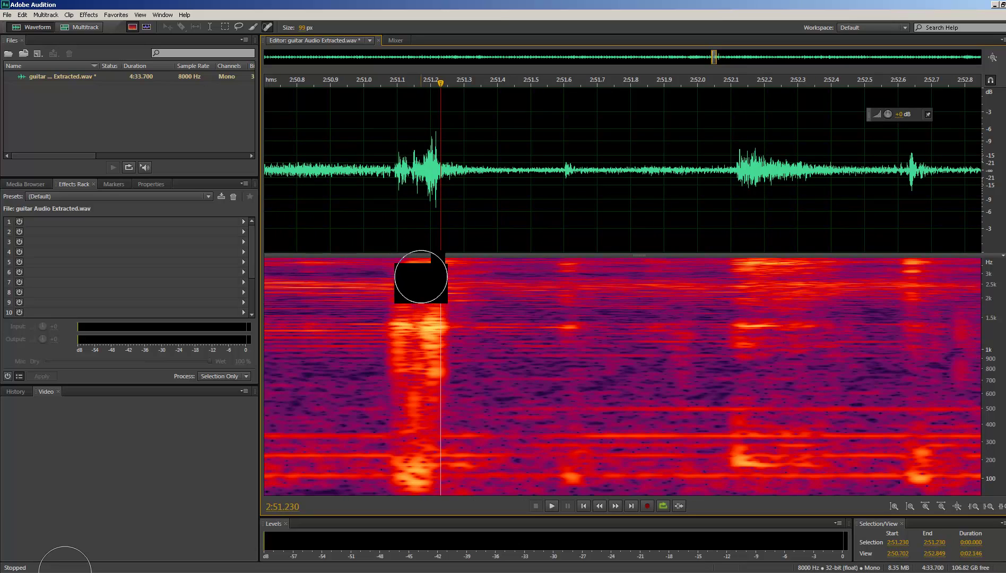
left_click_drag(419, 278, 421, 477)
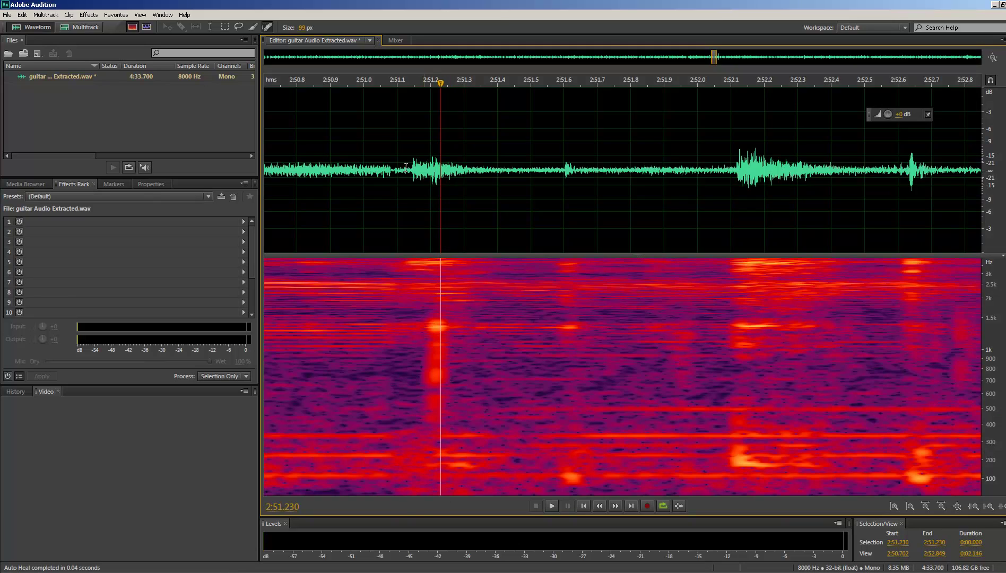
scroll(477, 69, "down", 3)
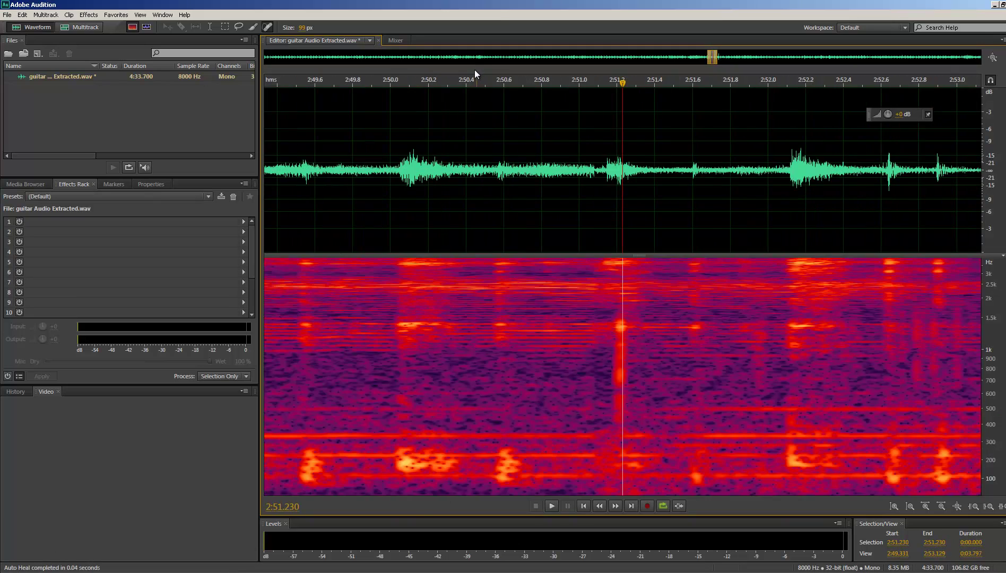
key("space")
left_click(566, 127)
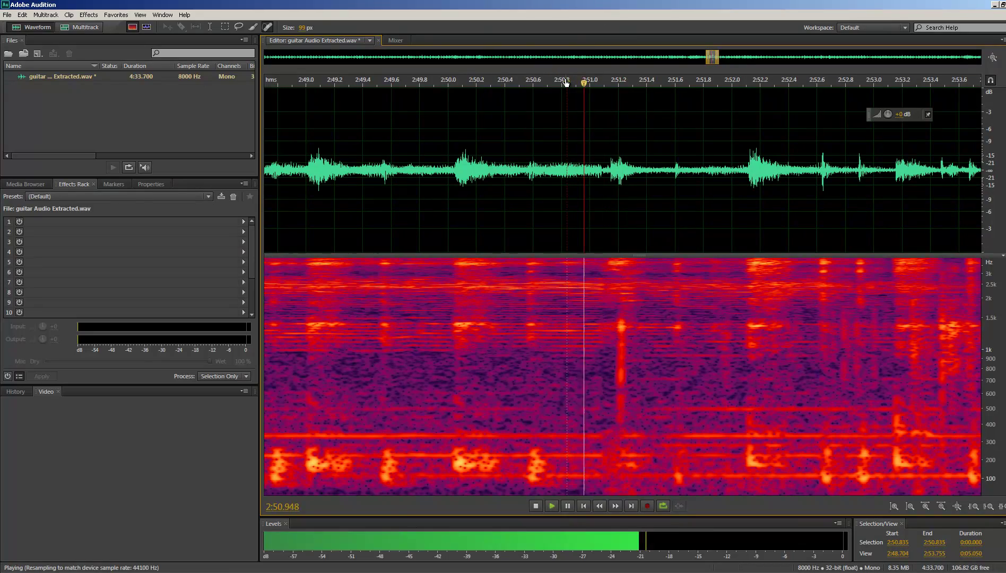
key("space")
scroll(544, 129, "down", 12)
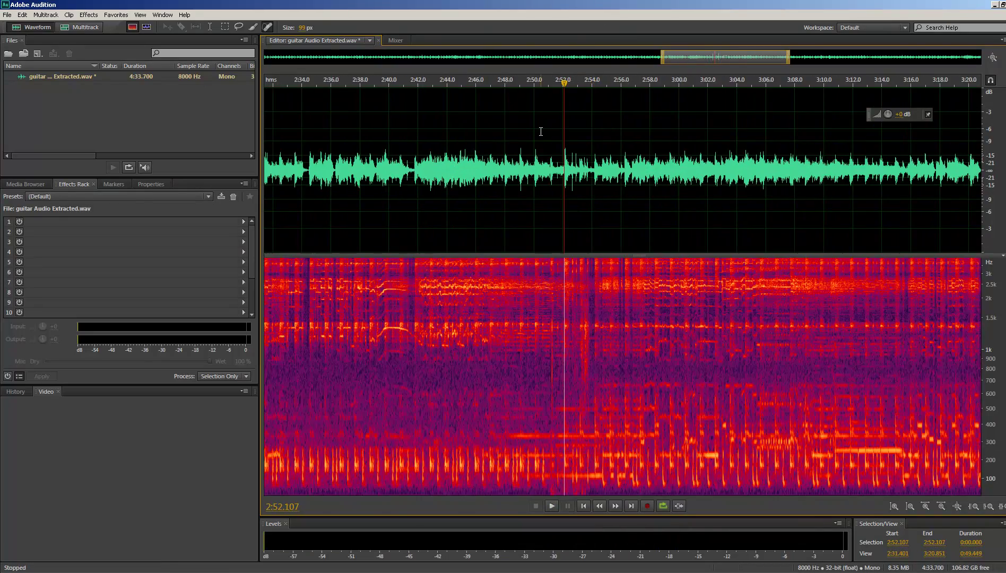
scroll(540, 132, "down", 1)
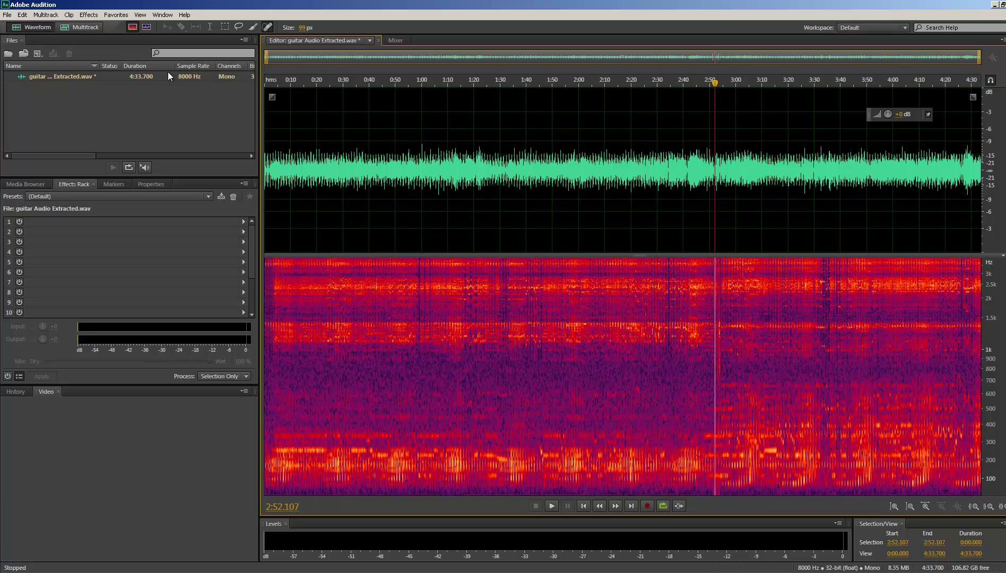
Step: Switch to the Mastering and Analysis workspace and scan the whole file's amplitude statistics
left_click(162, 15)
mouse_move(176, 26)
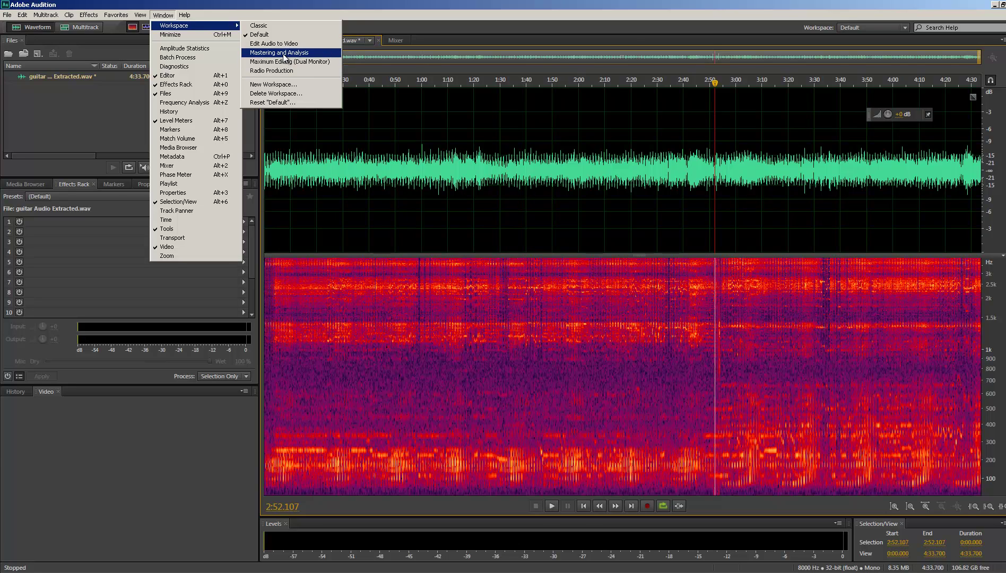
left_click(283, 54)
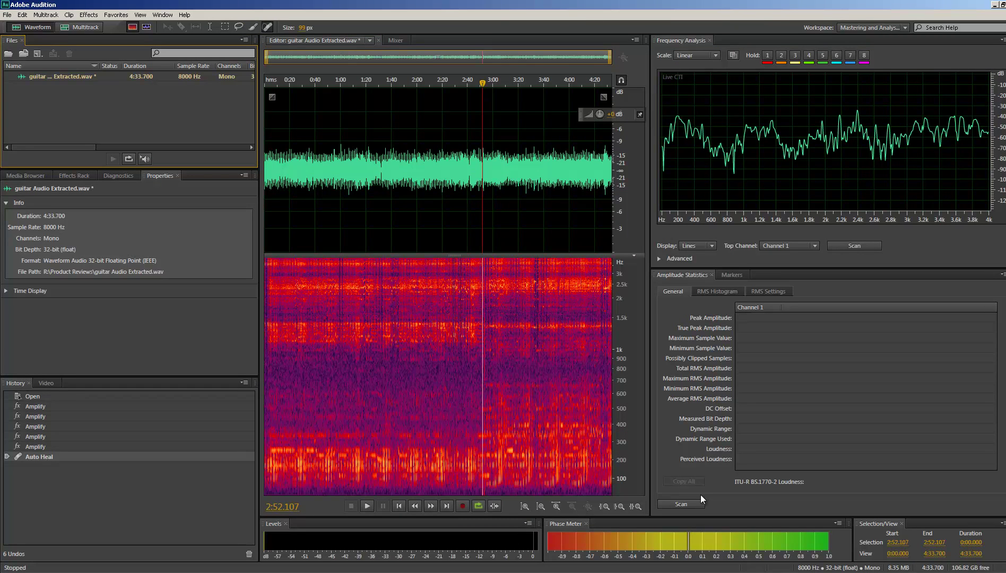
left_click(696, 504)
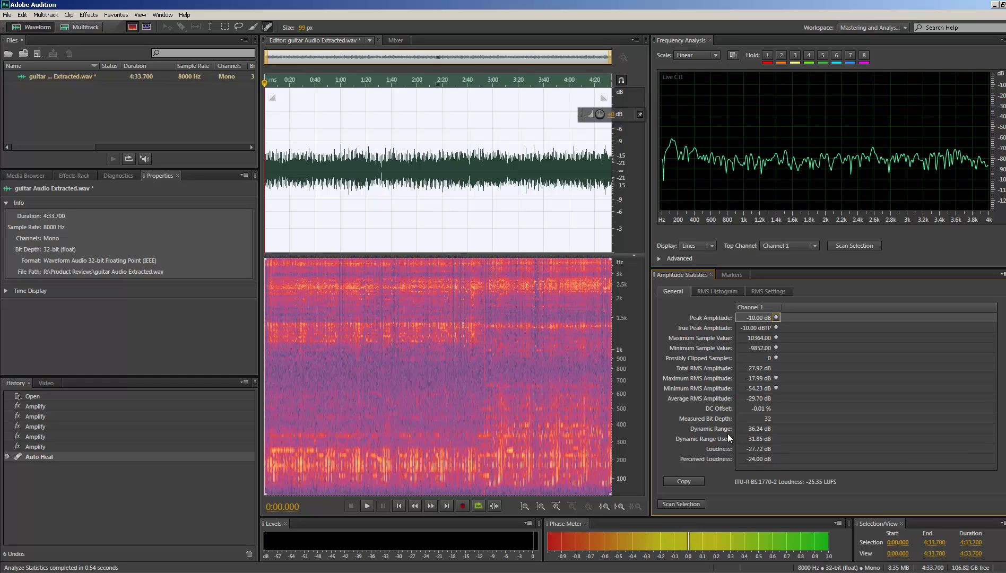
left_click(510, 186)
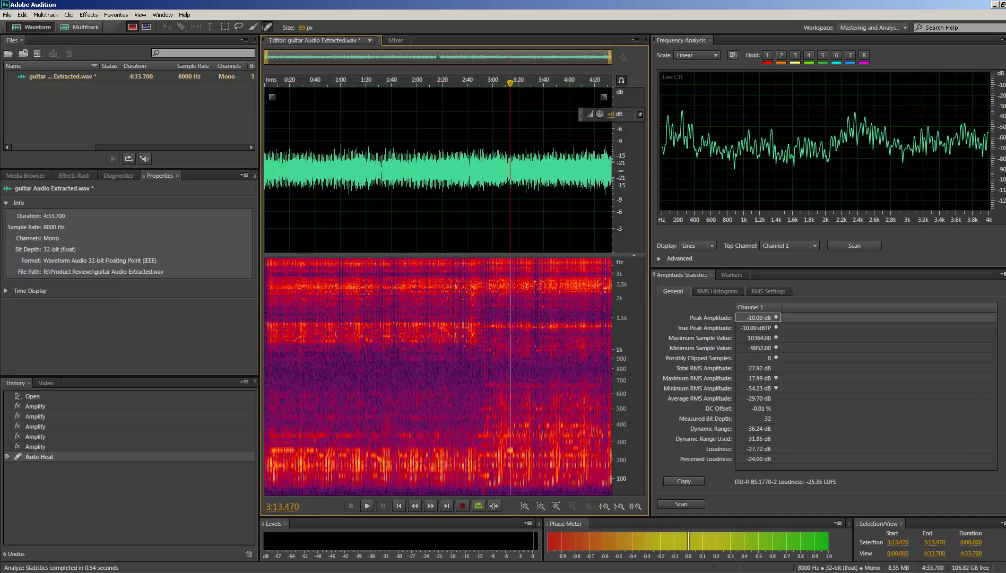
left_click(299, 169)
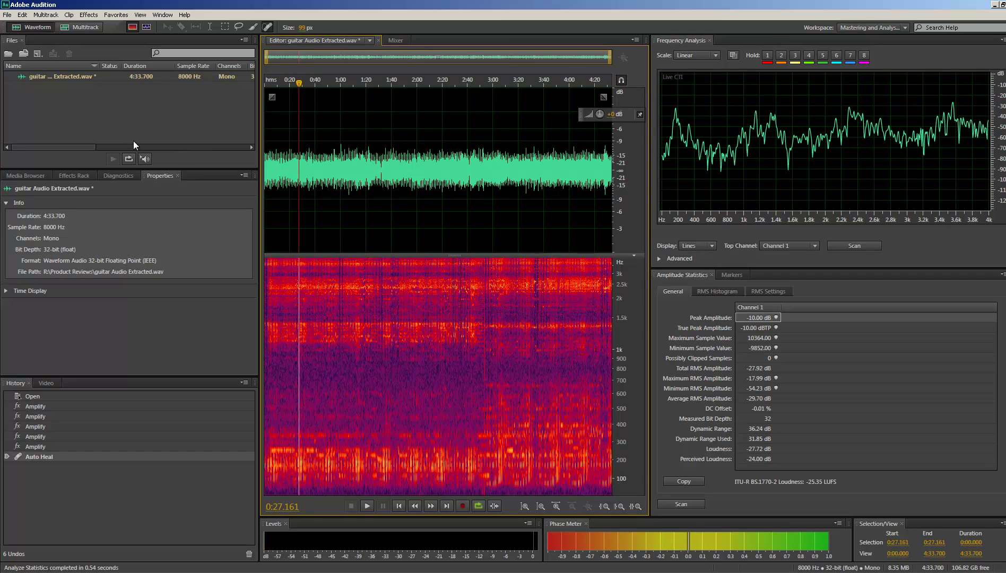
Step: Create a multitrack session named guitarcam in S:\Audition at 48000 Hz and 24 bits with a Stereo master
right_click(106, 110)
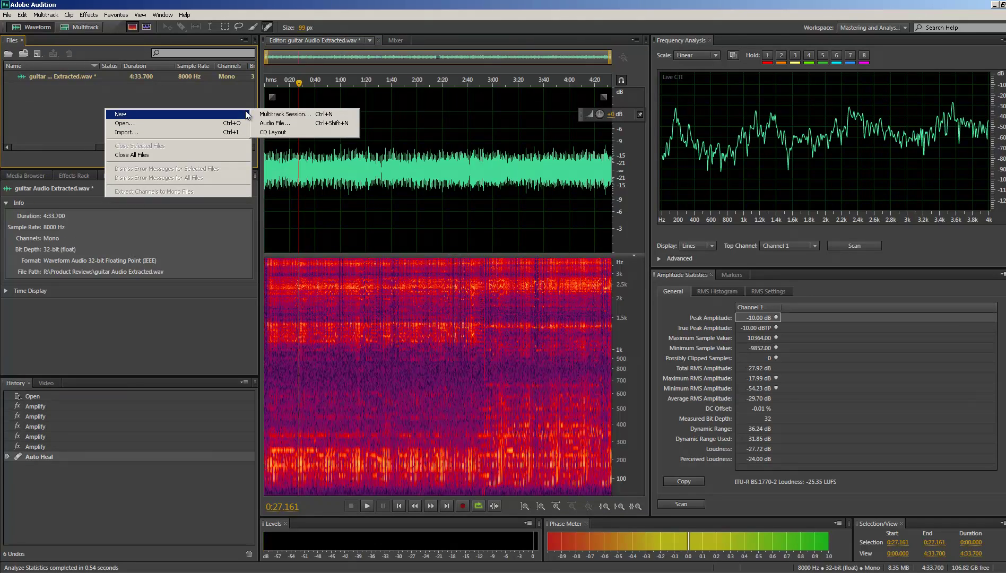
left_click(264, 115)
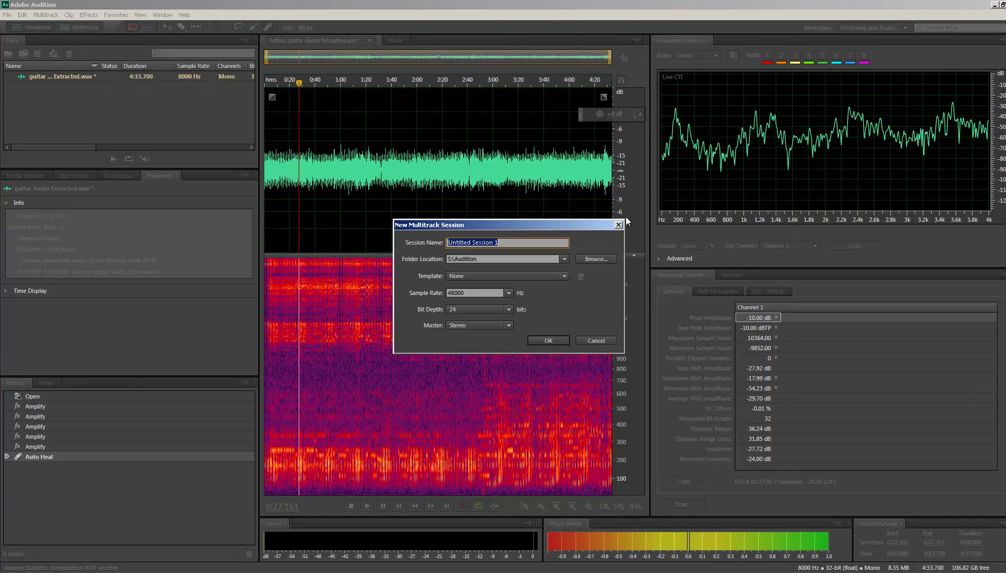
left_click(599, 260)
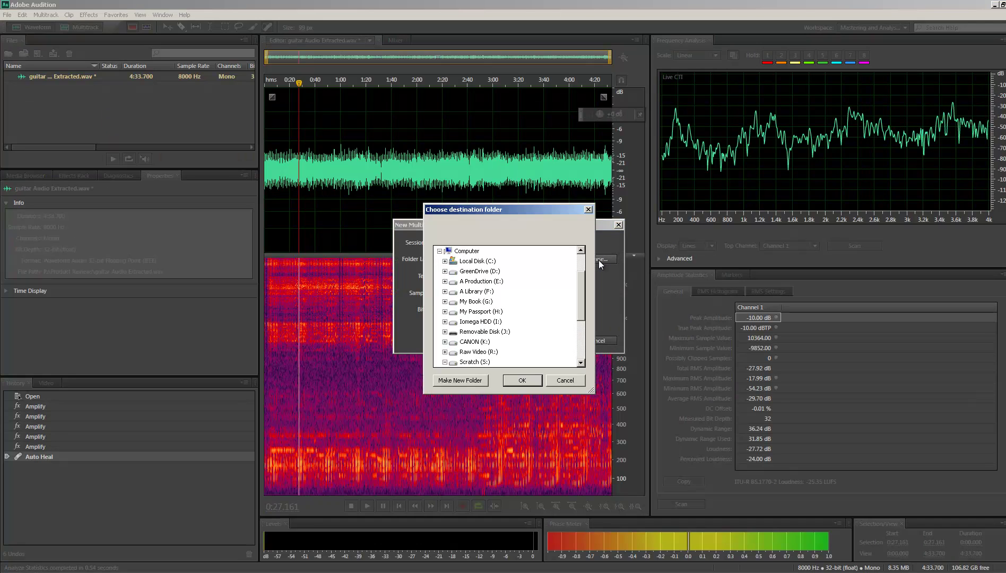
left_click(566, 381)
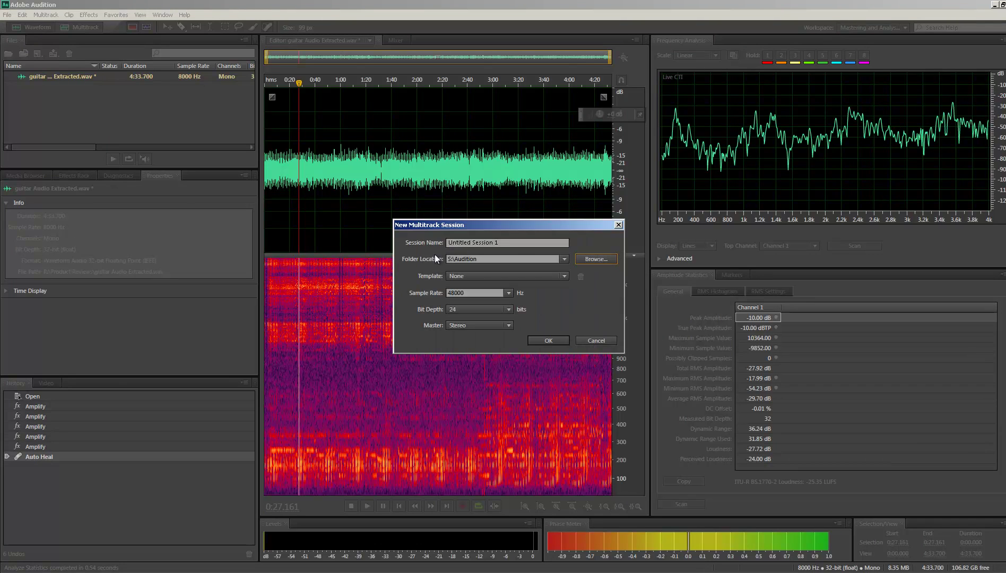
left_click(525, 244)
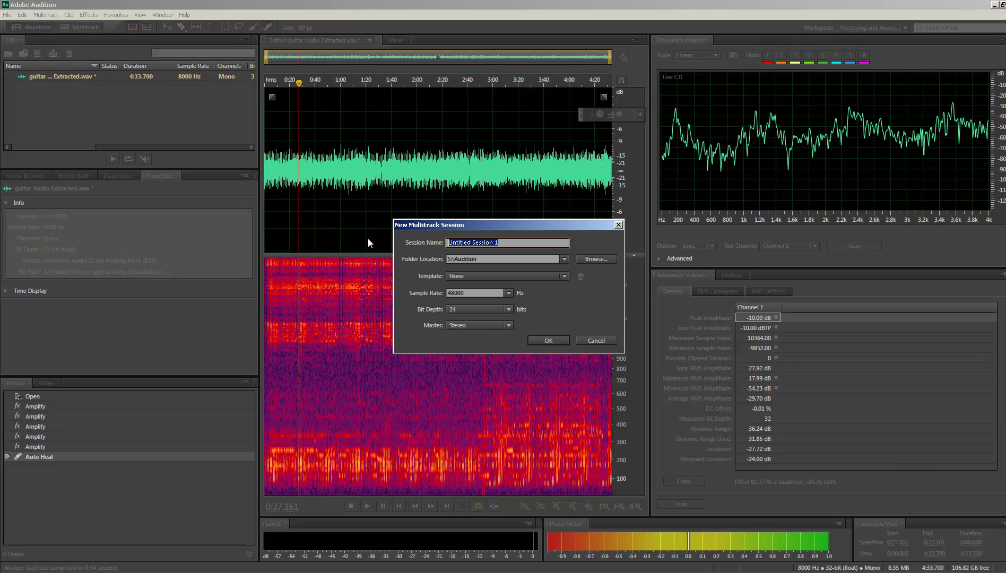
type("guitarcam")
left_click(513, 324)
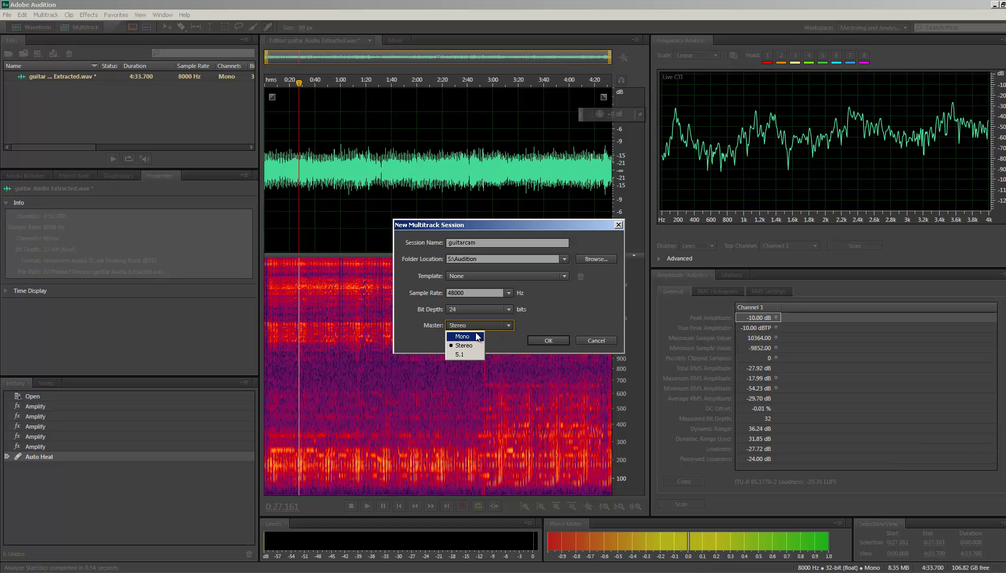
left_click(488, 336)
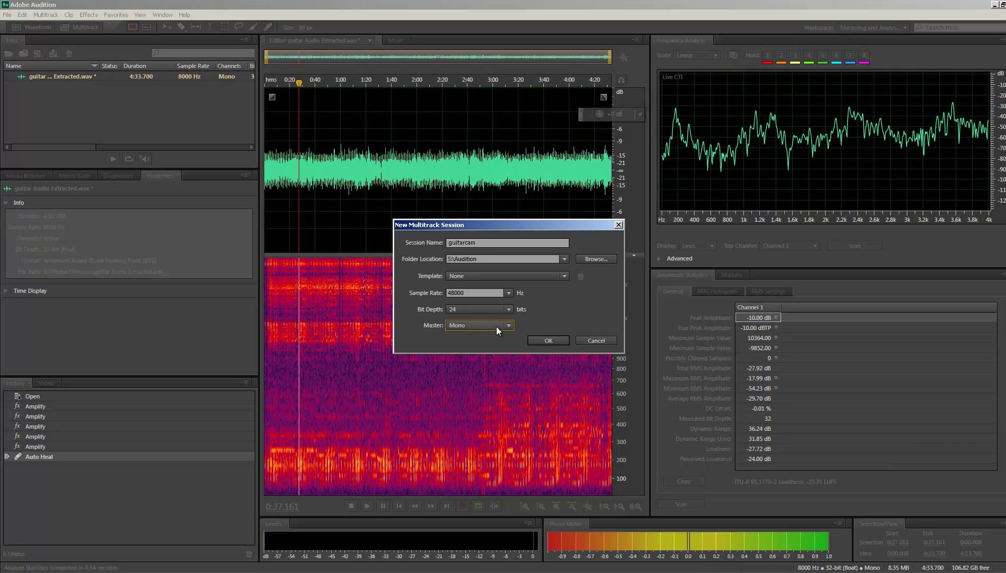
left_click(498, 325)
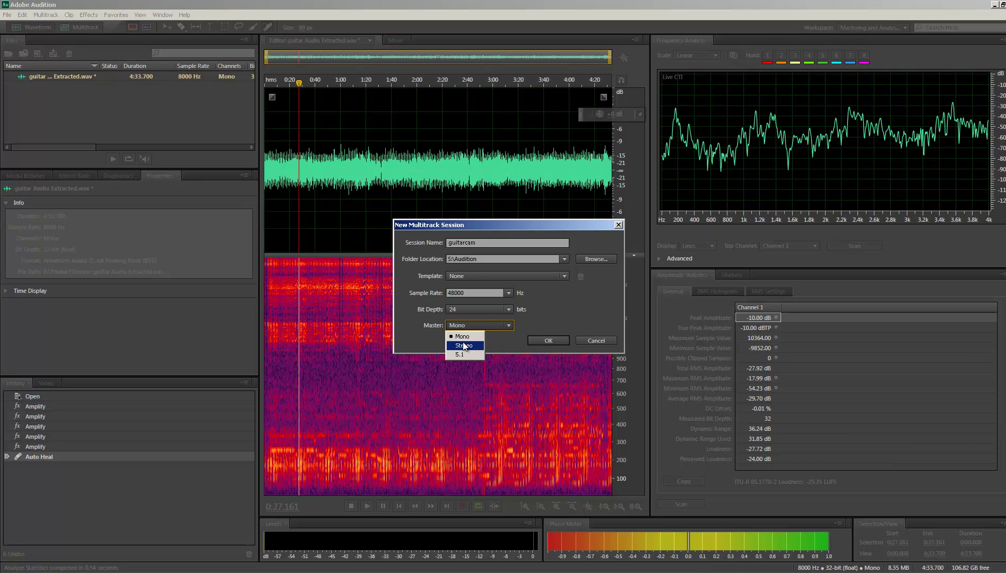
left_click(549, 341)
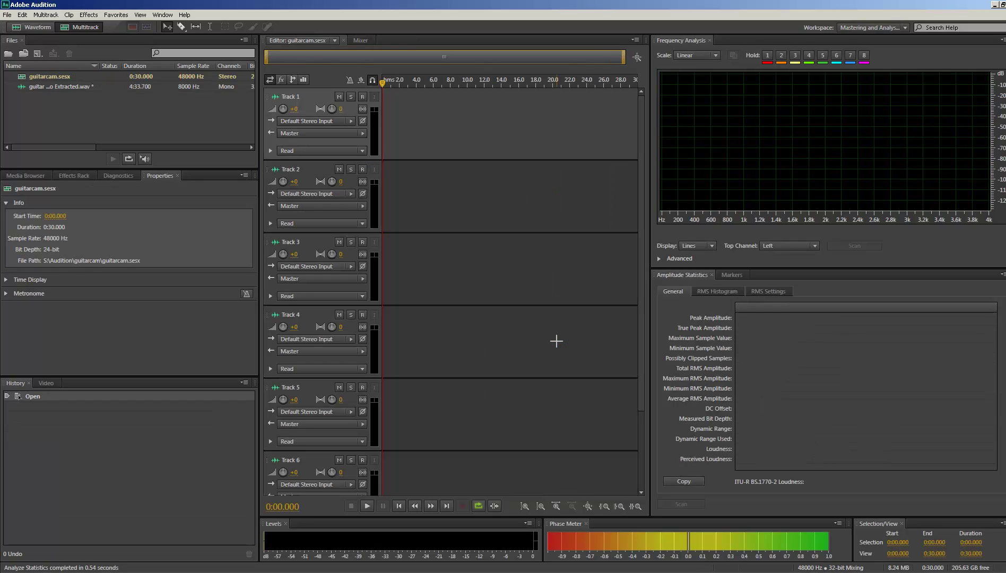
Step: Save the guitarcam session and the edited guitar Audio Extracted.wav file
left_click(87, 117)
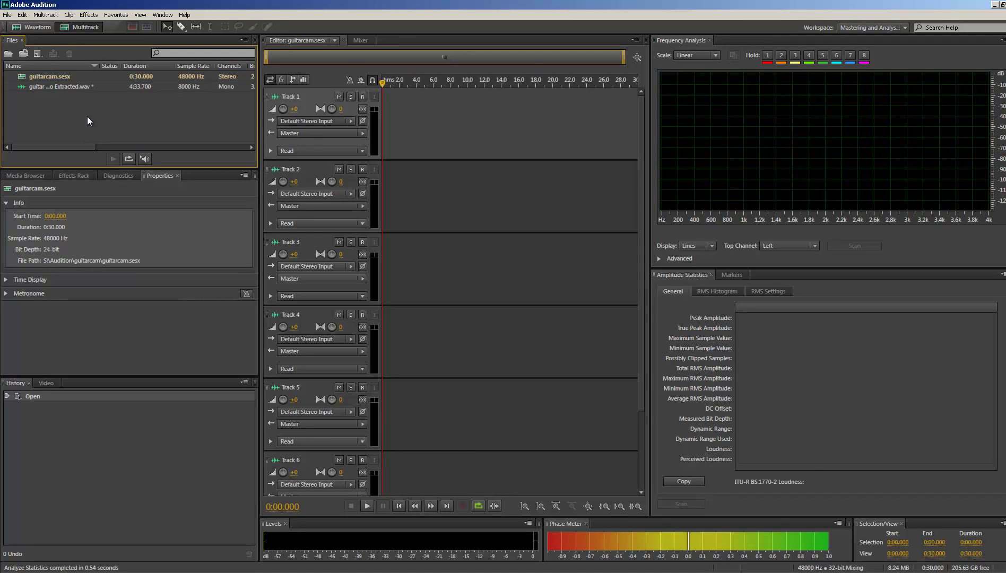
left_click(58, 86)
key("ctrl+s")
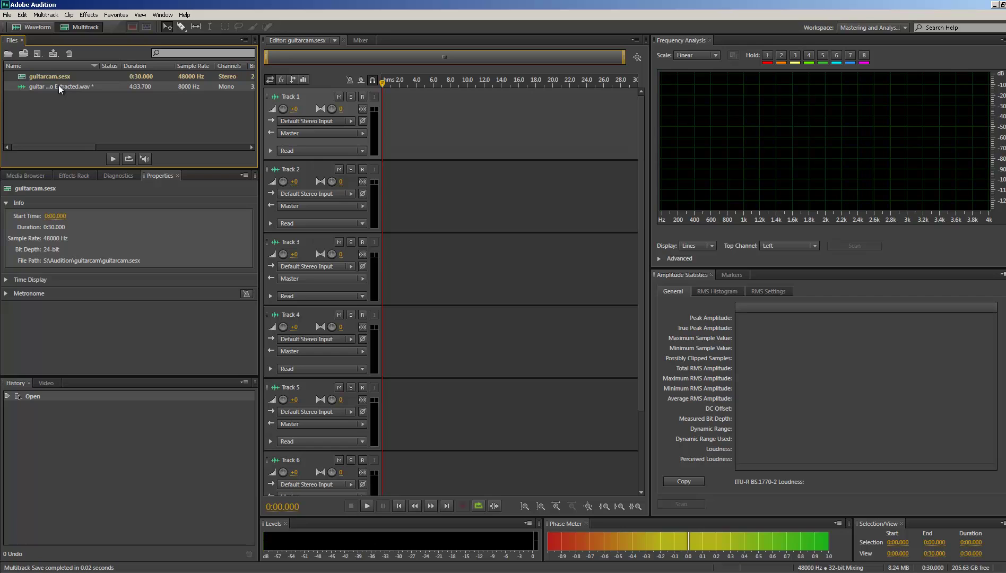
double_click(58, 86)
key("ctrl+s")
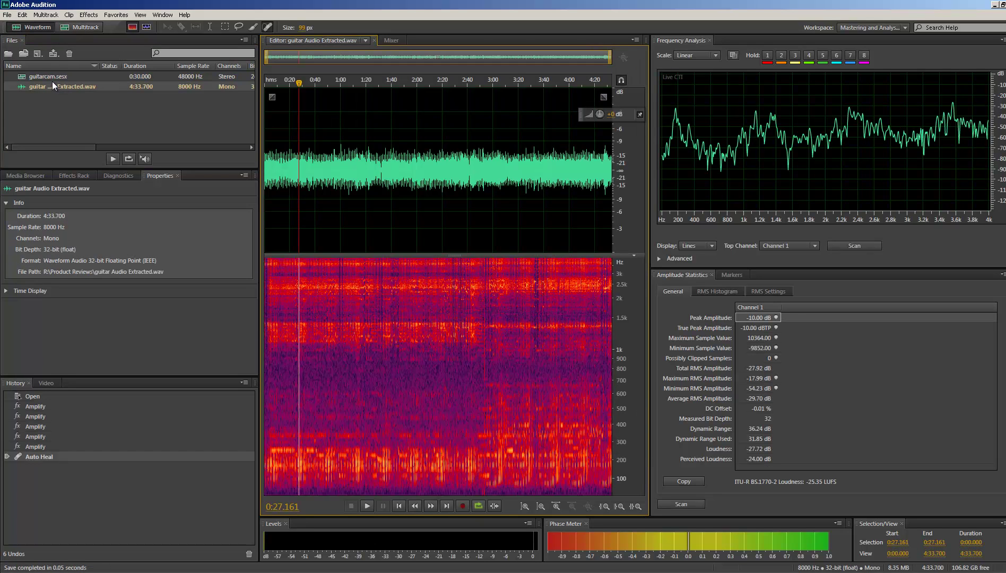
Step: In the guitarcam session, insert guitar Audio Extracted.wav on Track 1 as a copy conformed to 48000 Hz, and add that copy to Track 2
double_click(47, 78)
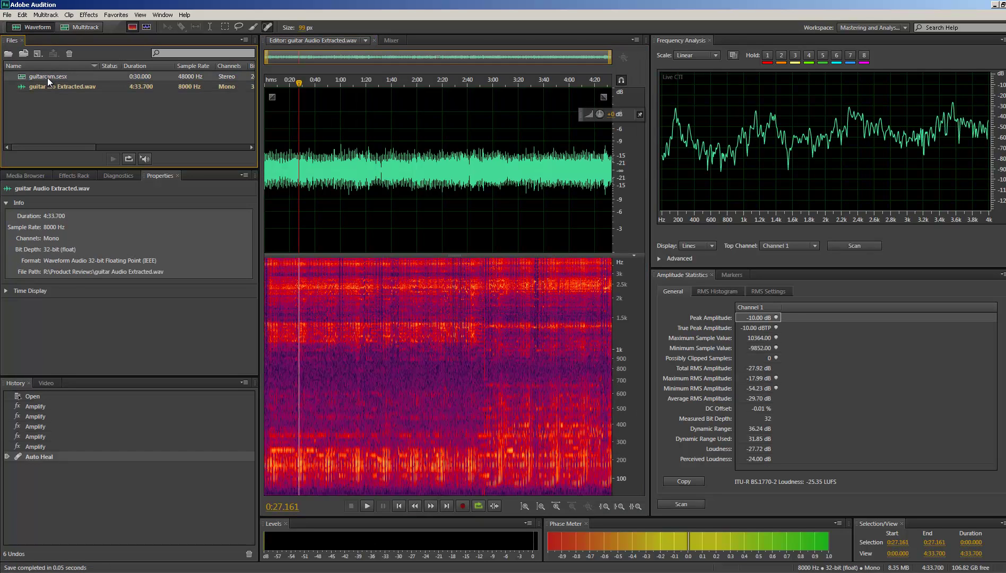
left_click_drag(49, 91, 483, 118)
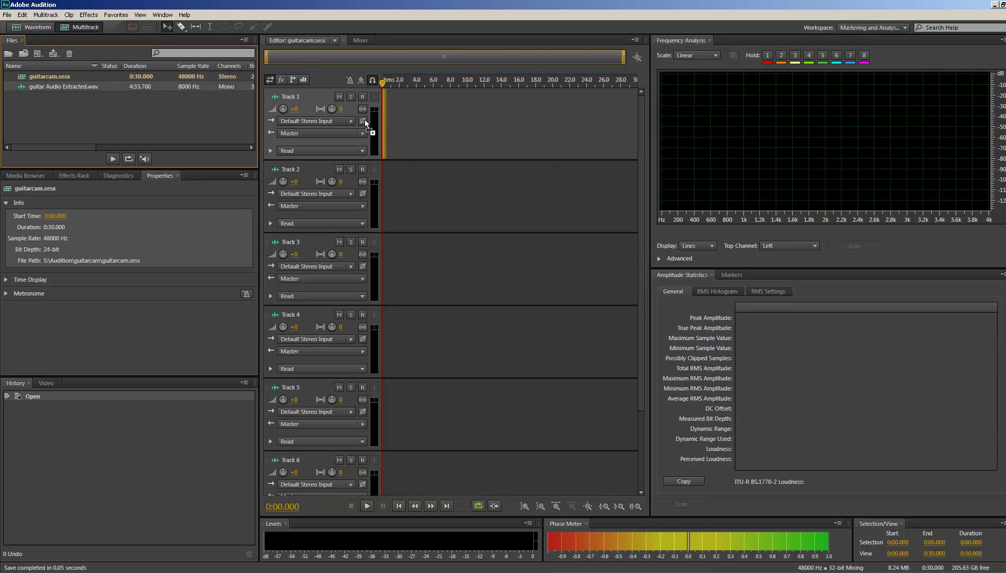
left_click_drag(364, 120, 366, 122)
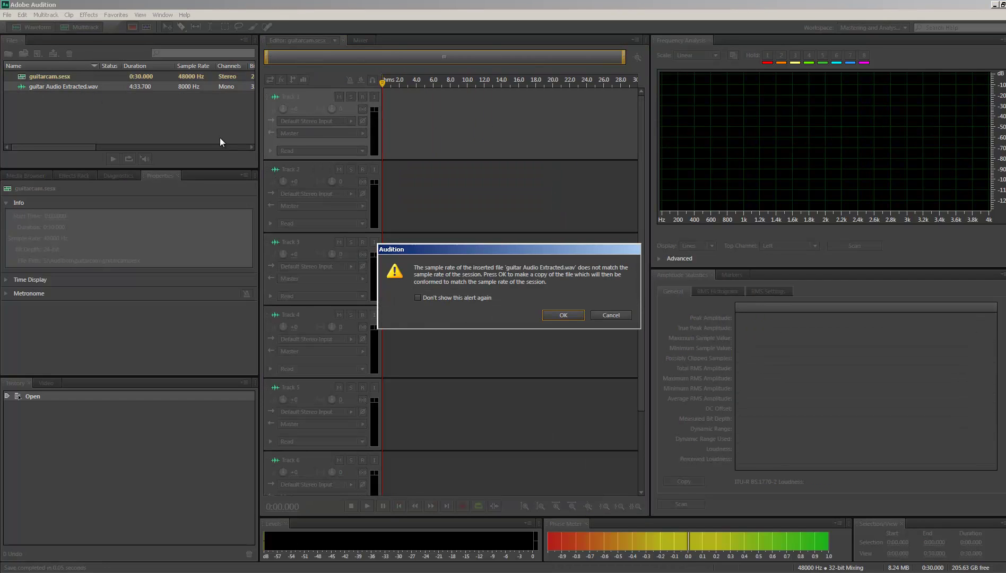
left_click(563, 315)
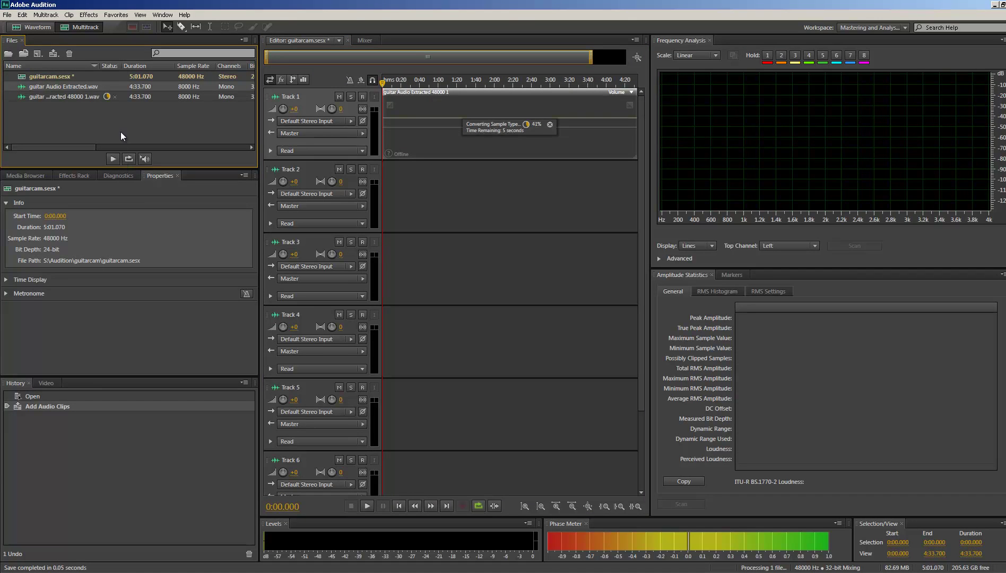
left_click_drag(57, 97, 351, 259)
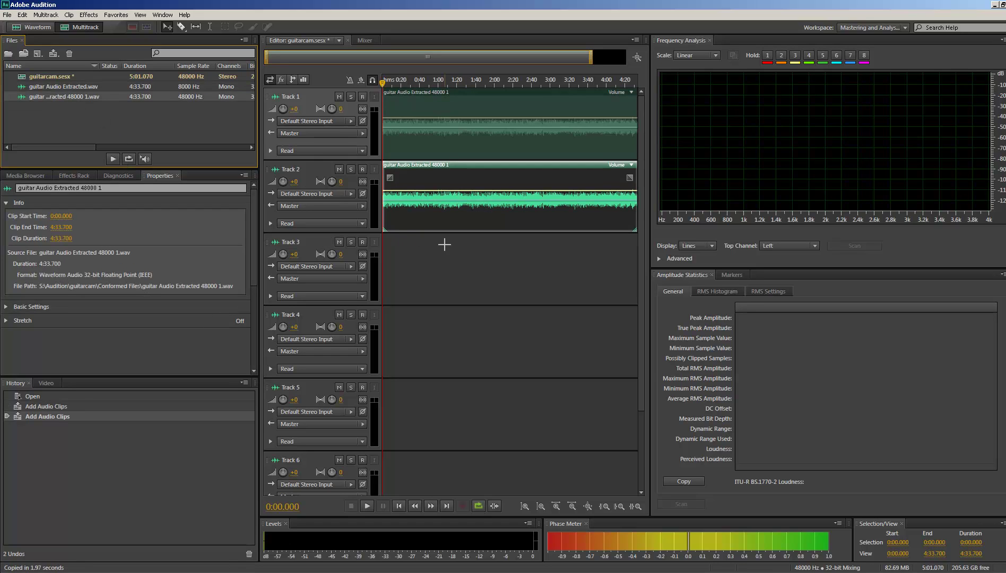
left_click(436, 259)
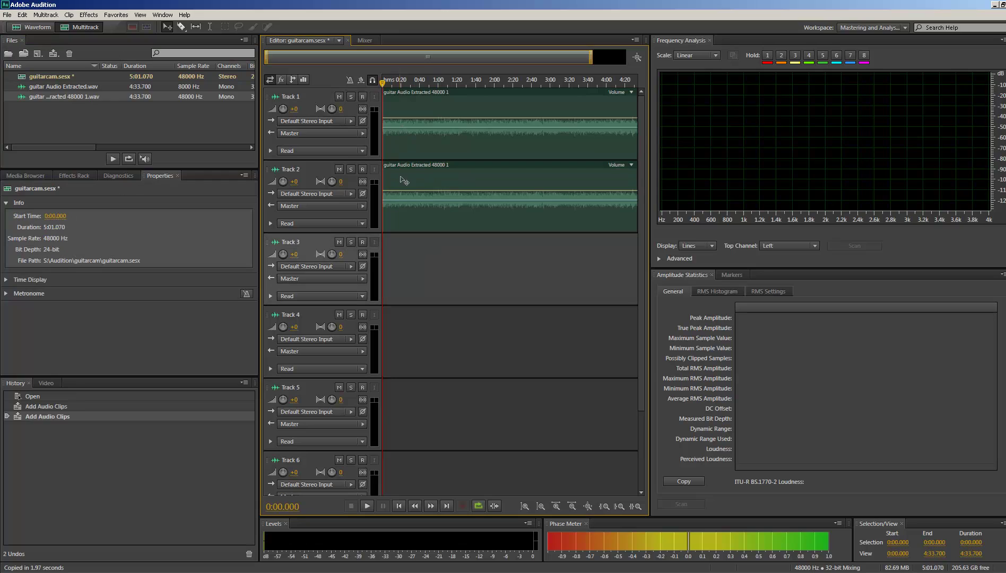
Step: Play the session and adjust the stereo panning to R92.5 for Track 1 and L91.5 for Track 2
left_click(331, 184)
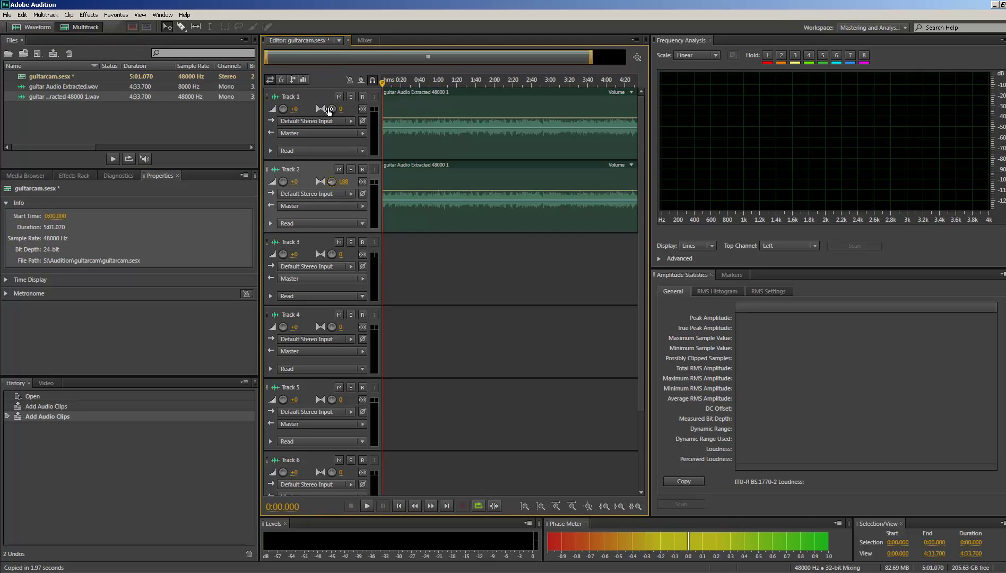
left_click_drag(329, 110, 345, 4)
key("space")
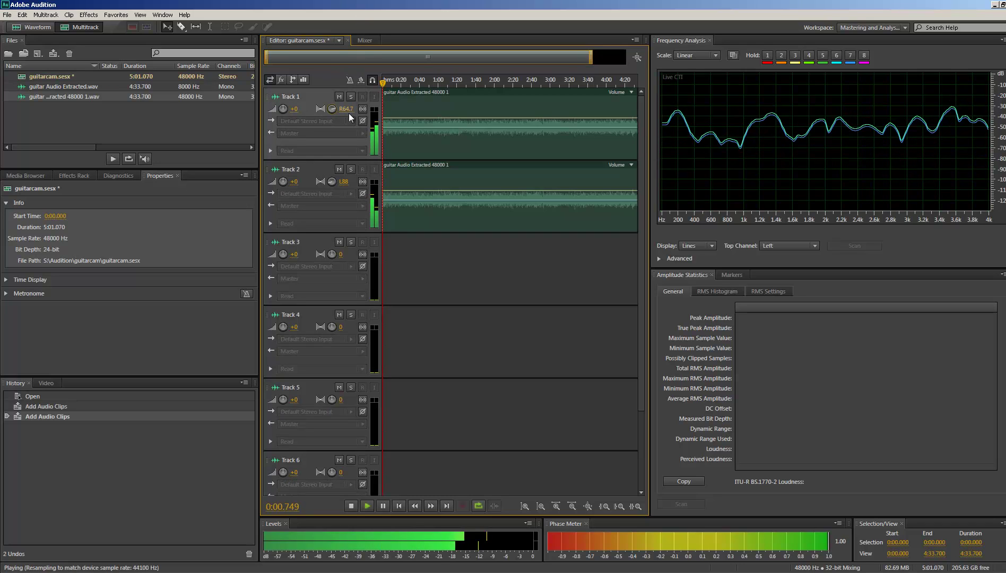
left_click_drag(333, 112, 342, 22)
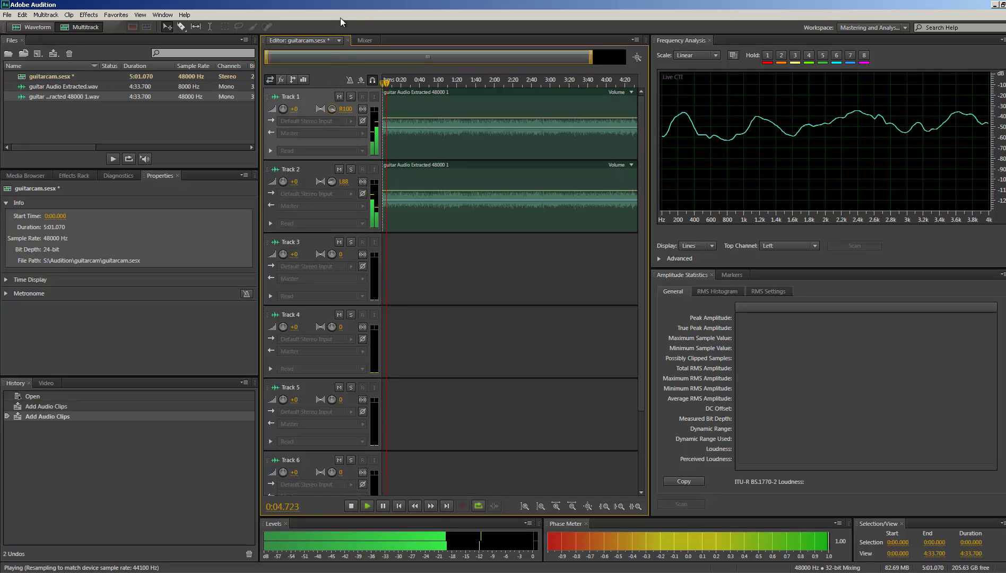
left_click_drag(329, 190, 331, 198)
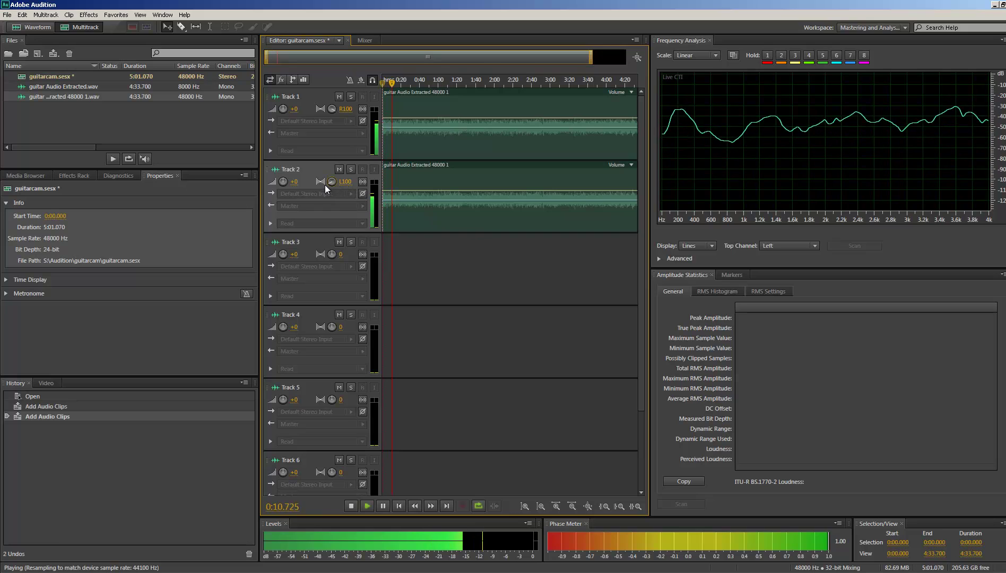
left_click_drag(331, 184, 326, 165)
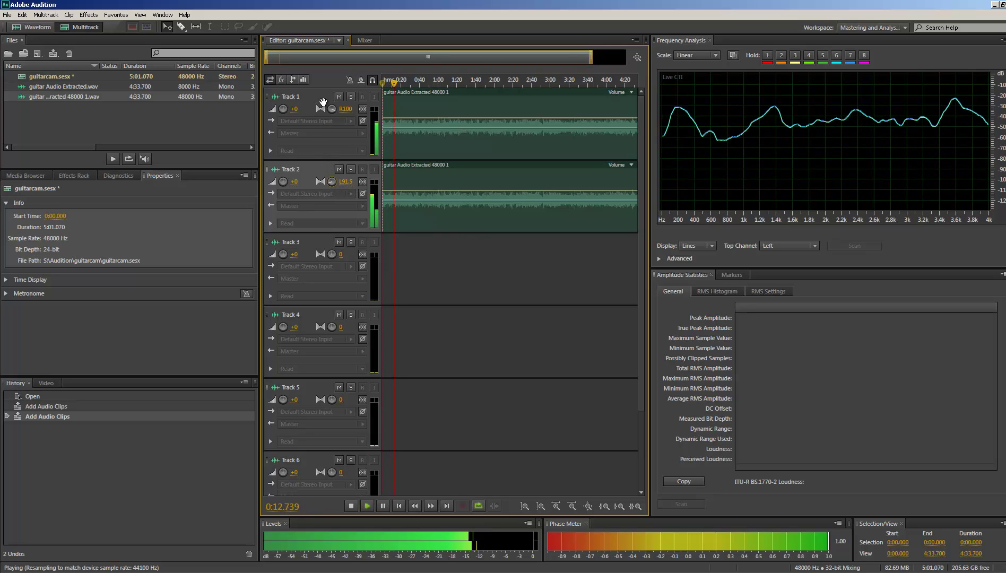
left_click_drag(330, 110, 330, 128)
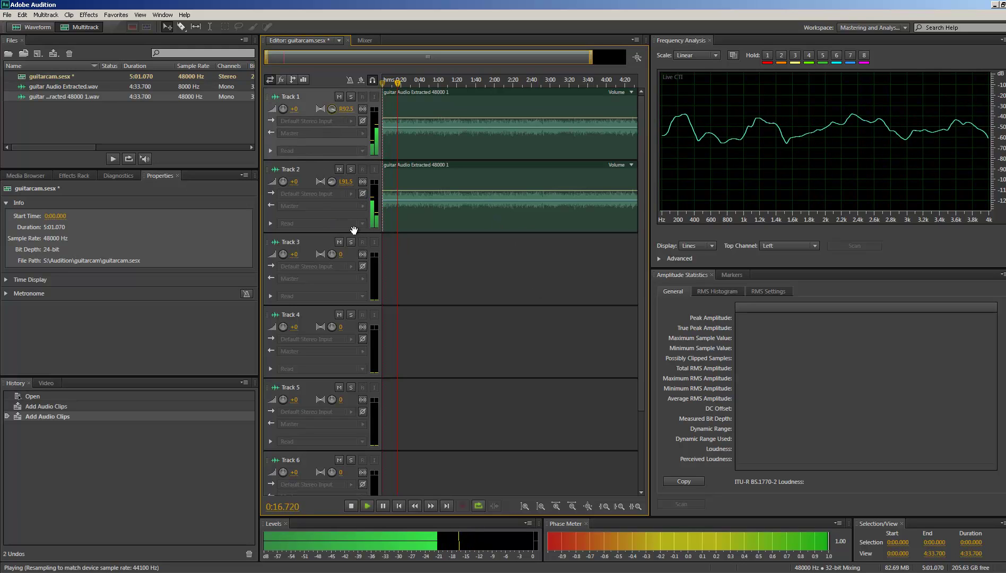
Step: Increase the heights of Track 2 and Track 1 in the guitarcam session and stop playback
left_click(354, 229)
left_click_drag(353, 232, 353, 266)
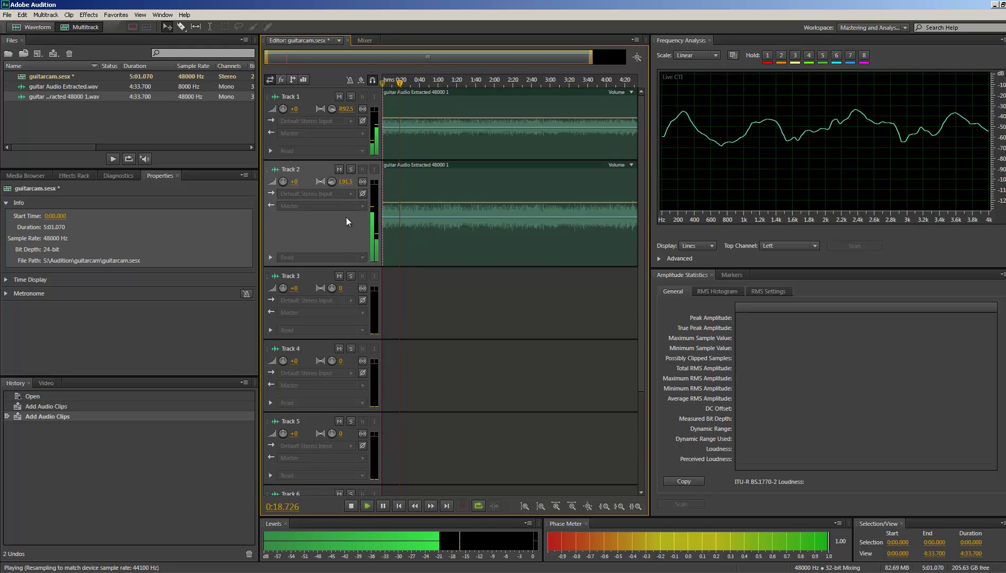
left_click_drag(354, 159, 341, 225)
key("space")
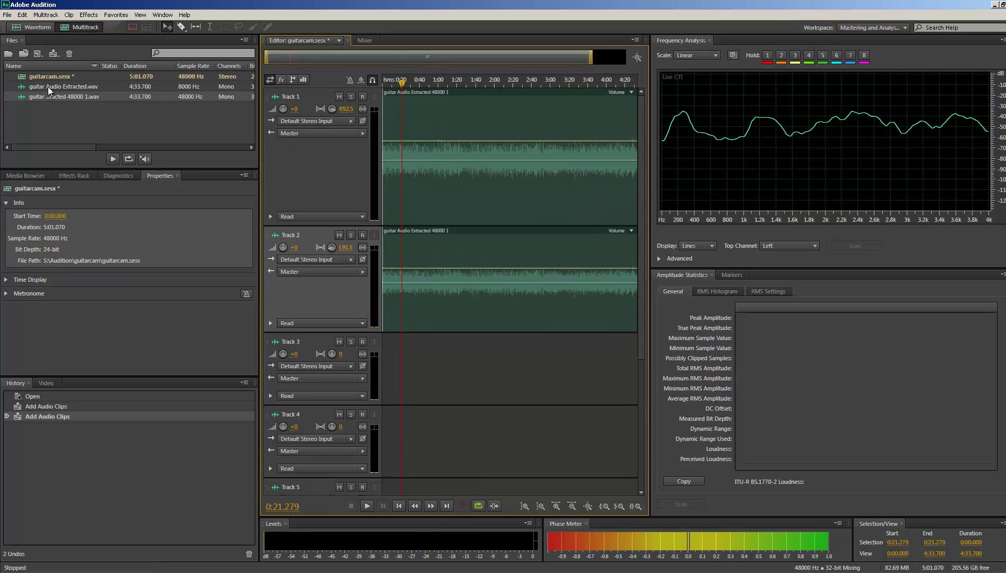
Step: Open guitar Audio Extracted.wav in the waveform editor and examine its spectral pitch display, especially around 1 kHz to 1.7 kHz
double_click(47, 86)
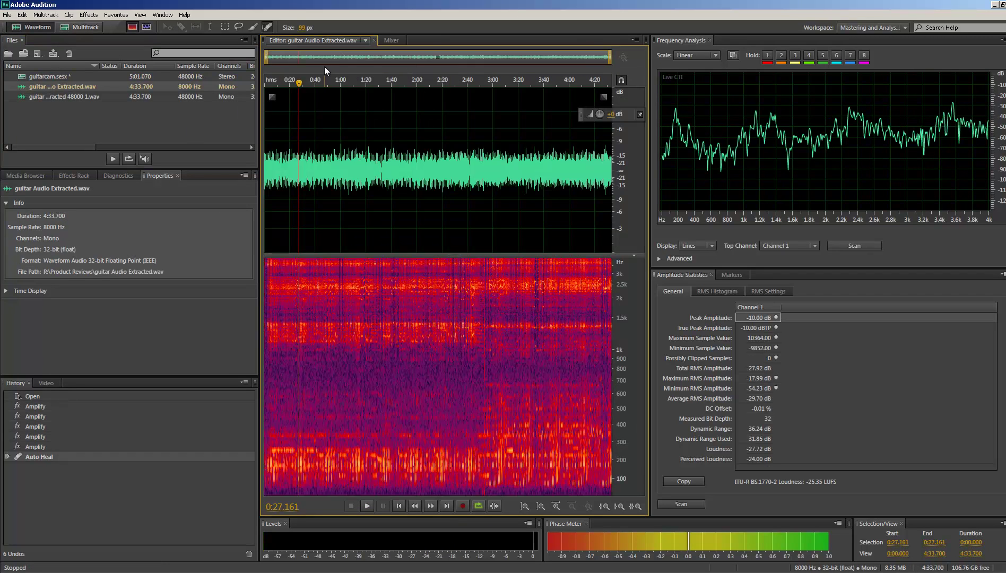
left_click(147, 27)
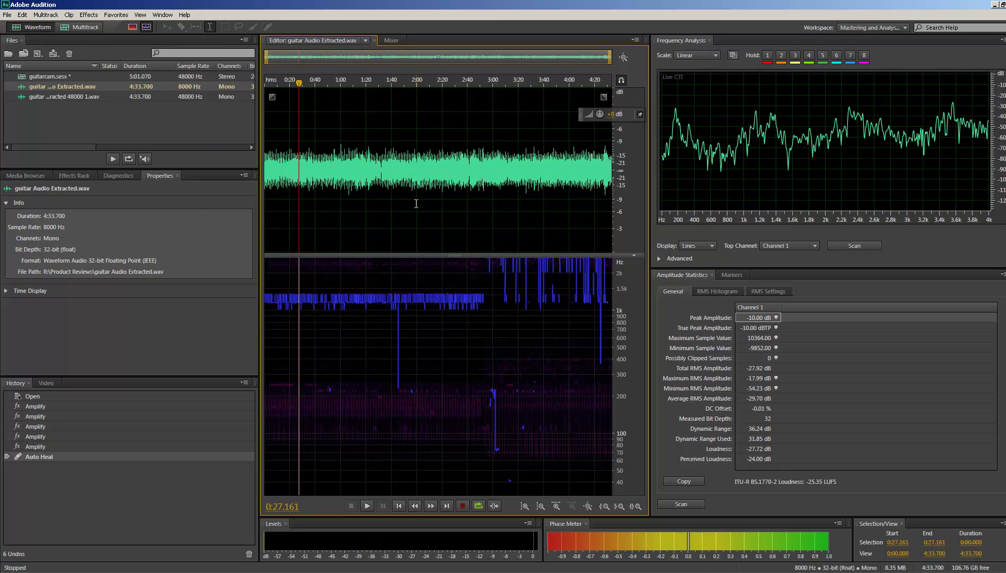
scroll(629, 325, "down", 2)
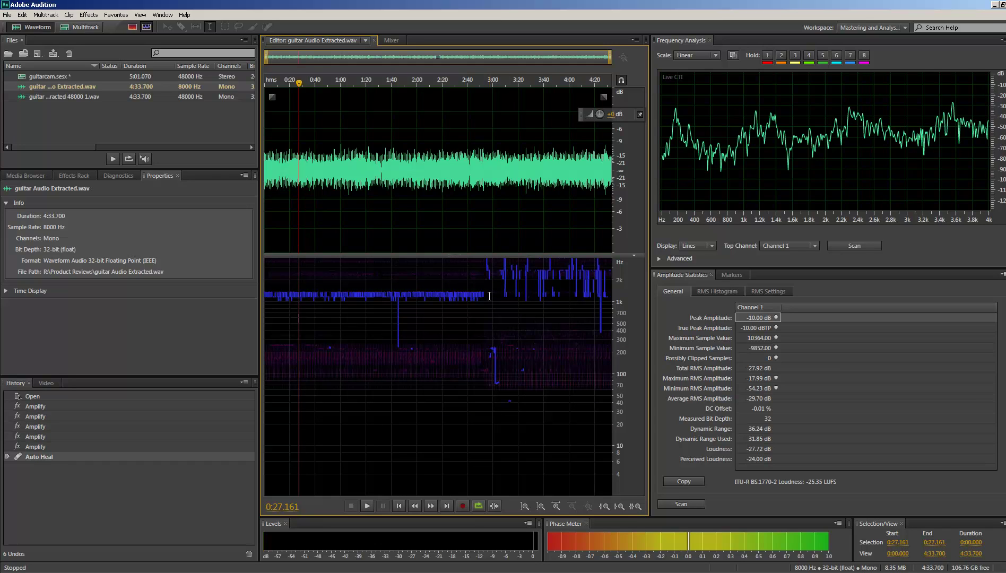
mouse_move(489, 296)
left_mouse_down()
mouse_move(292, 299)
mouse_move(486, 311)
left_mouse_up()
left_click(493, 312)
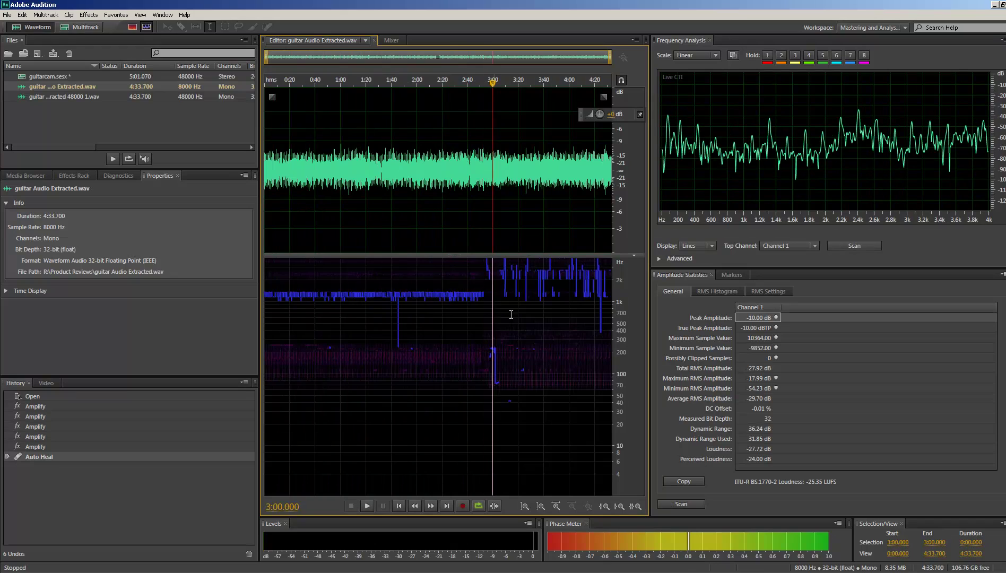
scroll(637, 304, "up", 3)
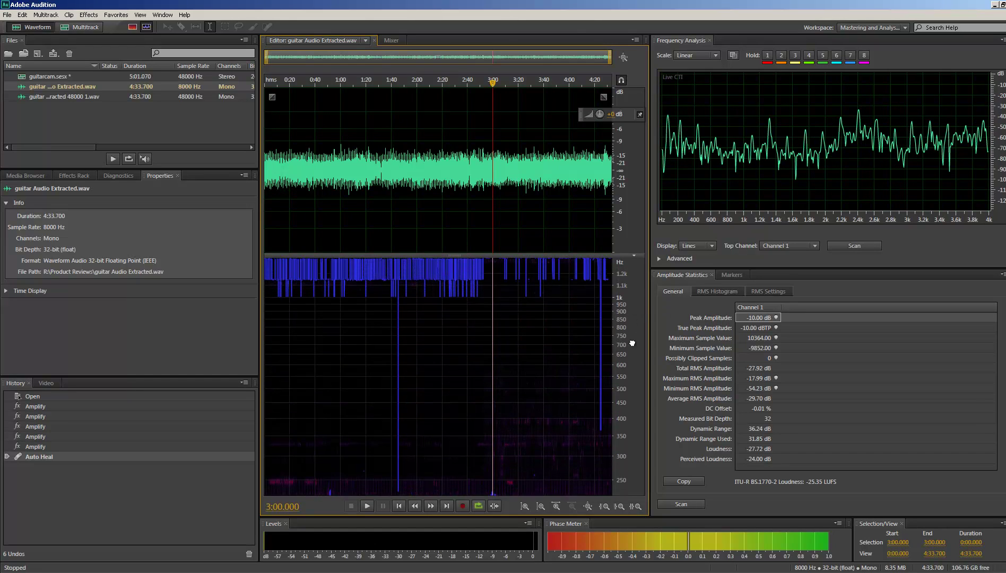
left_click_drag(625, 380, 629, 421)
scroll(624, 404, "up", 2)
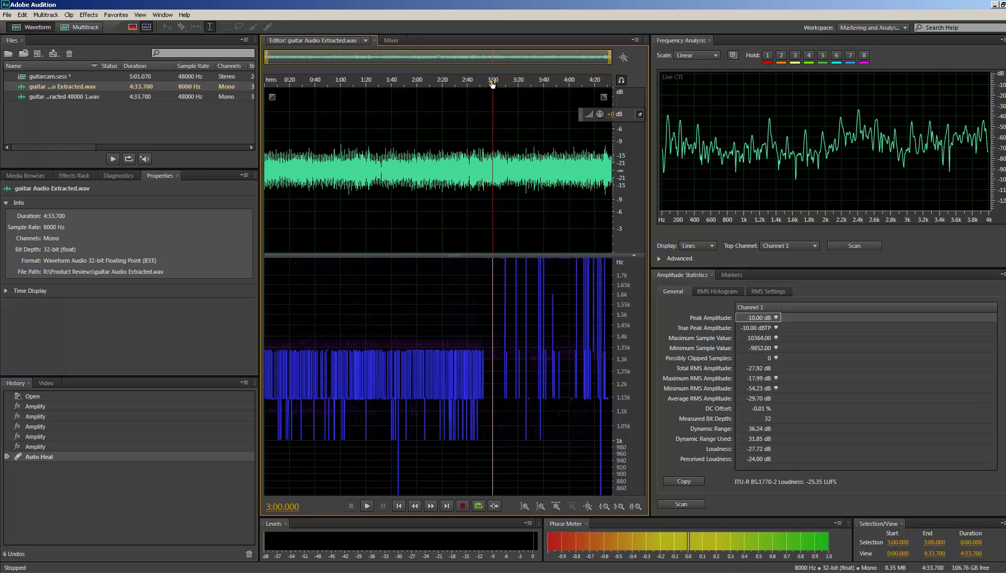
Step: Play the opening moments of guitar Audio Extracted.wav from its start, and stop
key("Home")
key("space")
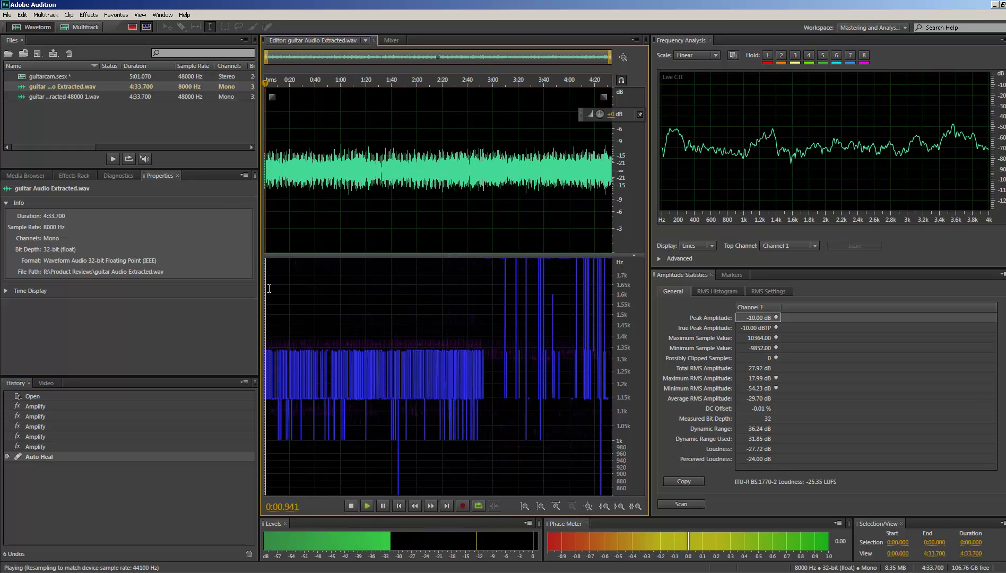
key("space")
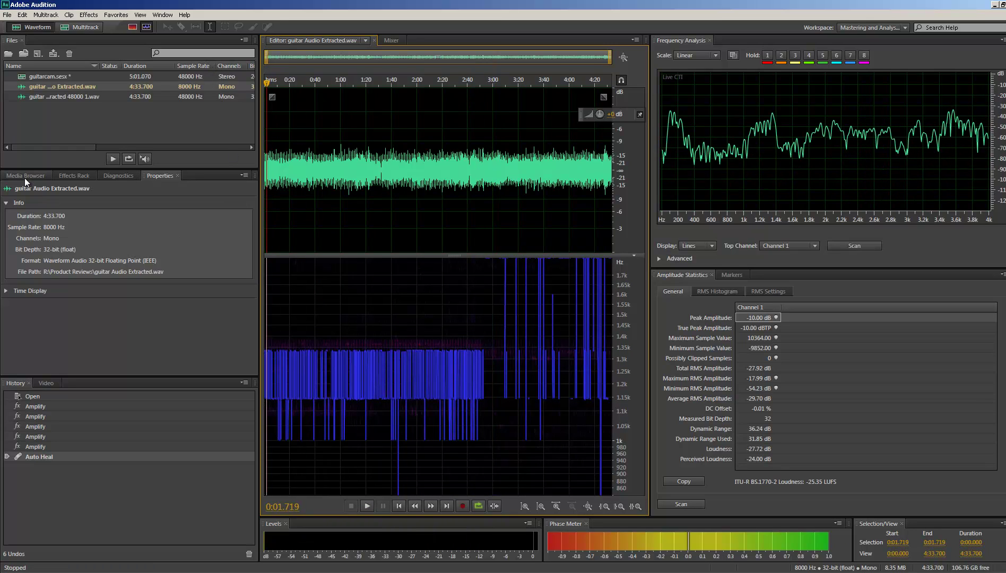
Step: Add a Parametric Equalizer to effects rack slot 1, with only band 1 enabled and the range set to 30 dB
left_click(71, 177)
left_click(242, 213)
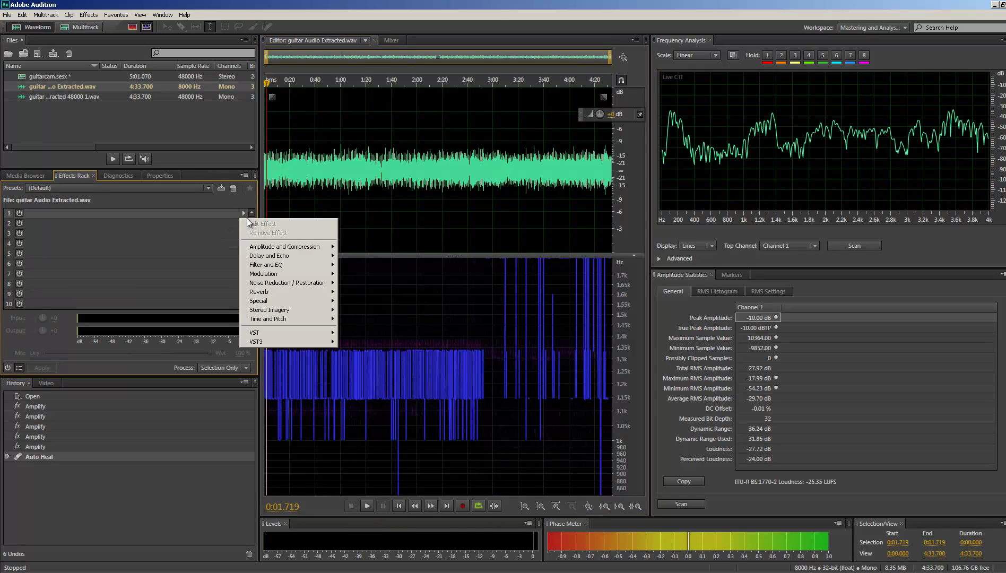
mouse_move(332, 268)
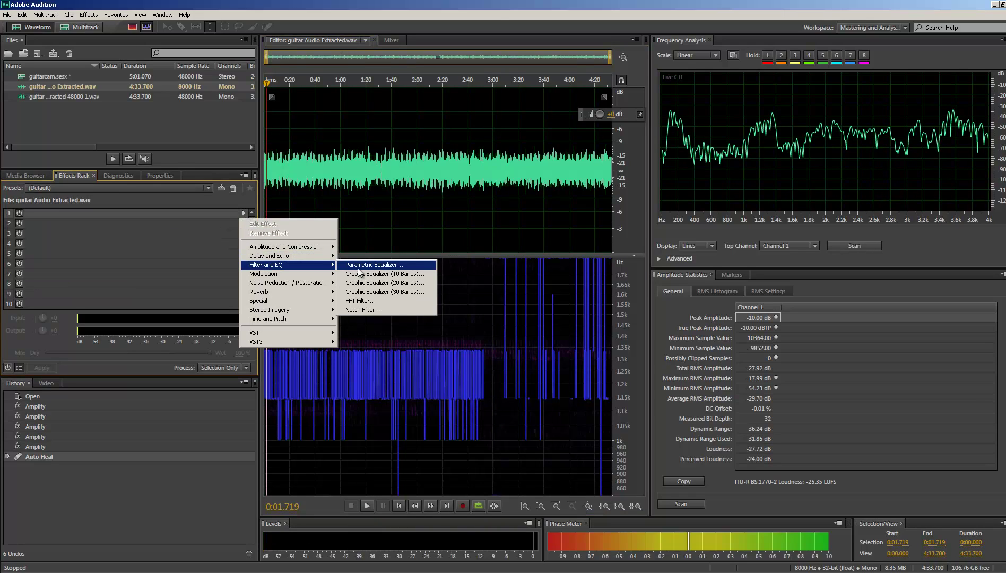
left_click(367, 265)
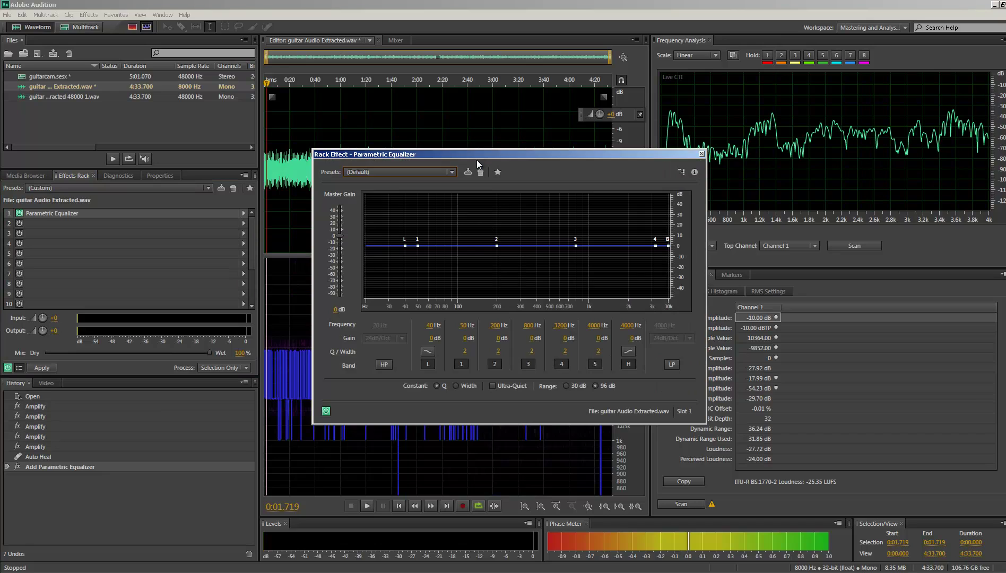
left_click_drag(477, 160, 725, 59)
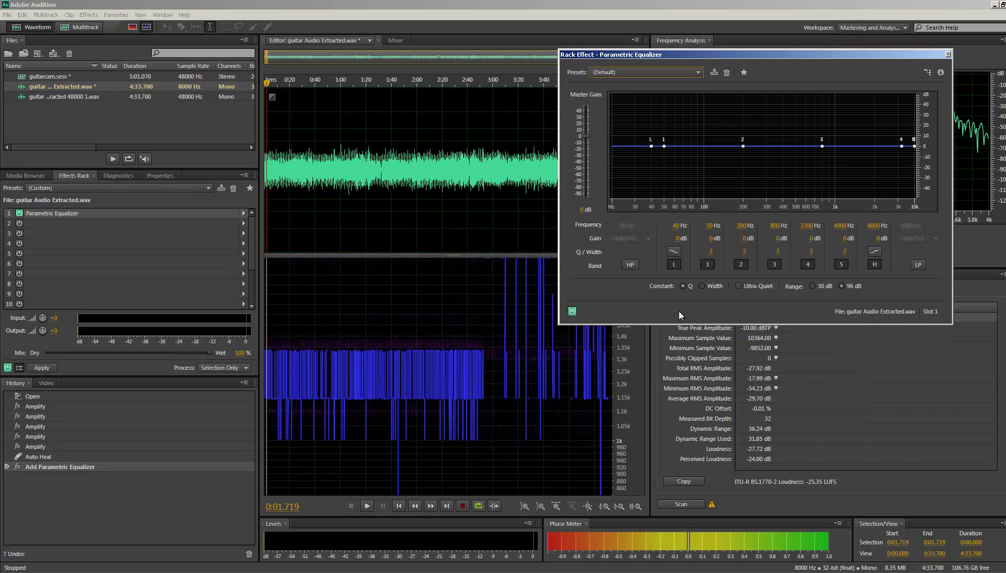
left_click(674, 264)
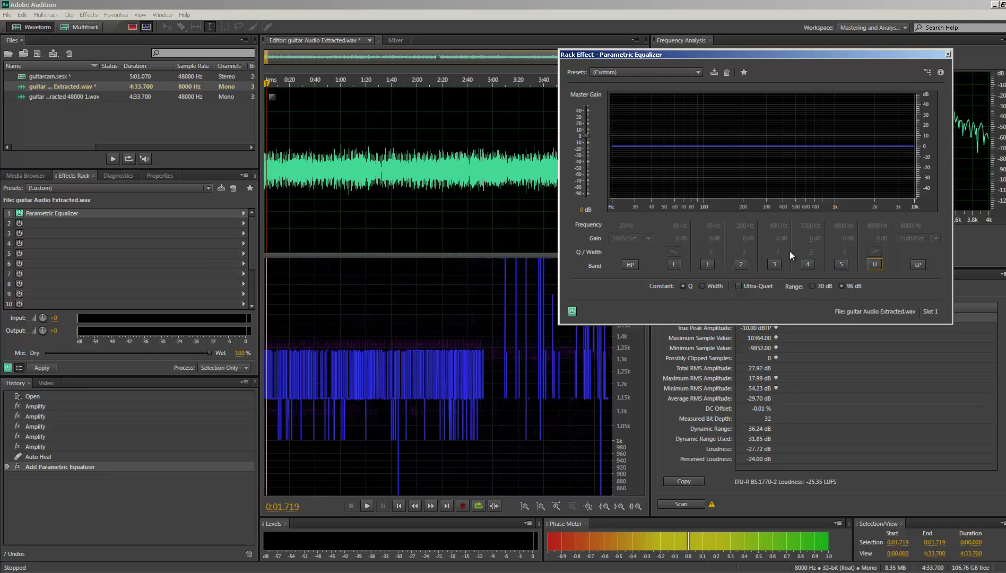
left_click(812, 287)
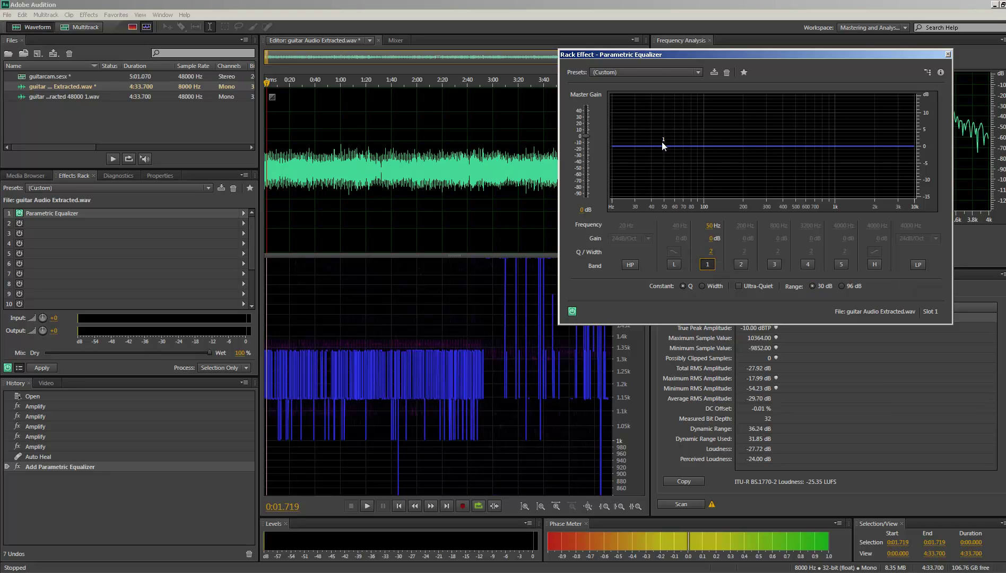
Step: Shape equalizer band 1 into a -3.8 dB cut at 1011 Hz with a Q of 5 while auditioning the file
left_click_drag(667, 146, 840, 151)
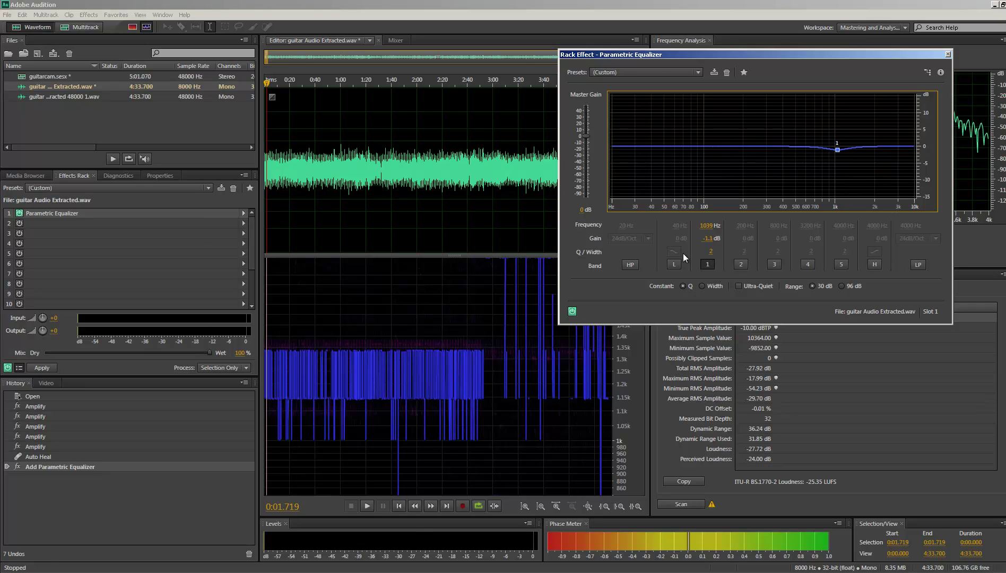
key("space")
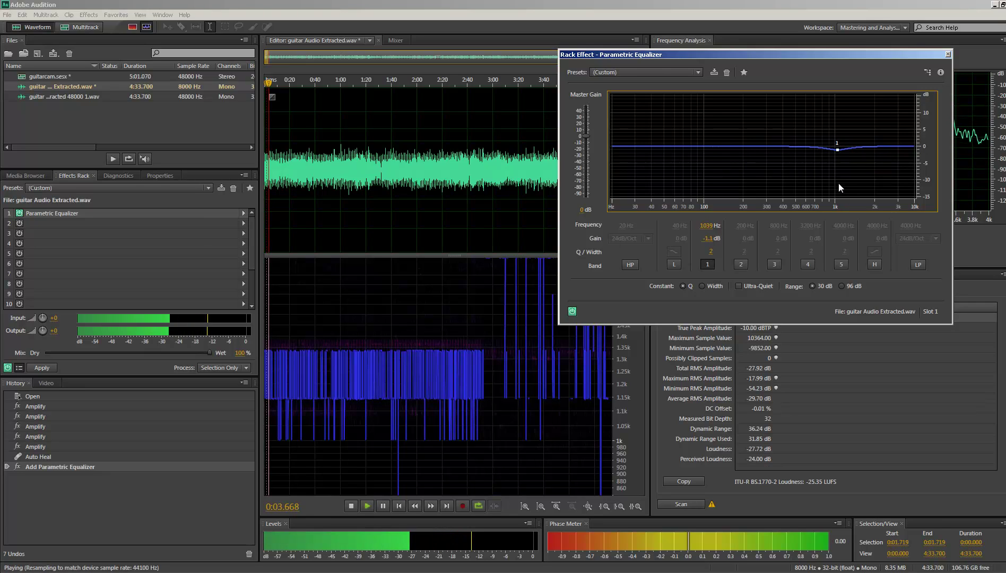
mouse_move(837, 150)
left_mouse_down()
mouse_move(838, 194)
mouse_move(842, 104)
mouse_move(837, 197)
mouse_move(836, 159)
left_mouse_up()
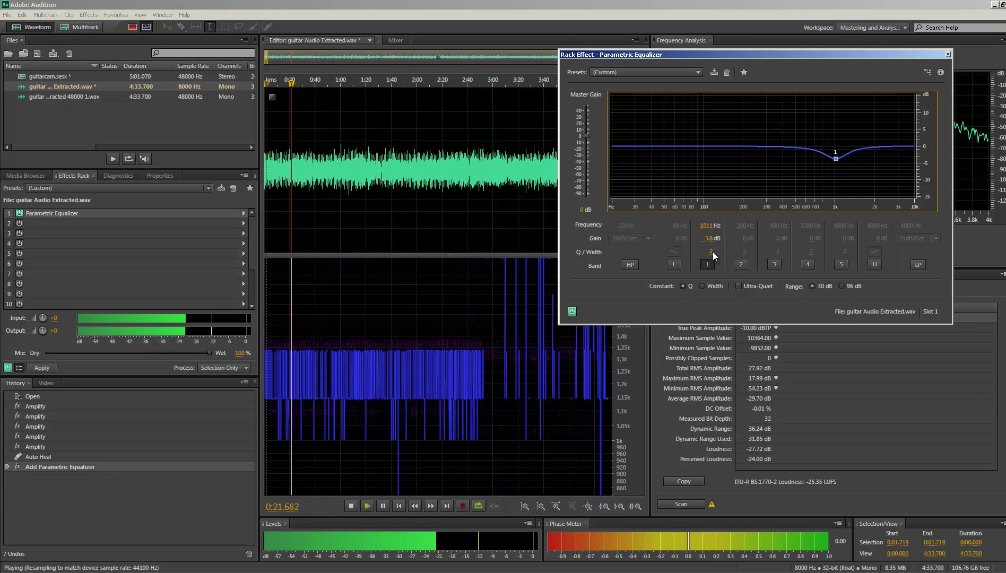
left_click_drag(713, 252, 727, 252)
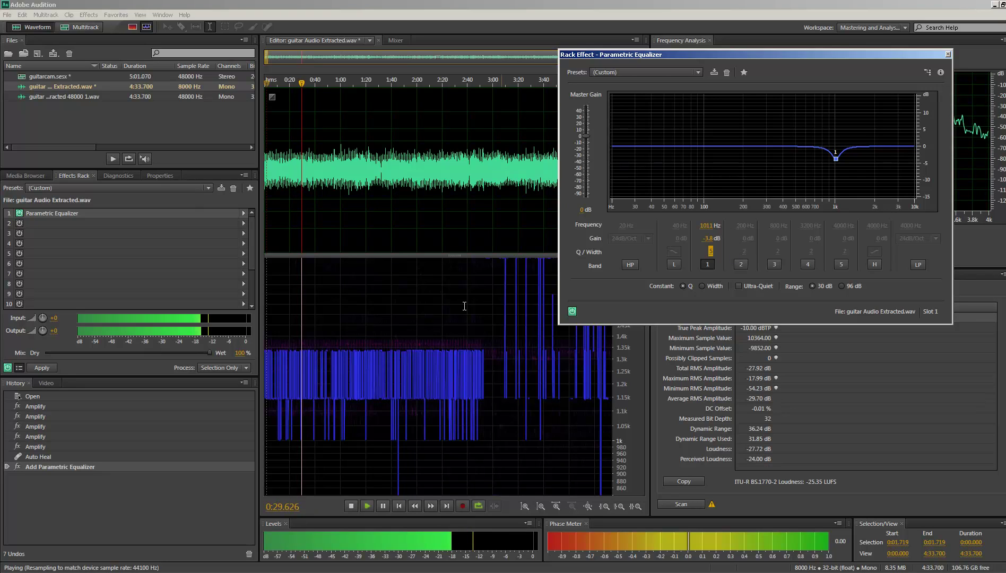
key("space")
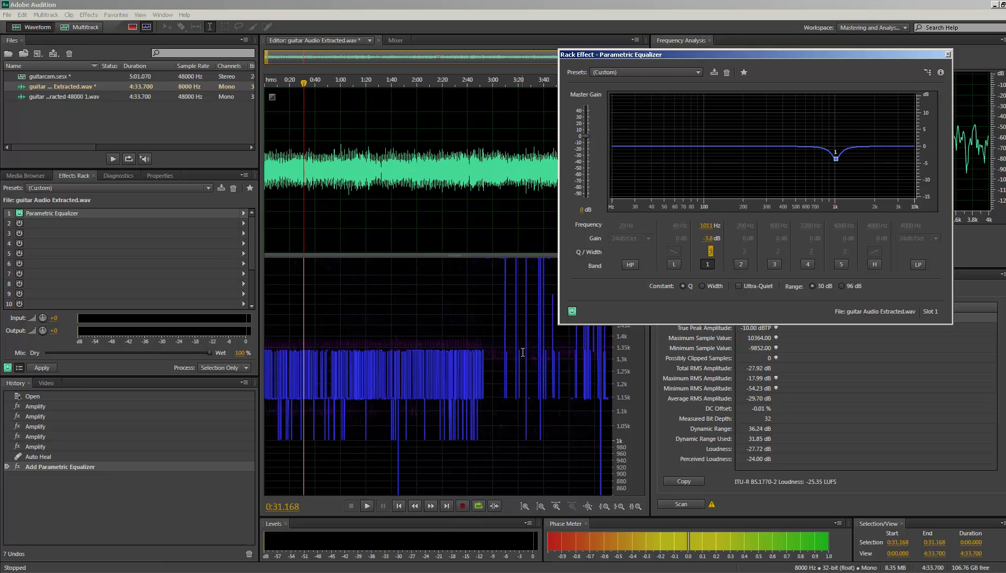
Step: Show the file's spectral frequency display and enlarge its range between about 1 kHz and 3 kHz, with the equalizer window moved clear
left_click(132, 27)
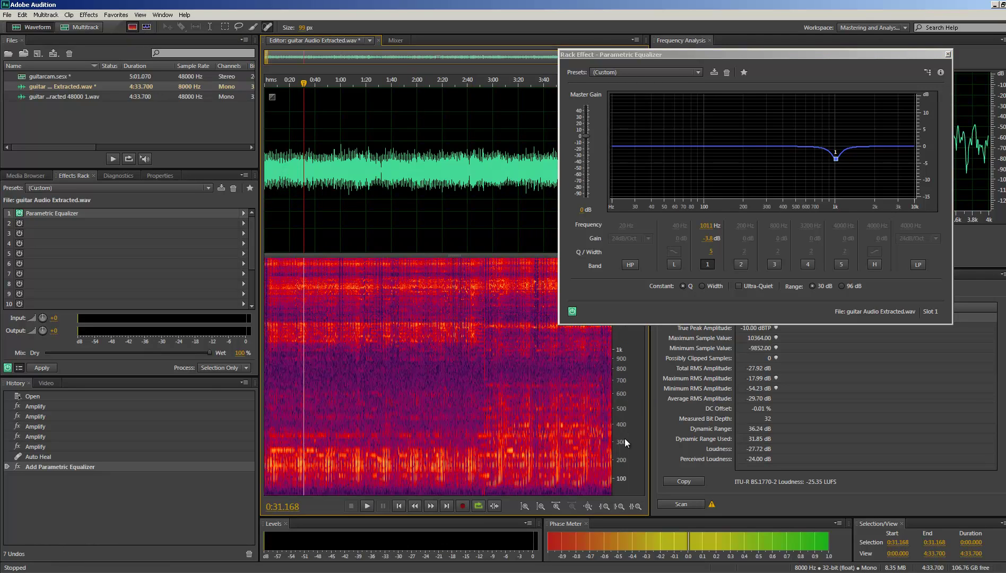
scroll(620, 410, "up", 3)
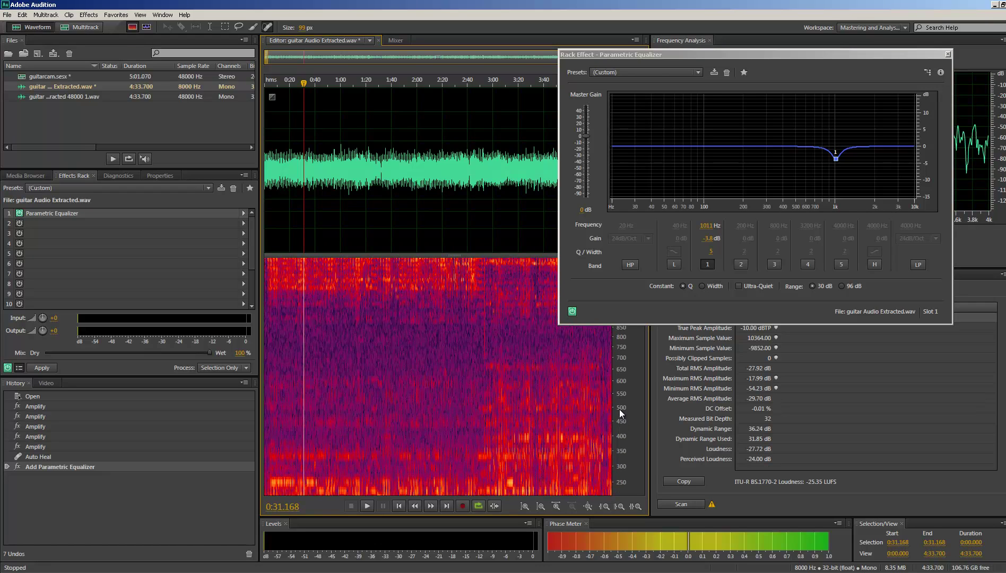
left_click_drag(619, 410, 618, 486)
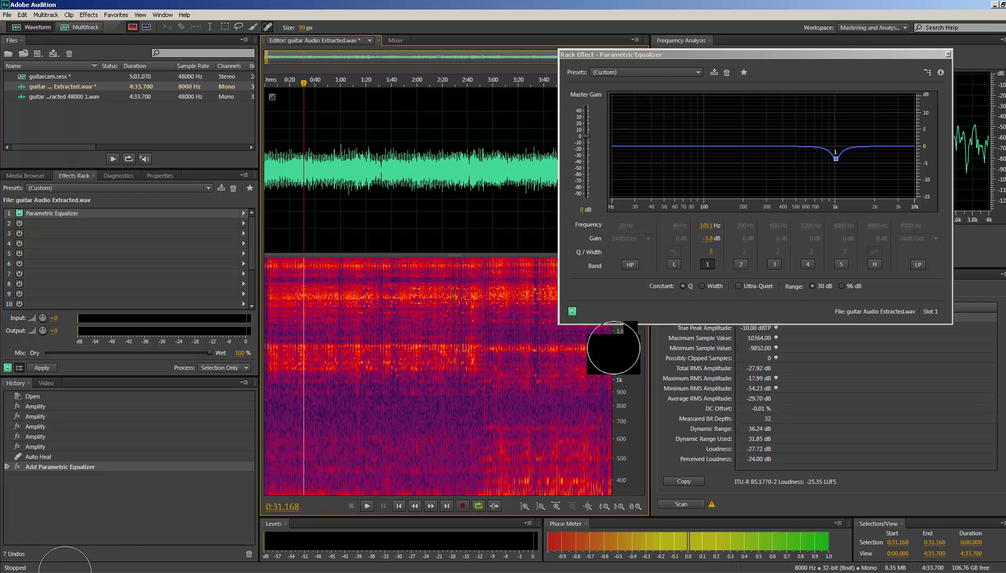
left_click_drag(701, 55, 720, 20)
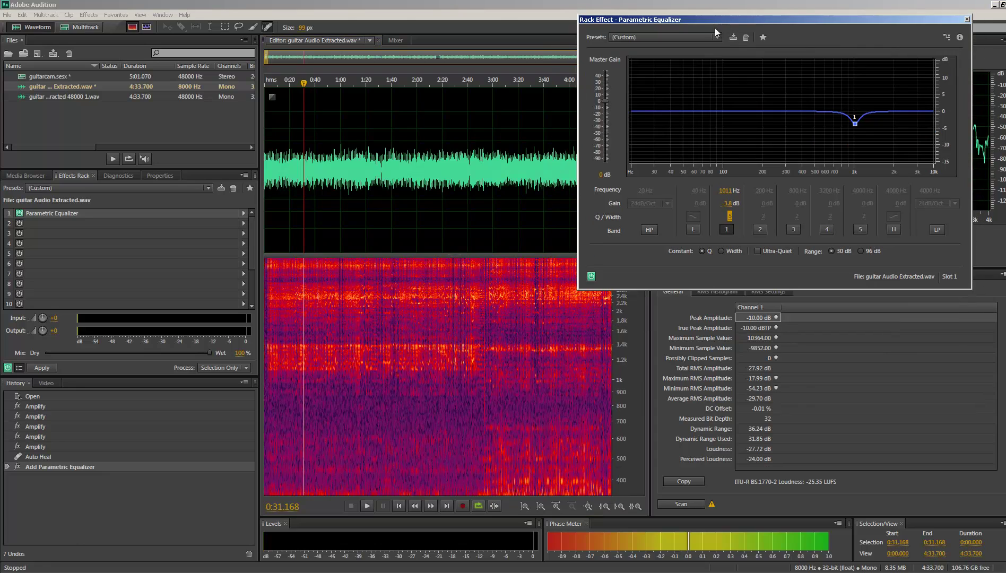
scroll(621, 378, "up", 2)
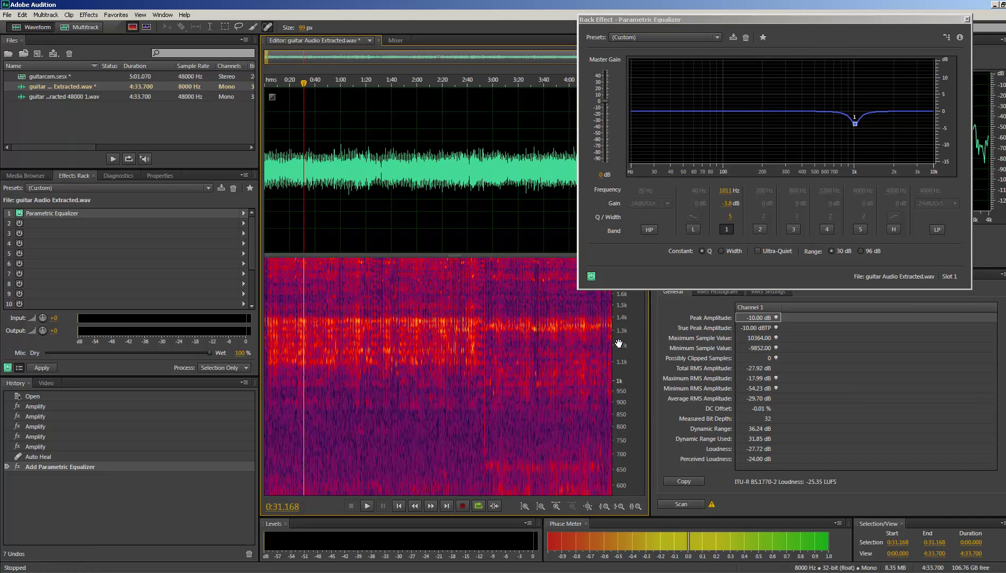
left_click_drag(632, 340, 628, 442)
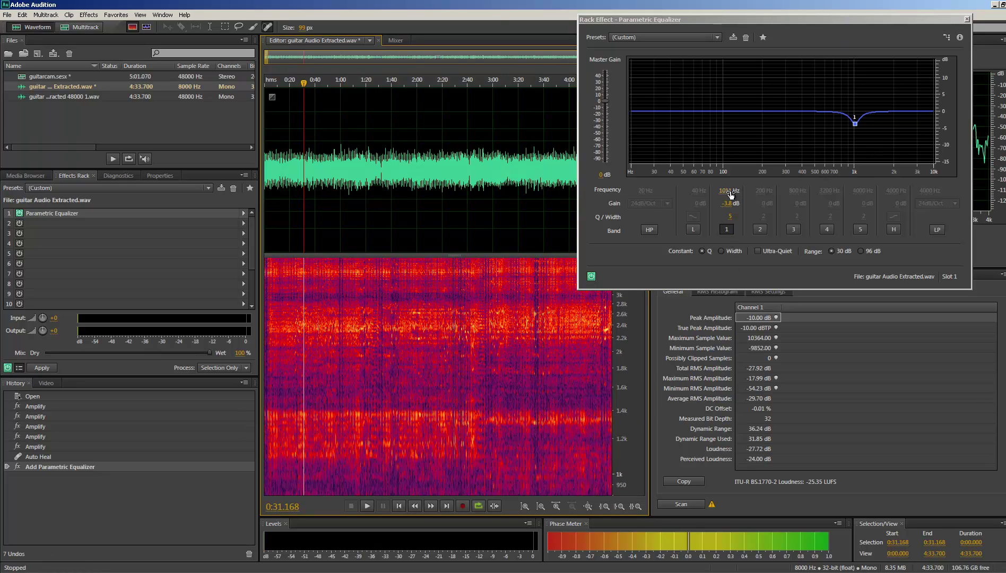
Step: Set equalizer band 1 to 1476 Hz and -6 dB while auditioning the change
left_click_drag(731, 192, 749, 197)
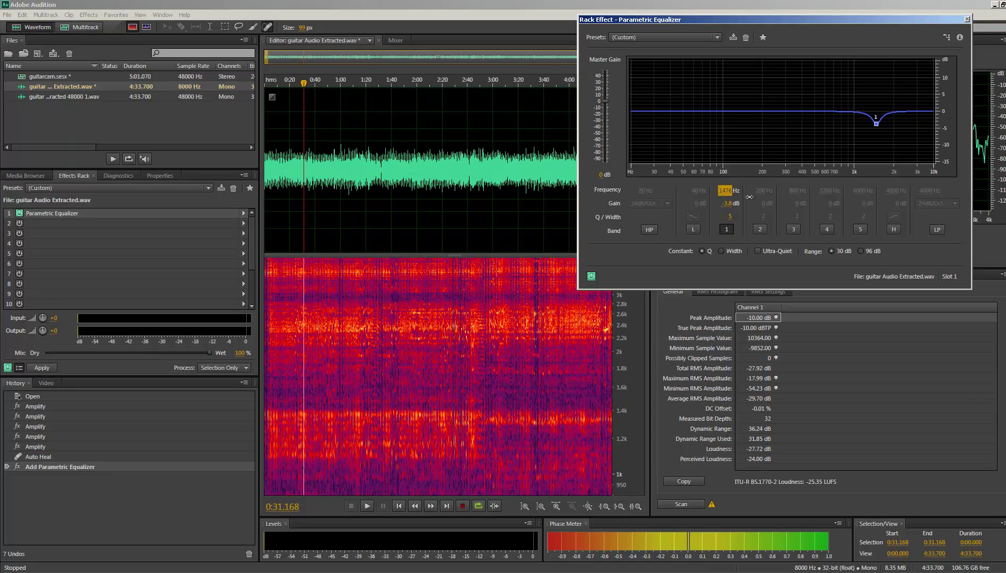
key("space")
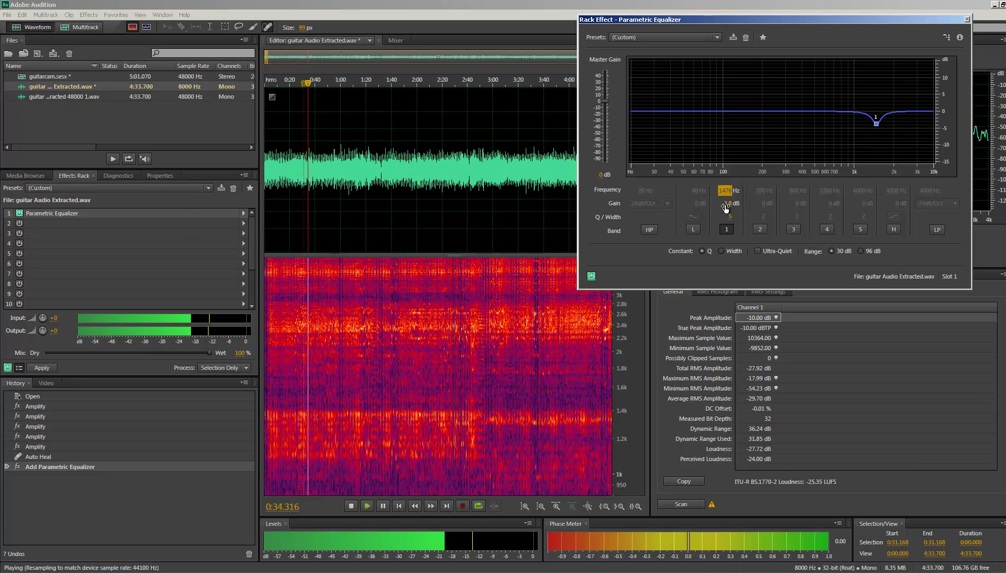
mouse_move(730, 207)
left_mouse_down()
mouse_move(815, 205)
mouse_move(682, 213)
mouse_move(732, 220)
left_mouse_up()
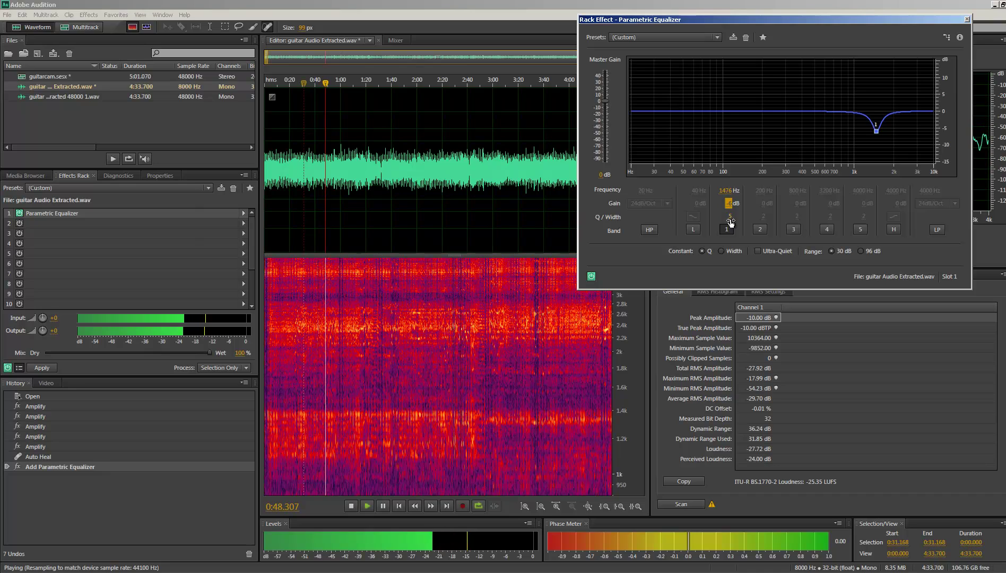
key("space")
Step: Enable the equalizer's high-pass filter and set its cutoff frequency to 28 Hz
left_click(655, 233)
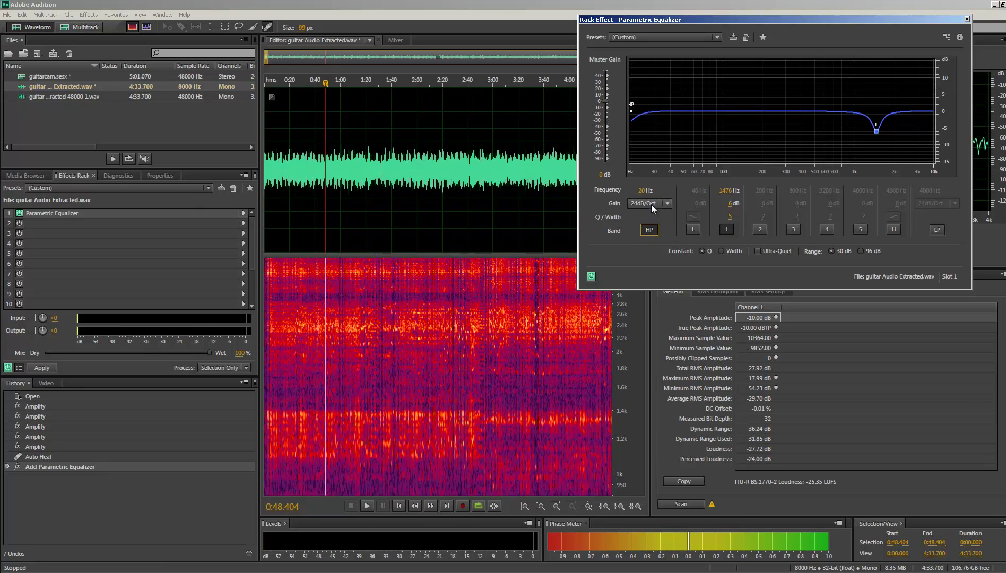
left_click_drag(644, 190, 658, 195)
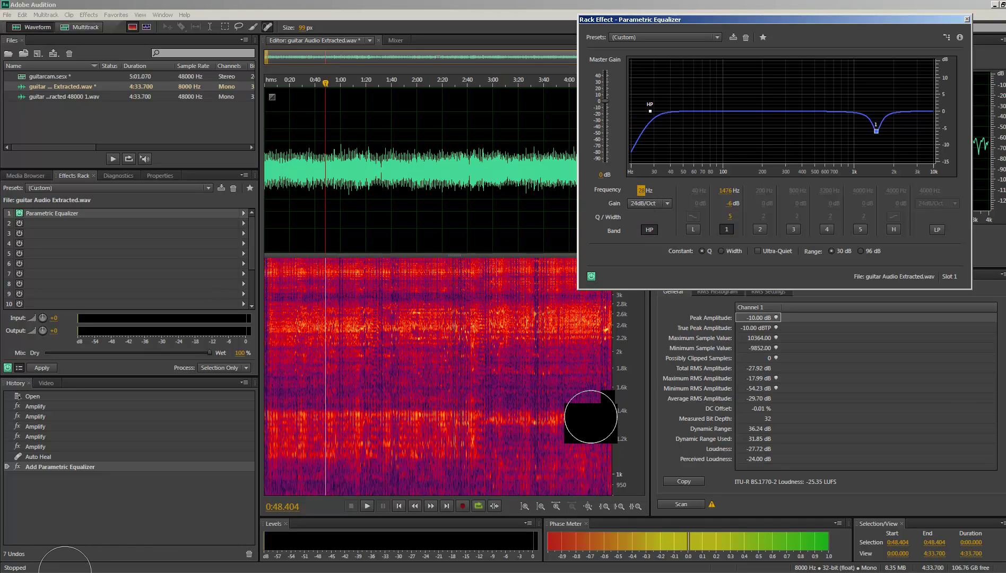
left_click(630, 425)
Step: Examine the low-frequency content below about 150 Hz in the spectral frequency display
scroll(630, 425, "down", 5)
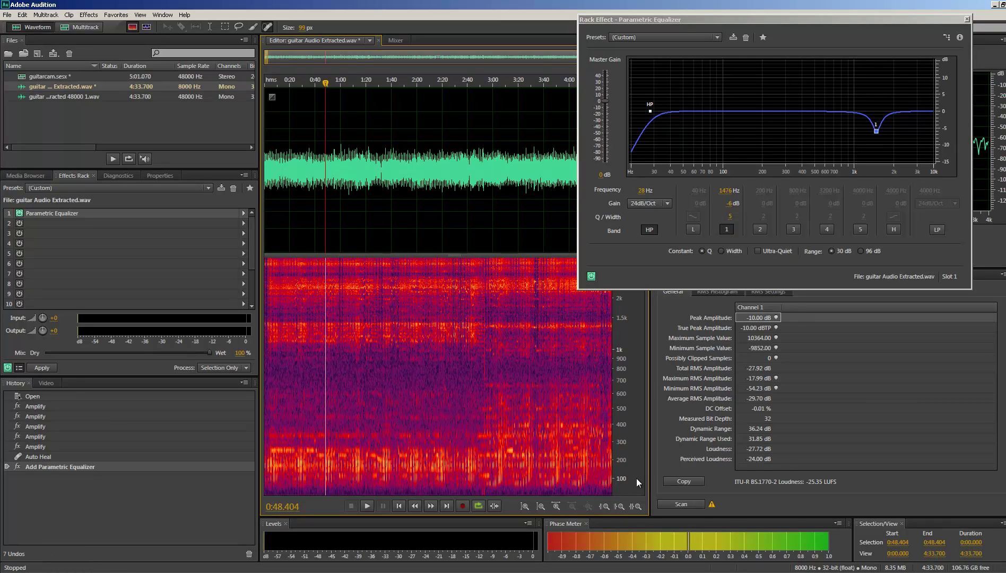
scroll(621, 480, "up", 4)
left_click_drag(618, 479, 629, 366)
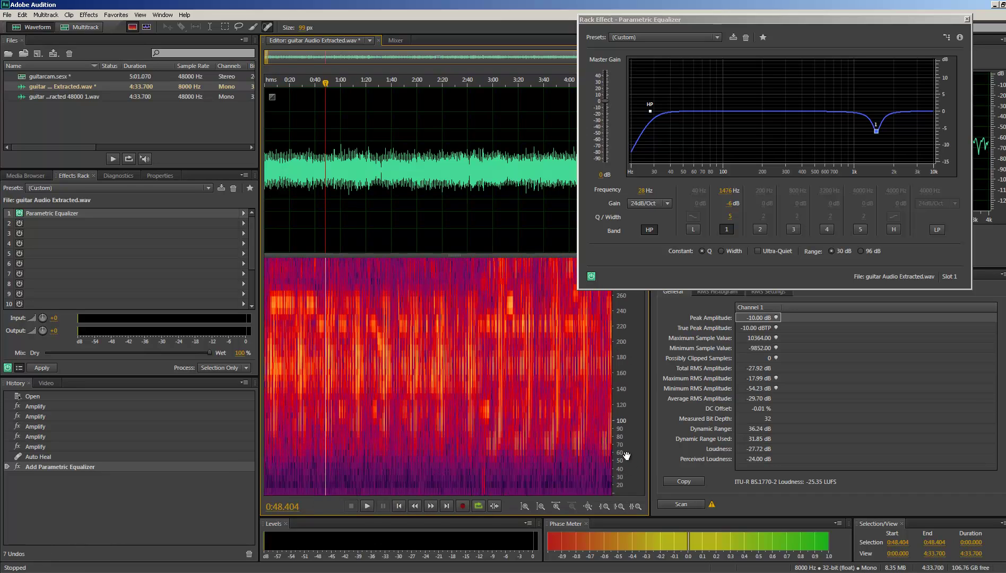
scroll(627, 456, "up", 2)
left_click_drag(625, 475, 622, 397)
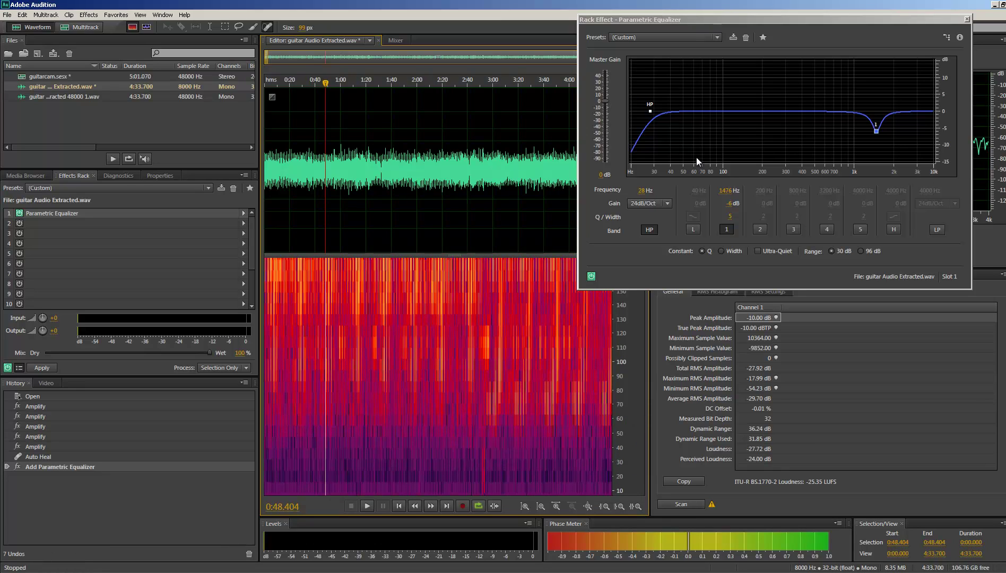
Step: Set the equalizer's high-pass filter slope to 30 dB/Oct and its cutoff frequency to 52 Hz
left_click(652, 205)
left_click(660, 260)
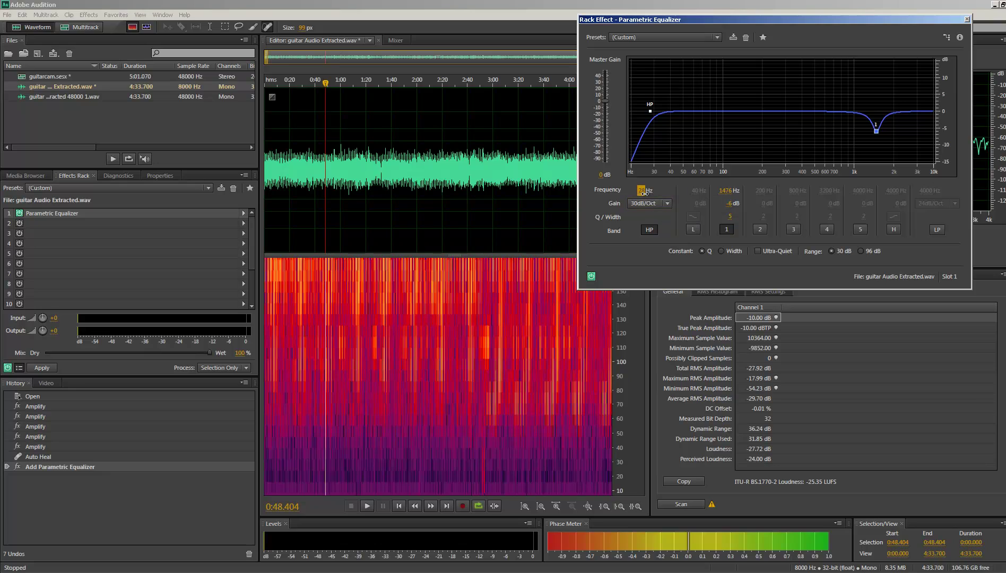
left_click_drag(644, 193, 673, 197)
Step: Play the audio and compare the sound with the high-pass filter switched off and on
key("space")
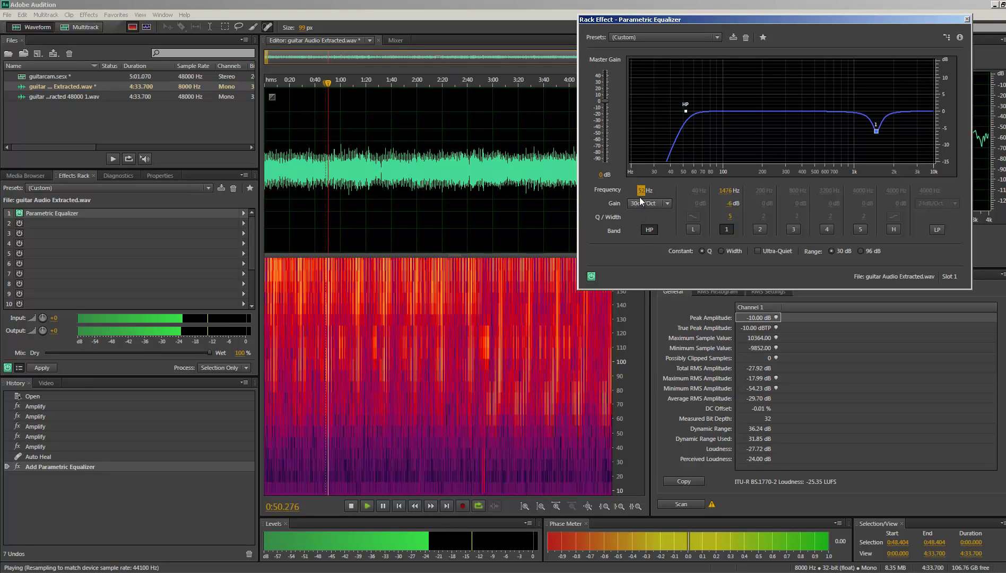
left_click(648, 231)
left_click(649, 232)
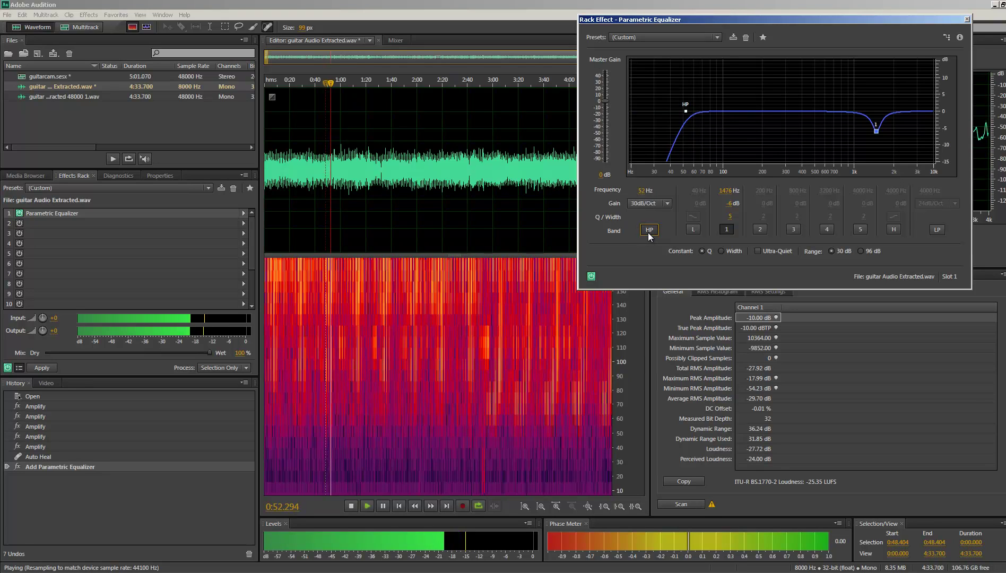
left_click(648, 231)
left_click(648, 232)
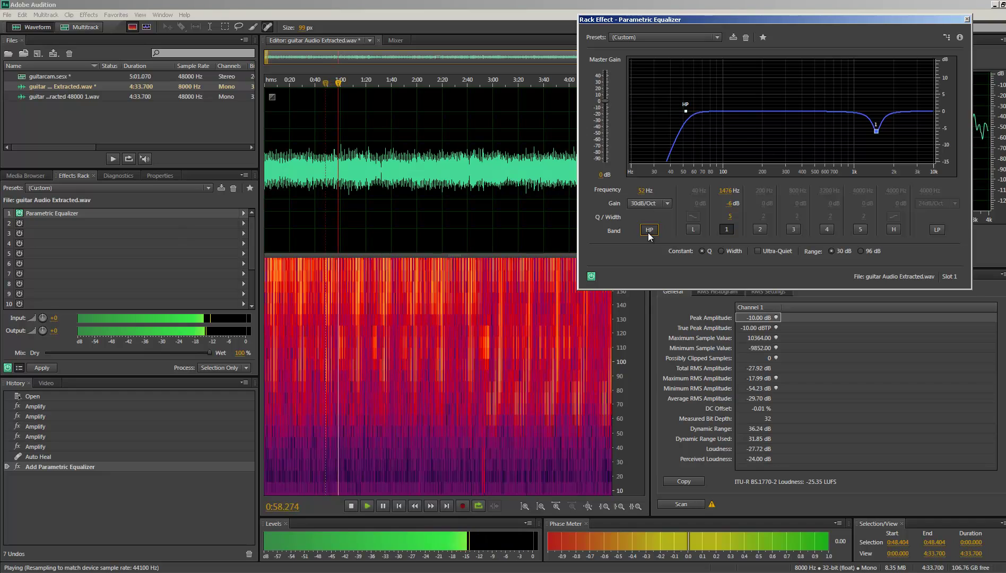
key("space")
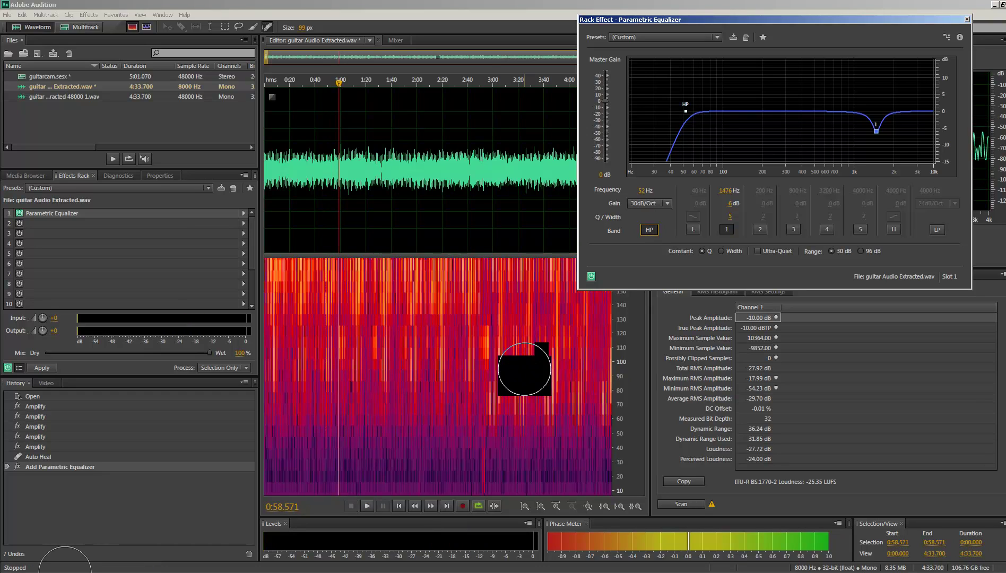
Step: Restore the spectral display's wider frequency range and move the equalizer window clear of the Frequency Analysis graph
scroll(628, 379, "down", 5)
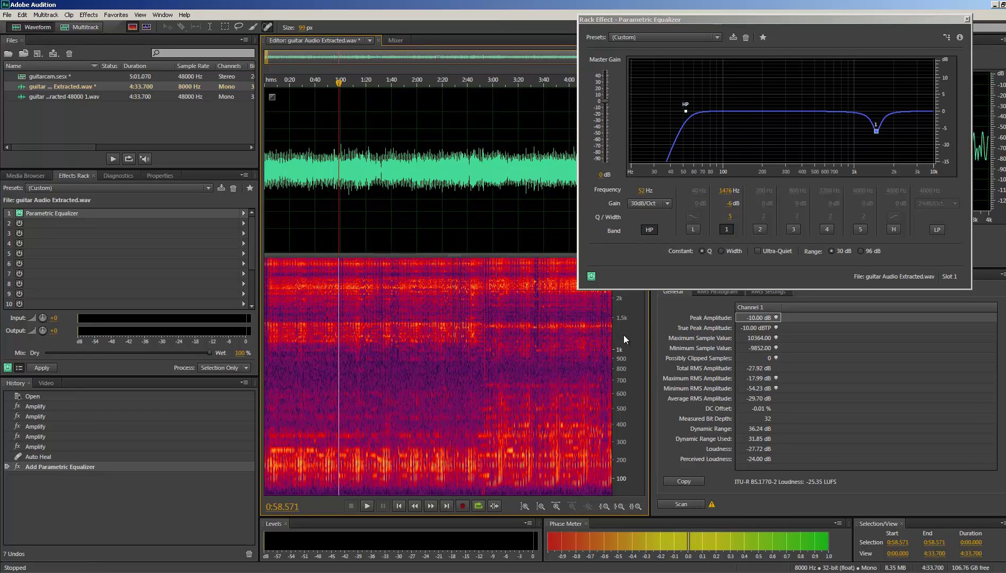
left_click_drag(710, 19, 751, 15)
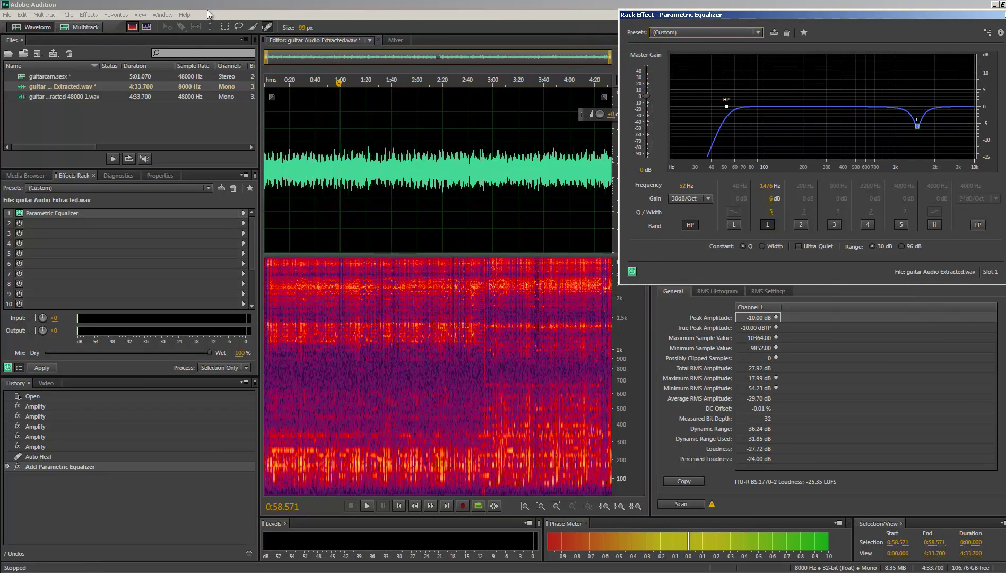
left_click(163, 15)
mouse_move(165, 26)
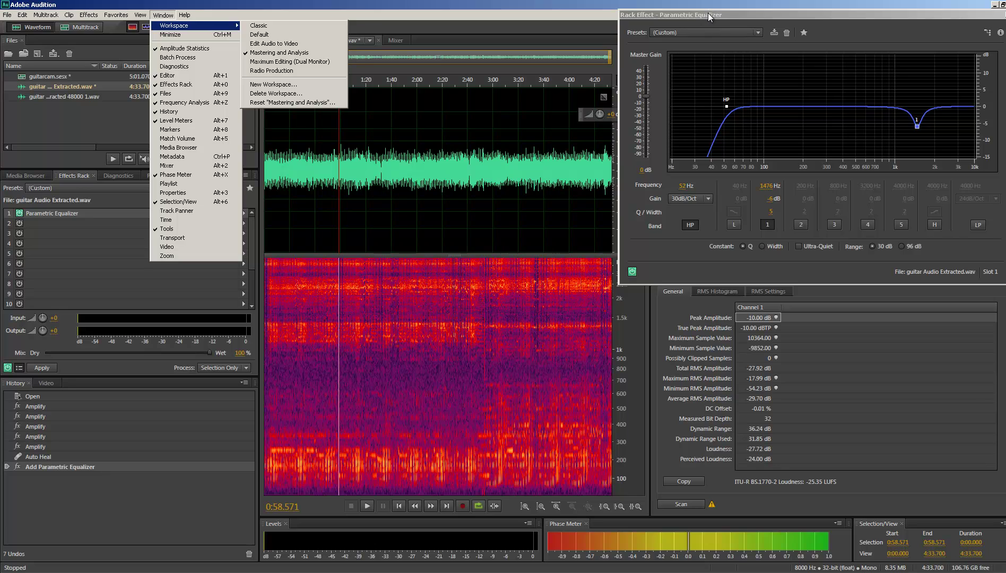
left_click_drag(709, 13, 731, 240)
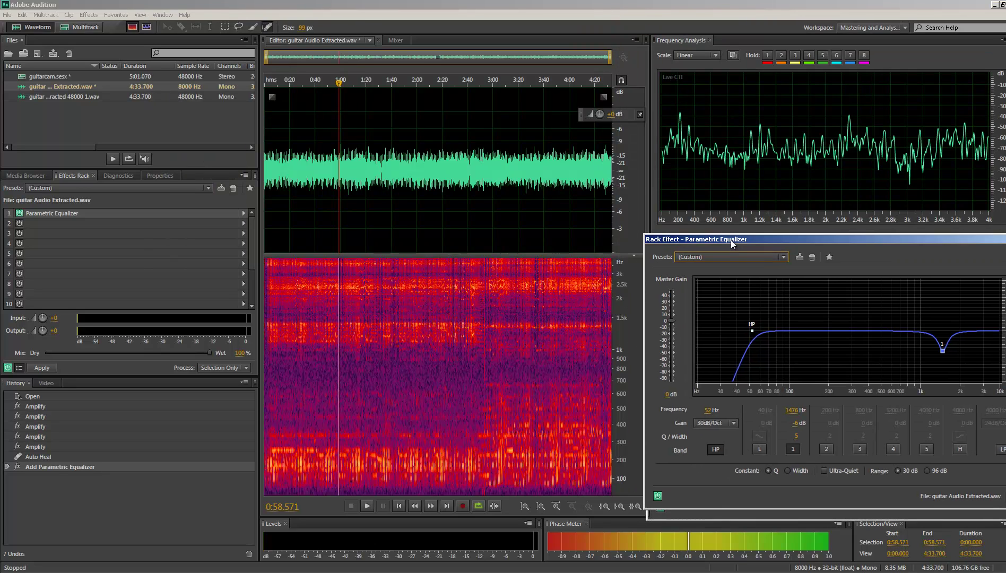
Step: Play the file from its start and compare the Frequency Analysis curve with the high-pass filter off and on
key("space")
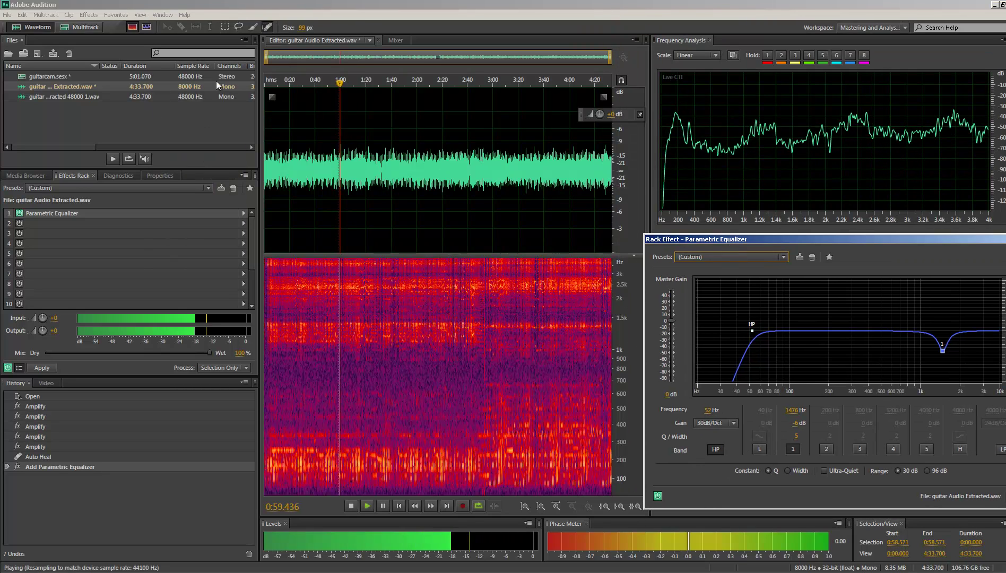
left_click(274, 83)
key("space")
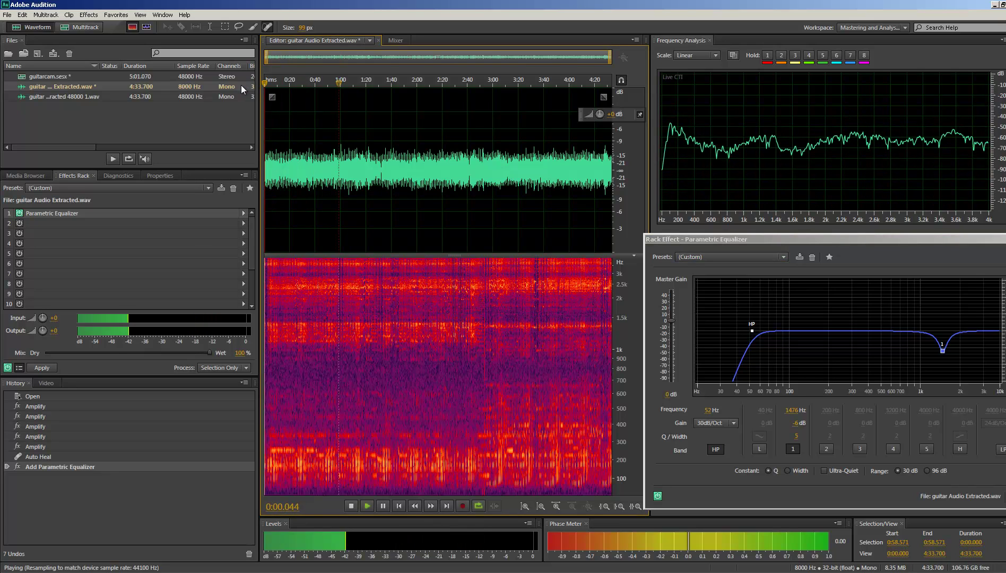
key("space")
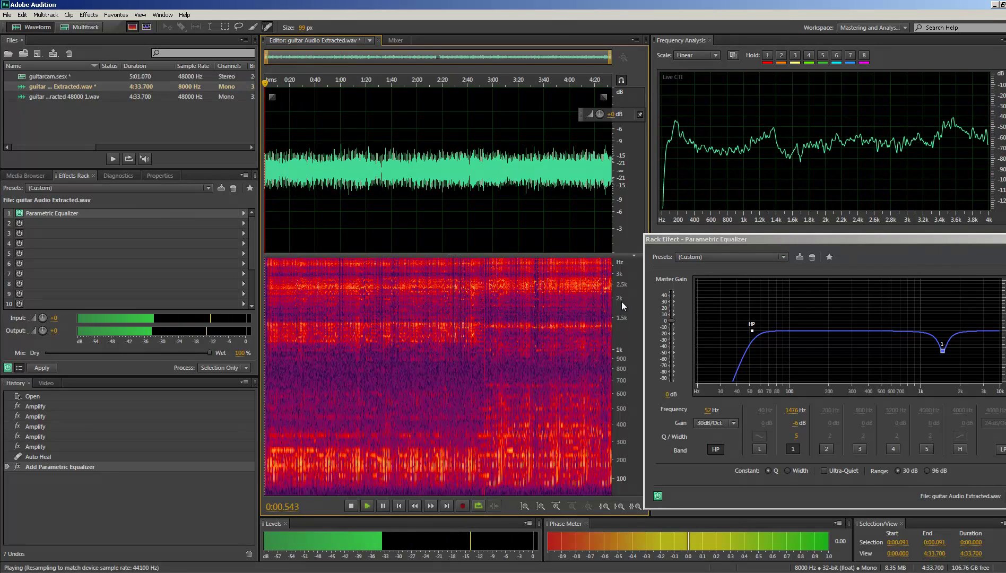
left_click(720, 454)
left_click(719, 455)
left_click(720, 455)
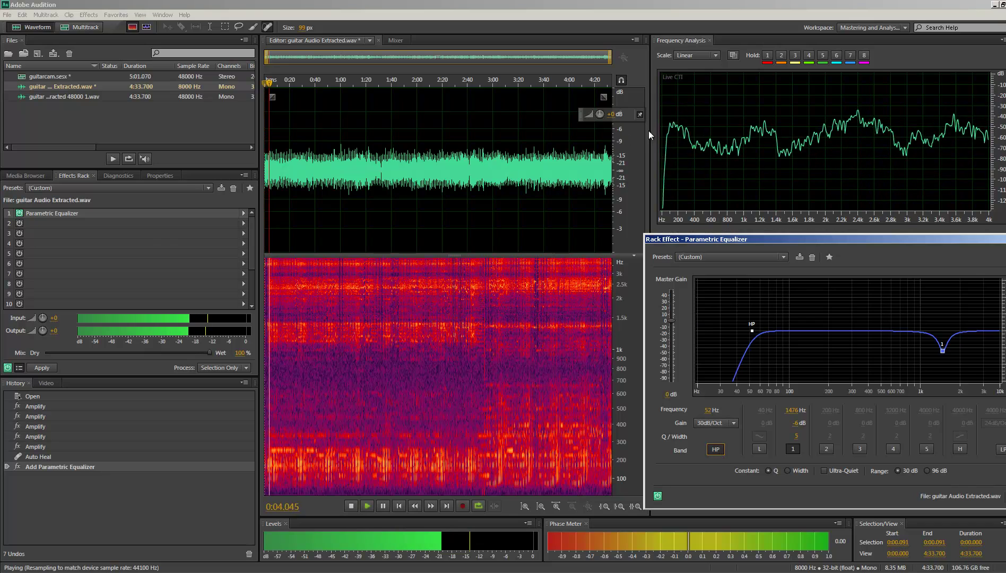
left_click(720, 455)
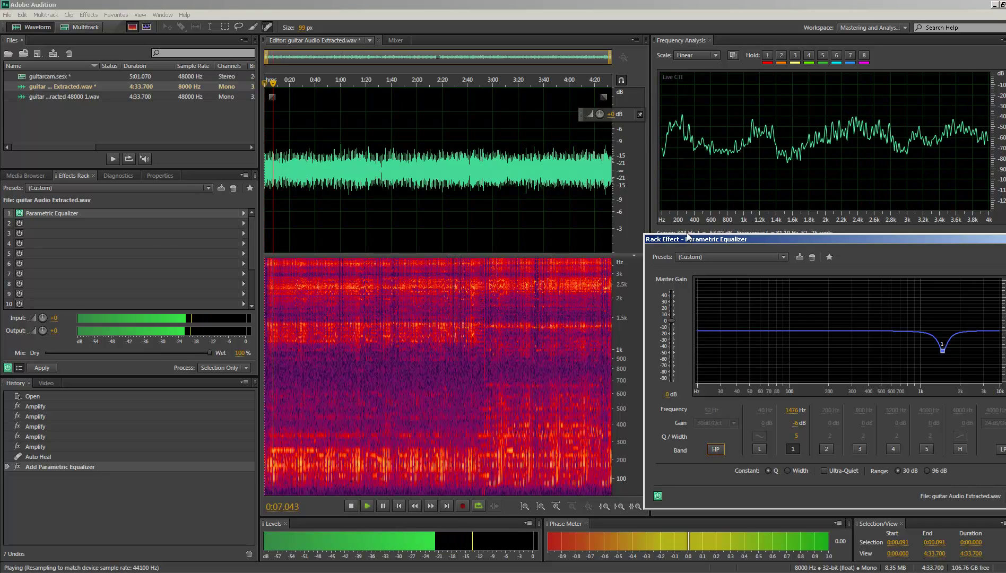
left_click(716, 451)
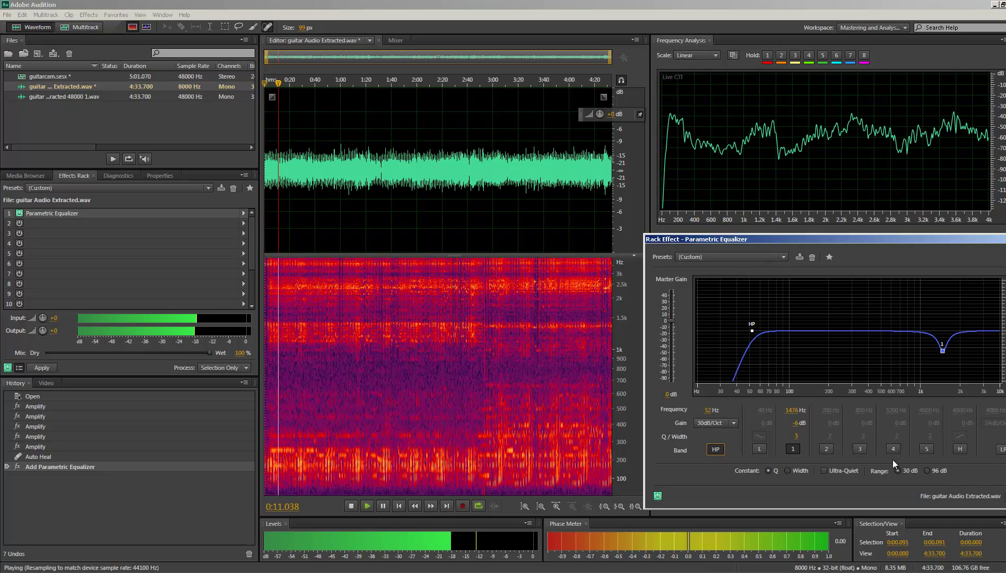
Step: Compare the playing audio with equalizer band 1 switched off and on, and stop playback
left_click(793, 449)
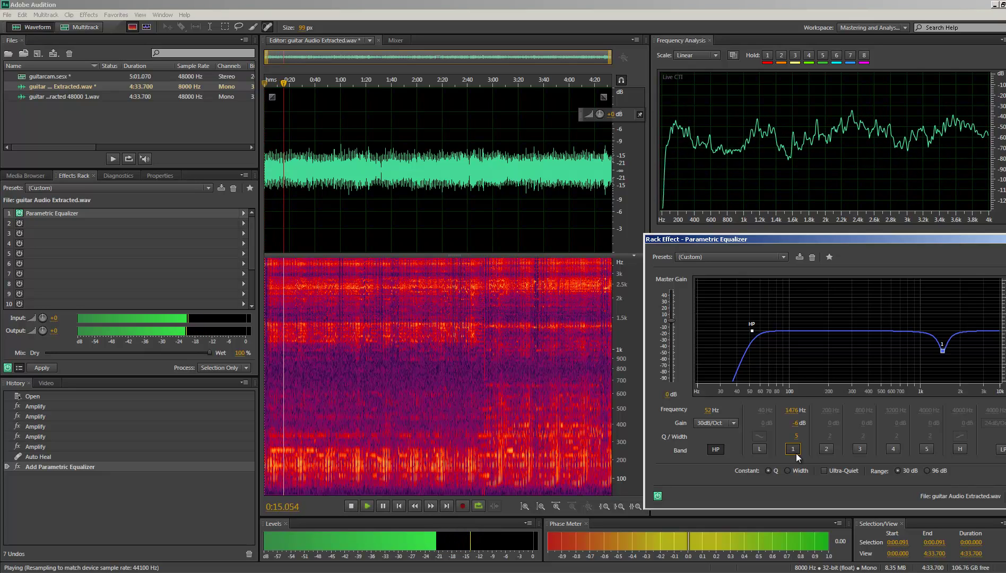
left_click(797, 453)
left_click(797, 453)
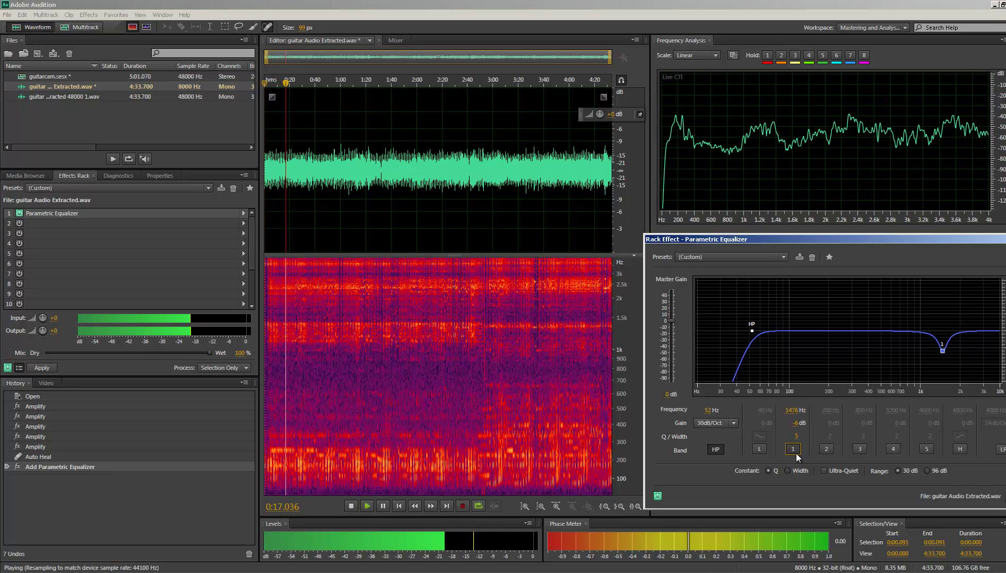
key("space")
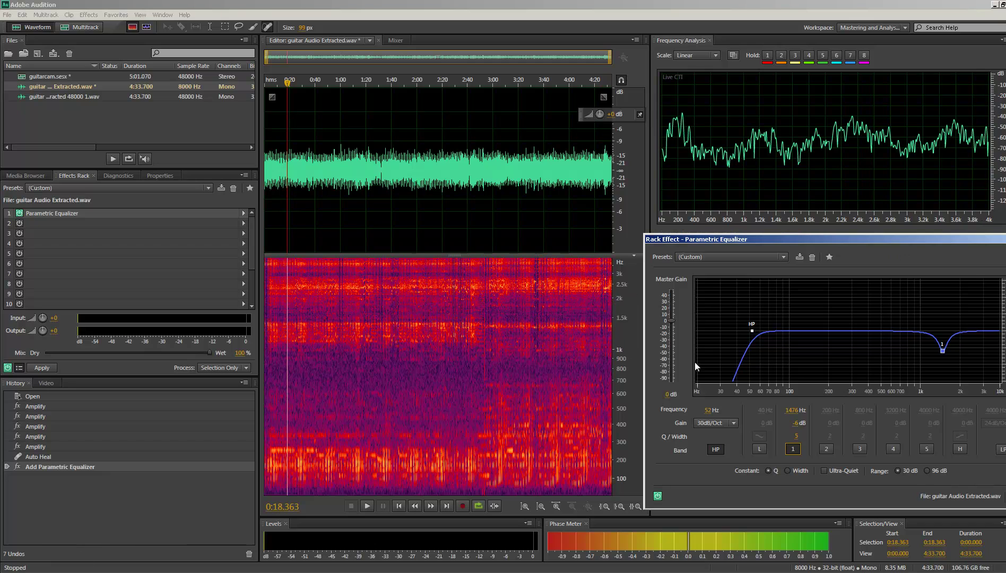
left_click(616, 314)
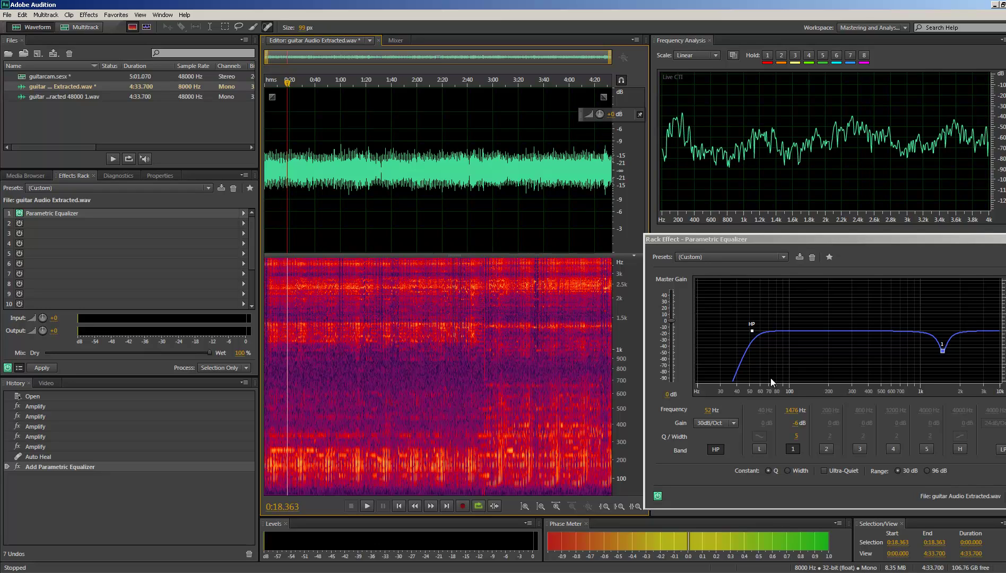
Step: Enable the equalizer's low-pass filter with a 30 dB/Oct slope and a 4000 Hz cutoff, and audition the result
left_click_drag(757, 244, 754, 240)
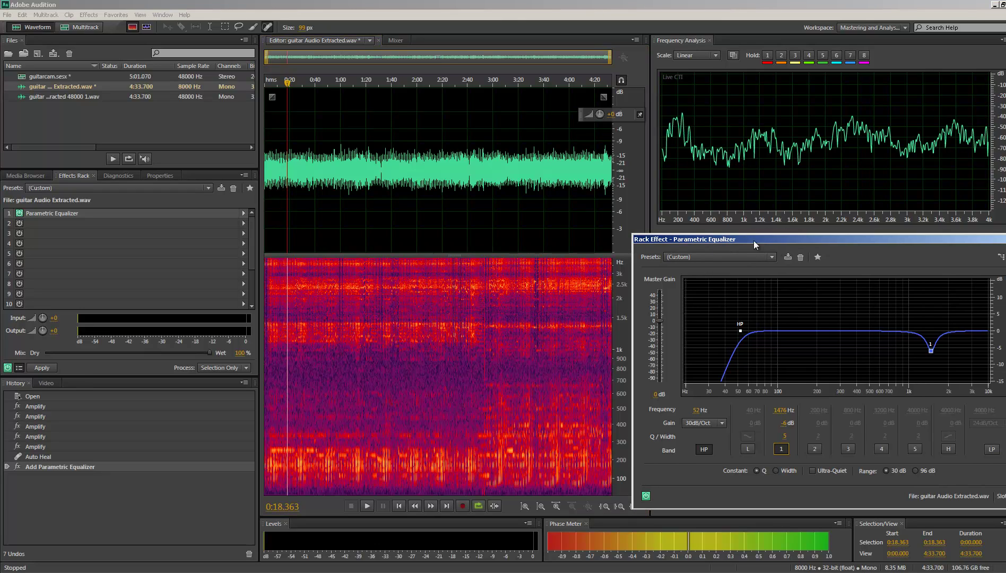
left_click(992, 451)
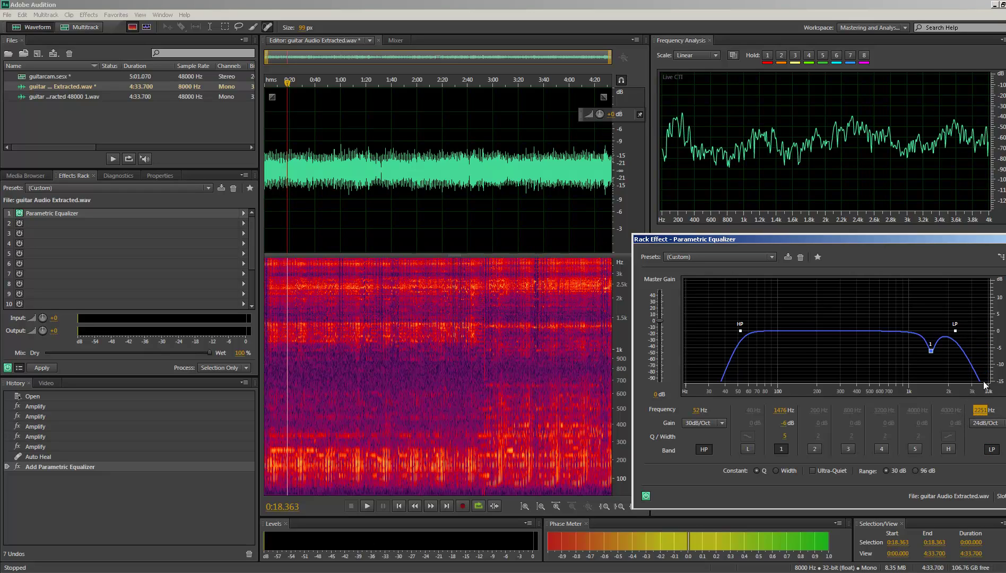
left_click(986, 423)
left_click(1003, 486)
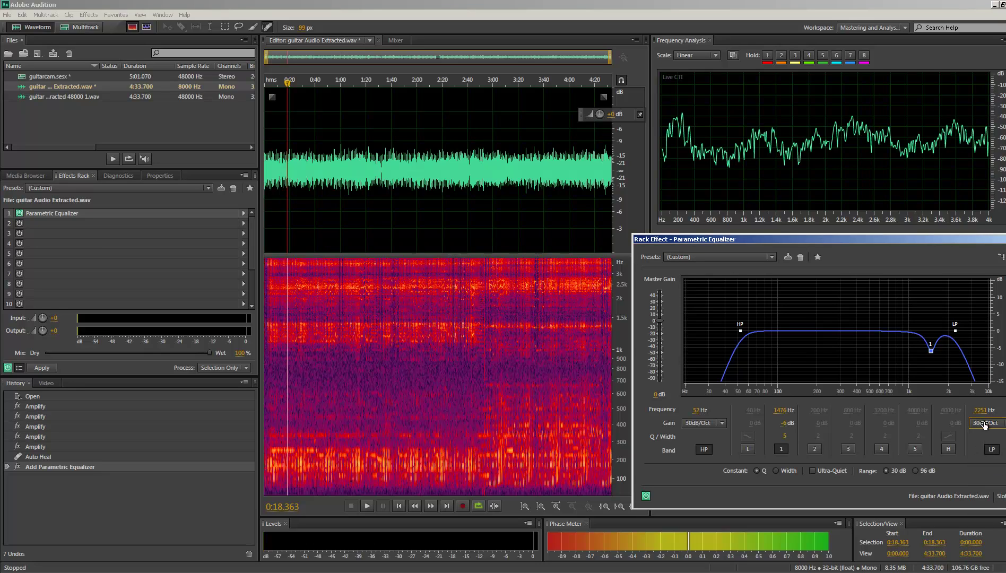
left_click_drag(979, 416, 995, 416)
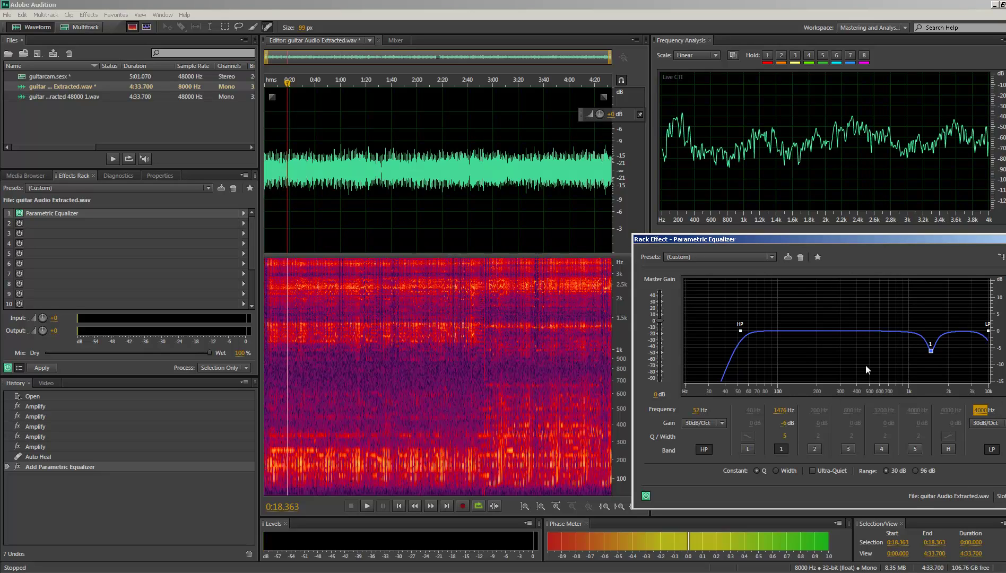
key("space")
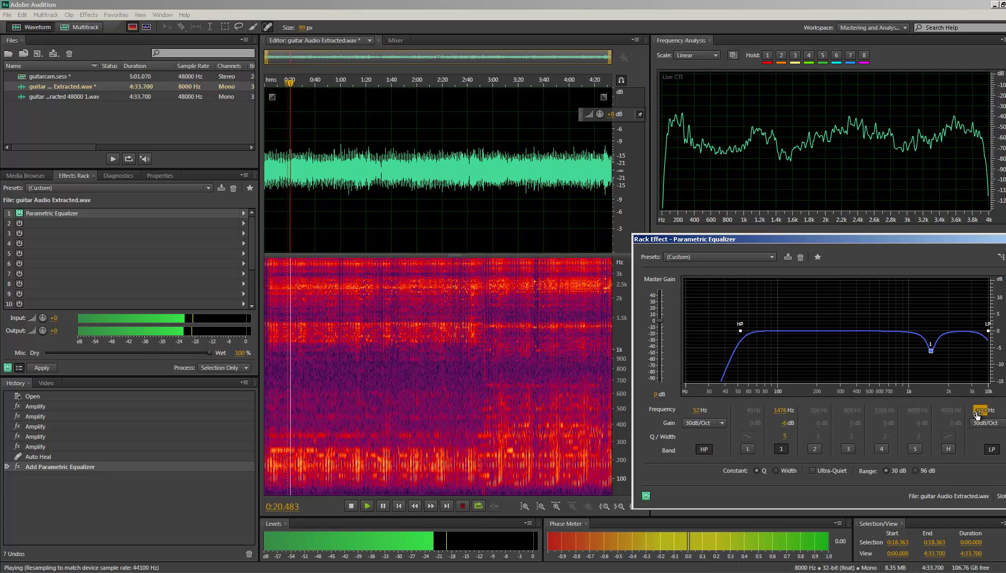
mouse_move(982, 410)
left_mouse_down()
mouse_move(948, 411)
mouse_move(986, 412)
left_mouse_up()
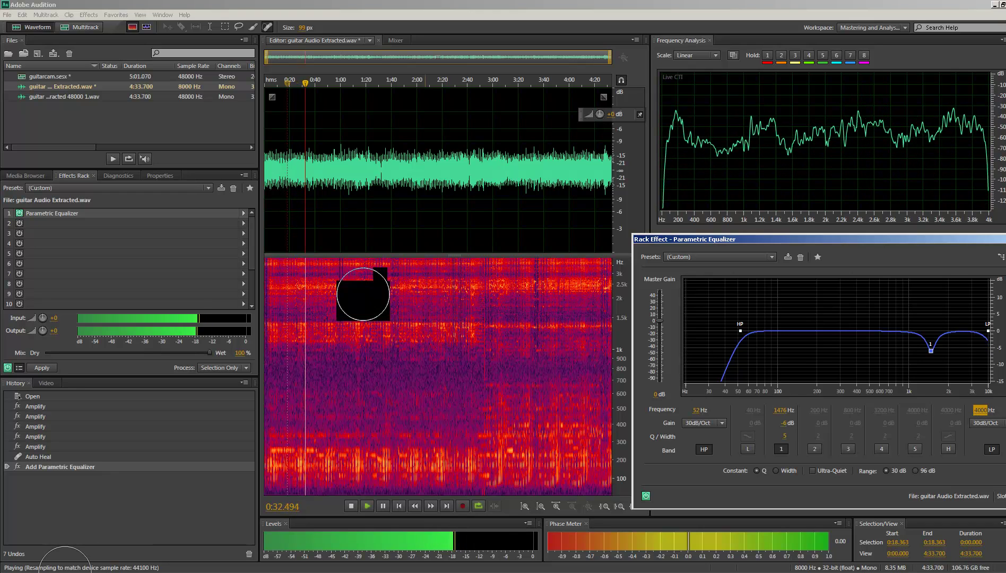
key("space")
Step: Add a Multiband Compressor in effects rack slot 2 and apply its Heavy Guitar preset
left_click(191, 223)
left_click(243, 225)
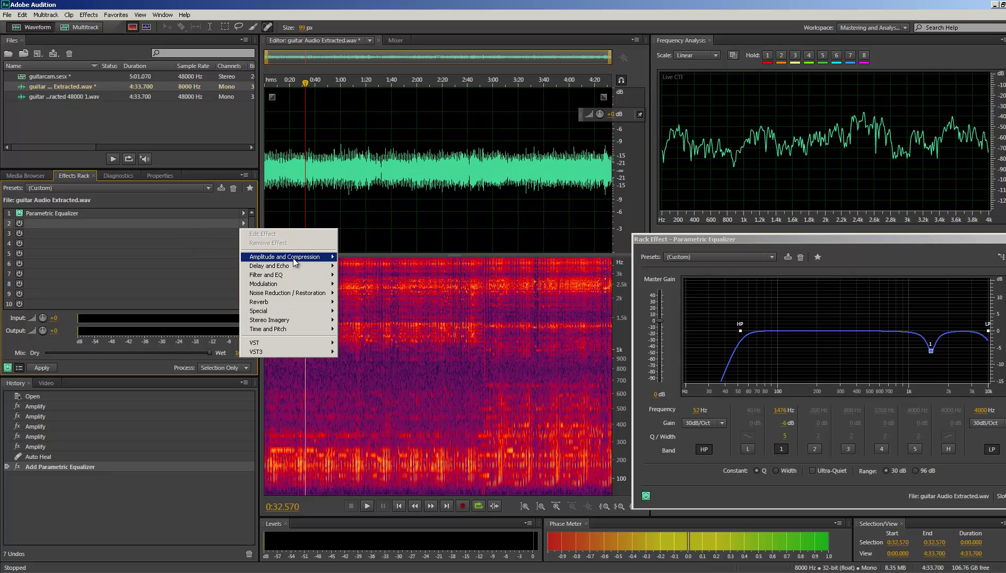
mouse_move(294, 260)
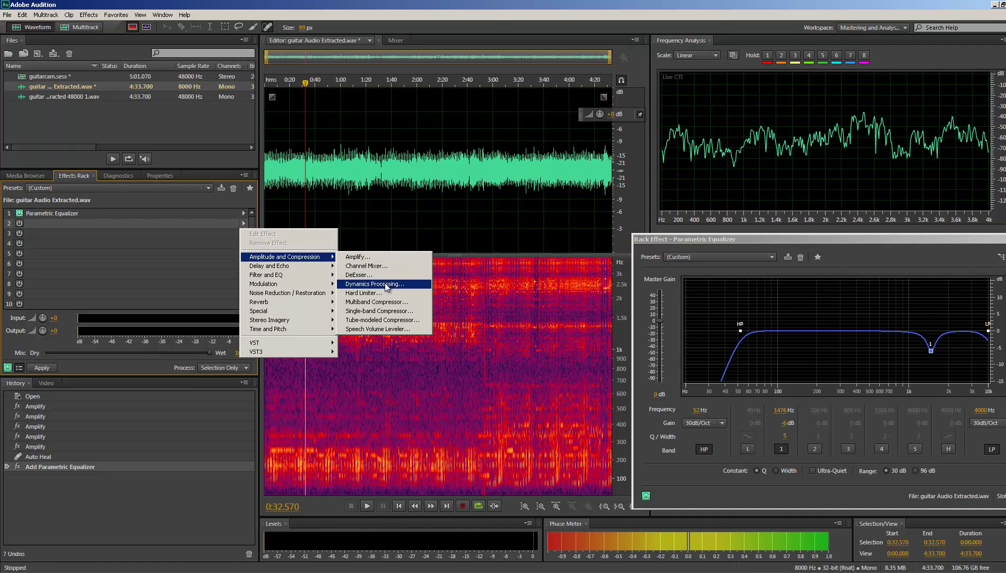
left_click(378, 302)
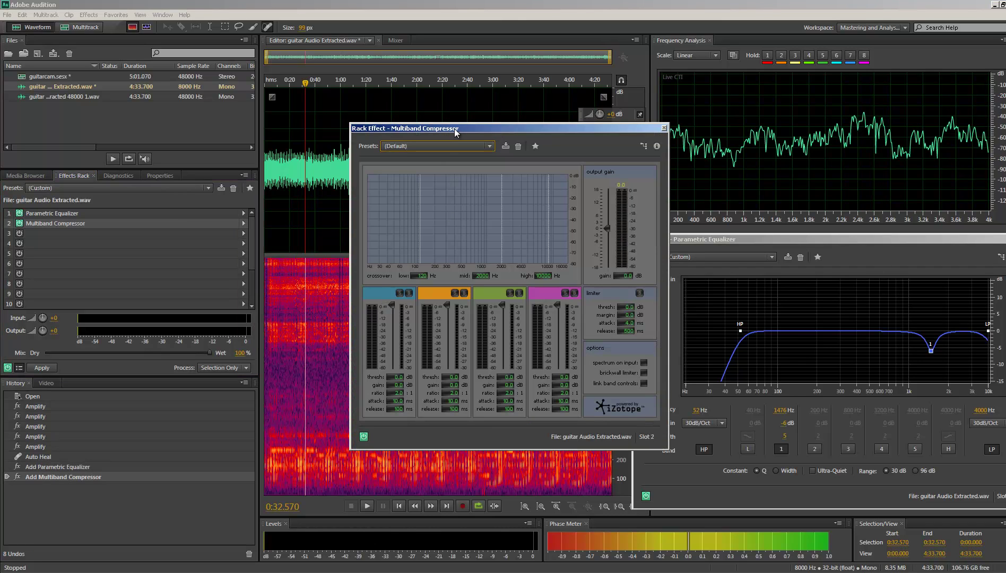
left_click_drag(454, 128, 789, 219)
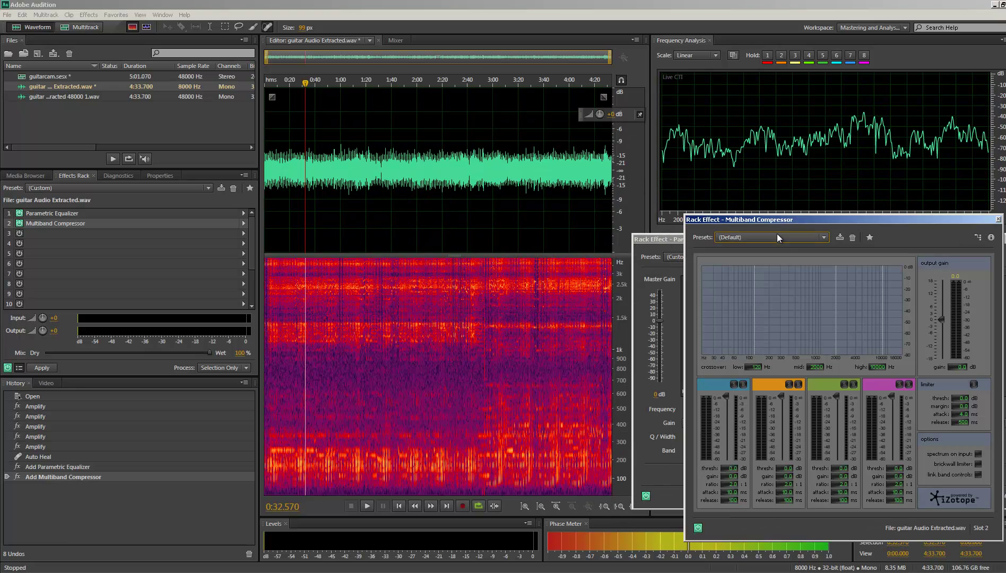
left_click(777, 236)
left_click(772, 320)
Step: Raise the Multiband Compressor's output gain while auditioning the audio
key("space")
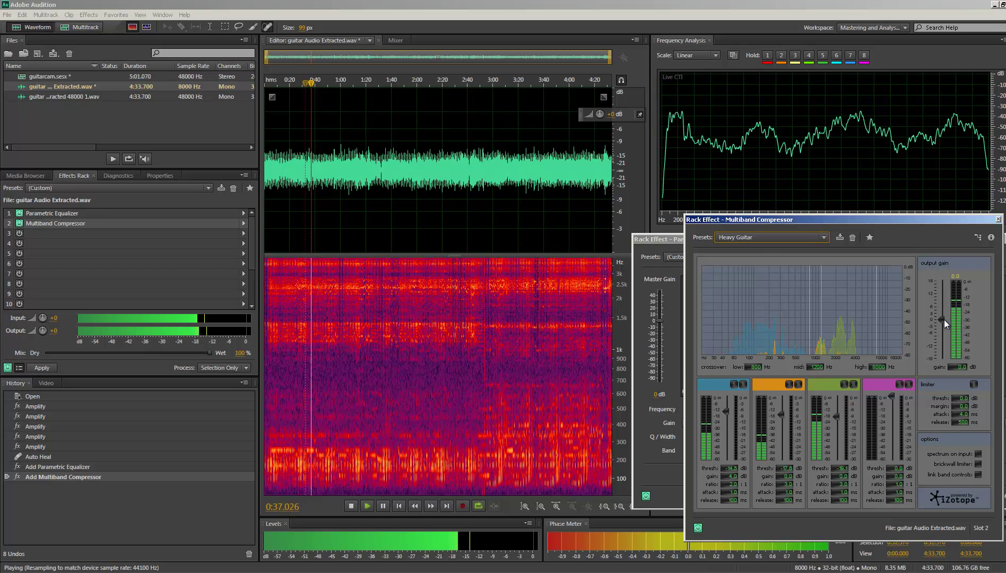
left_click_drag(943, 319, 944, 300)
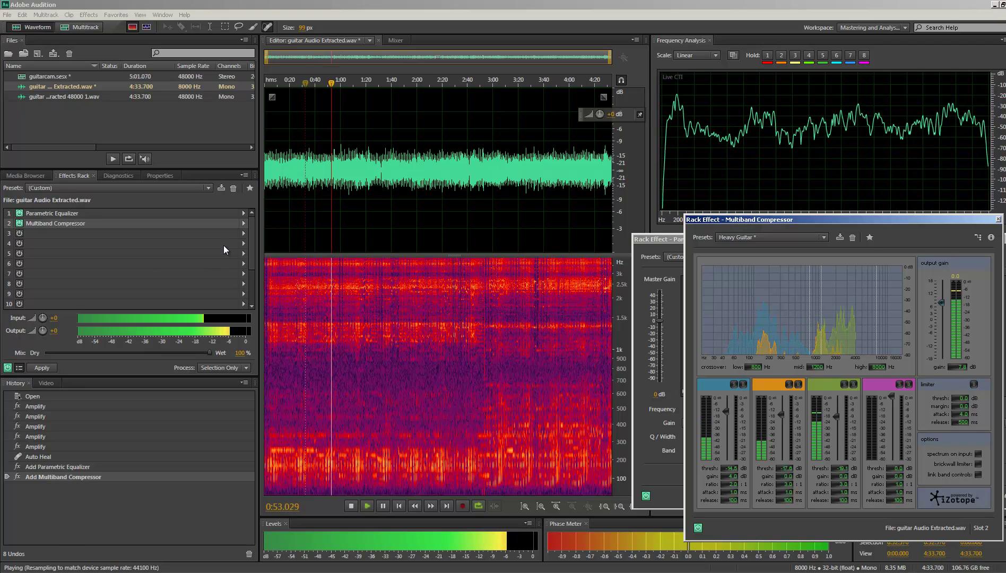
key("space")
Step: Compare playback with the Parametric Equalizer bypassed and enabled, and bring the equalizer window to the front
key("space")
left_click(19, 214)
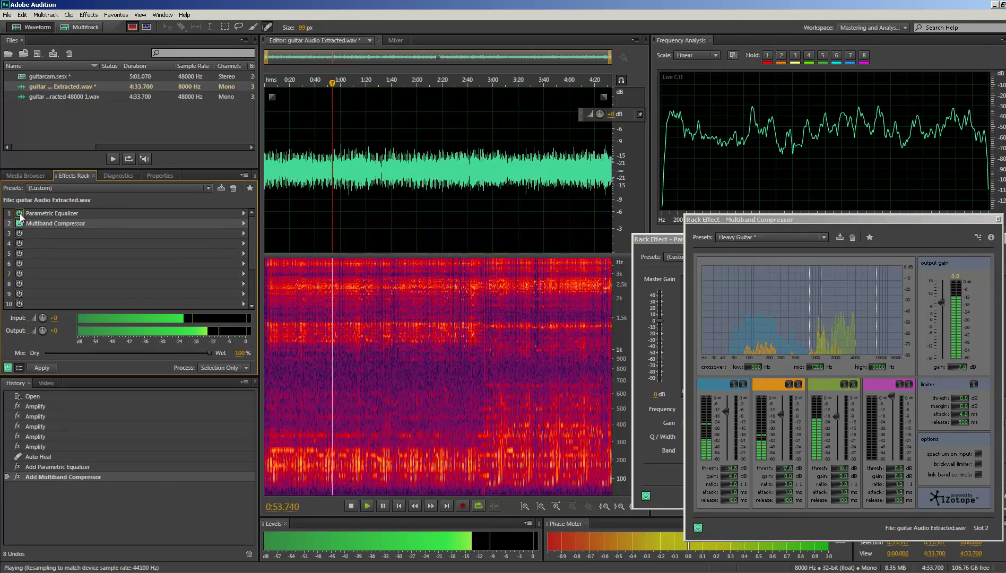
left_click(19, 213)
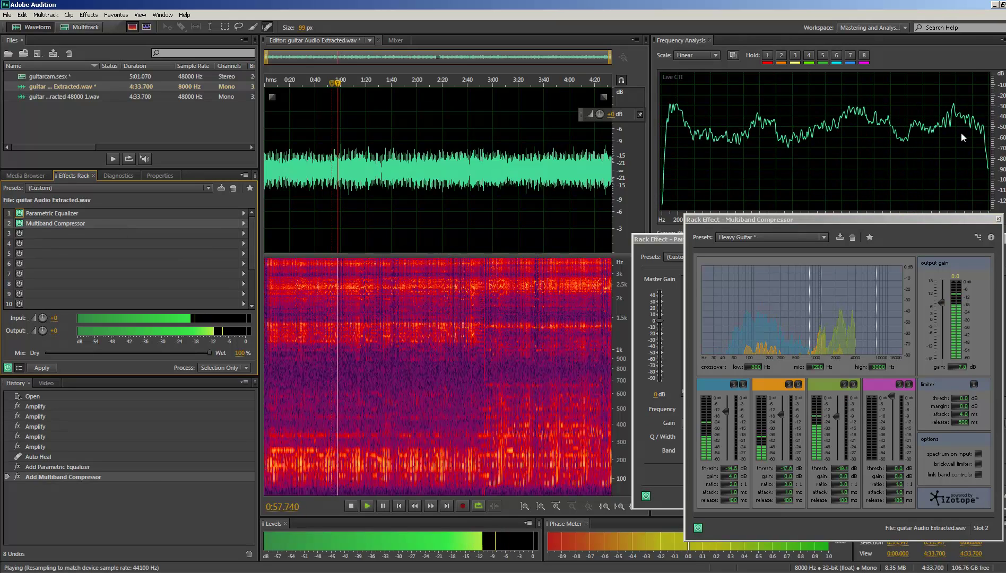
key("space")
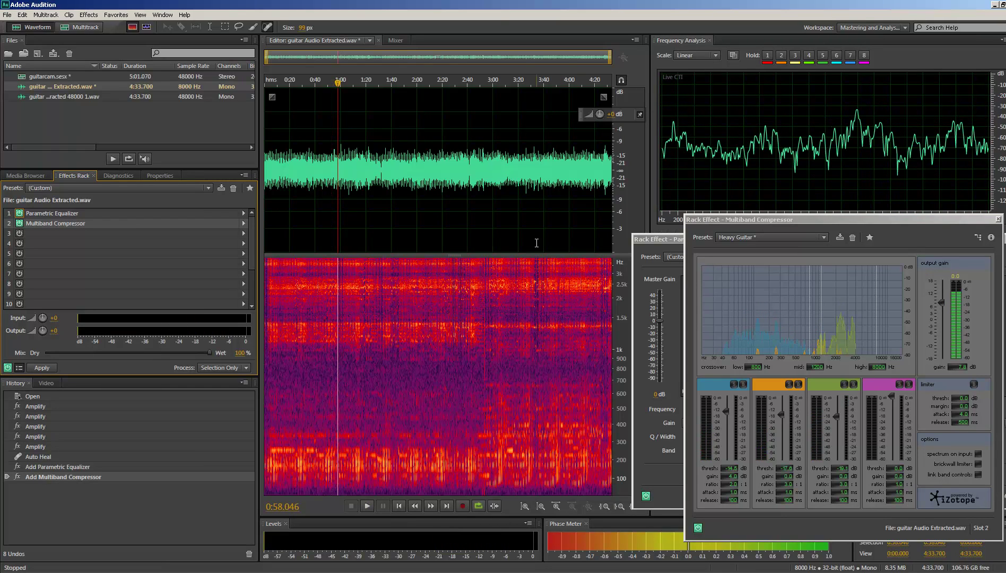
left_click(665, 241)
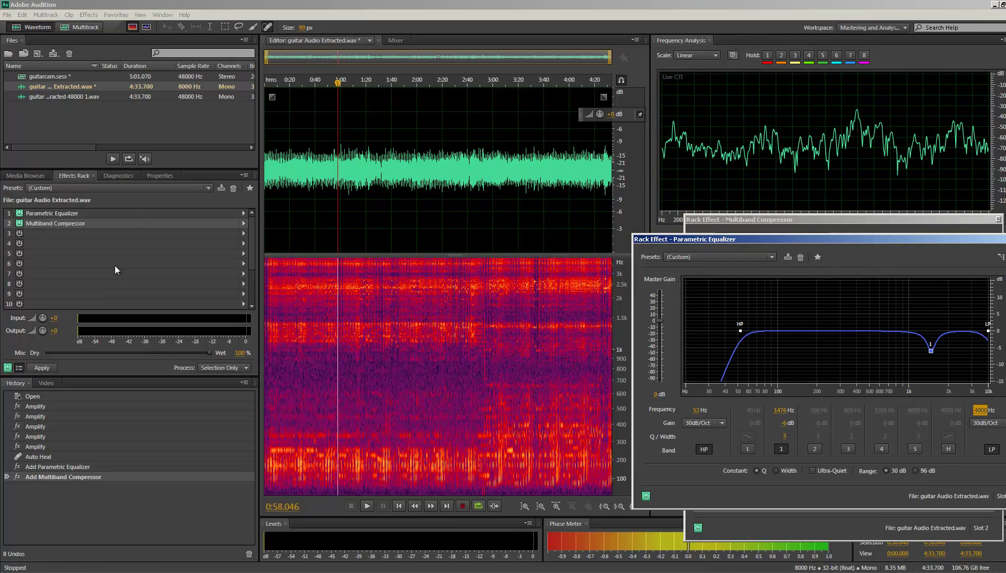
Step: Reopen the Parametric Equalizer from the effects rack and enable its band 2
left_click(134, 209)
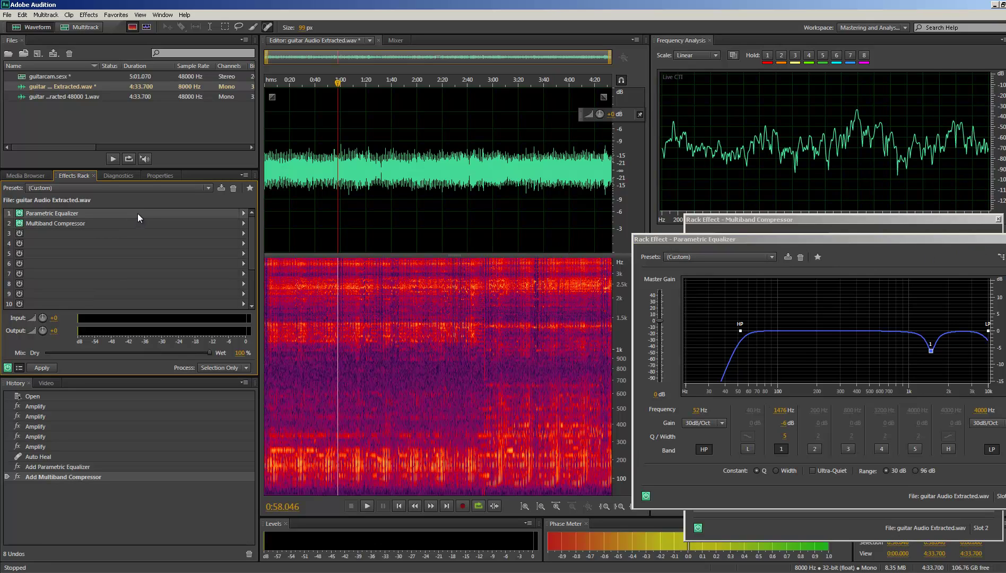
double_click(137, 213)
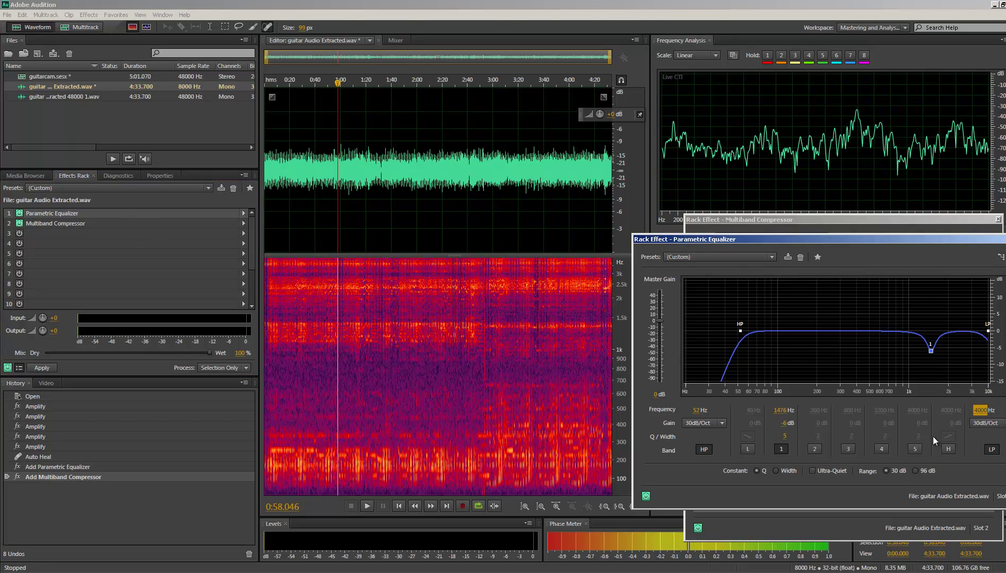
left_click(815, 450)
left_click(620, 320)
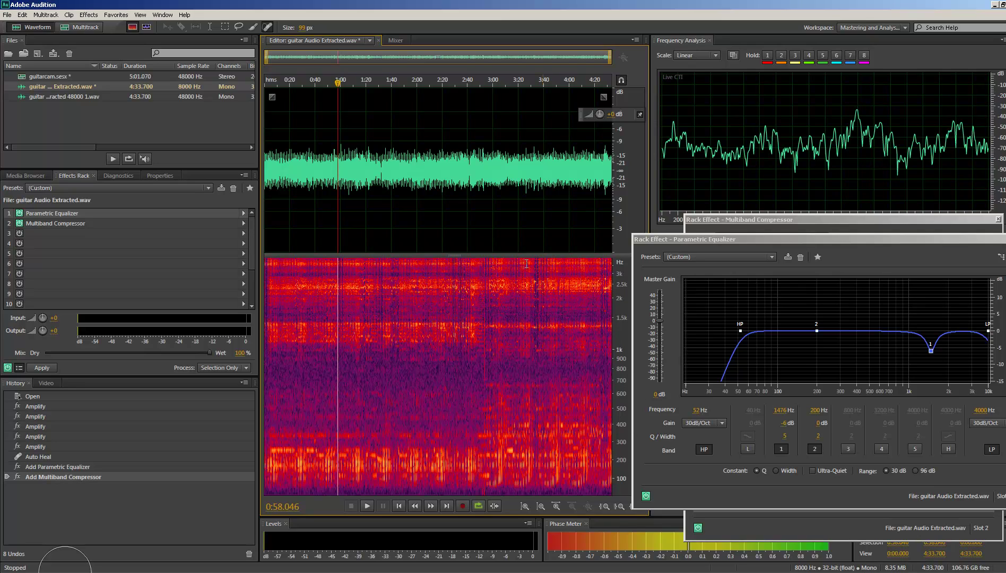
Step: Show the spectral pitch display, play from about 3:10, and switch its frequency scale to notes
left_click(146, 27)
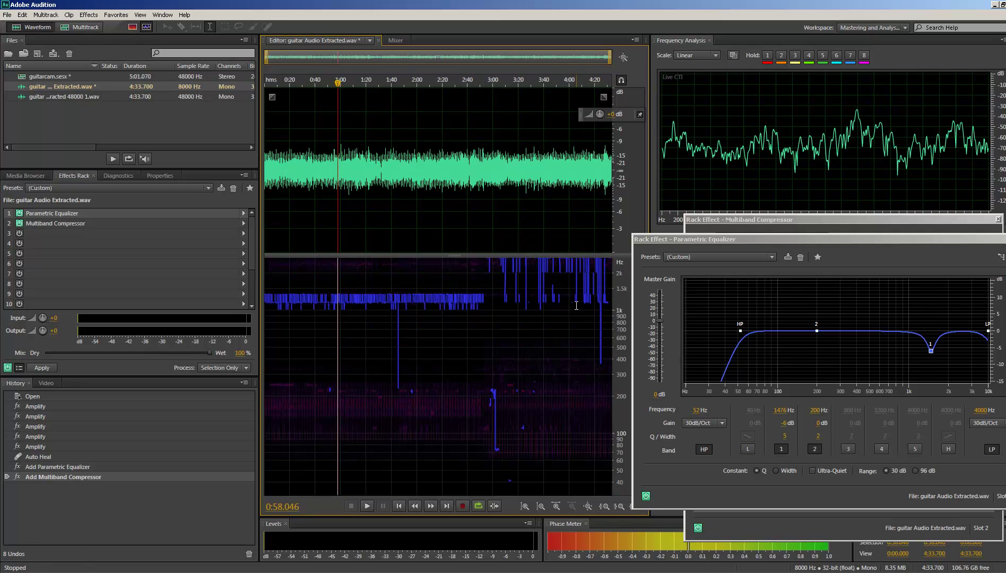
left_click_drag(622, 308, 621, 330)
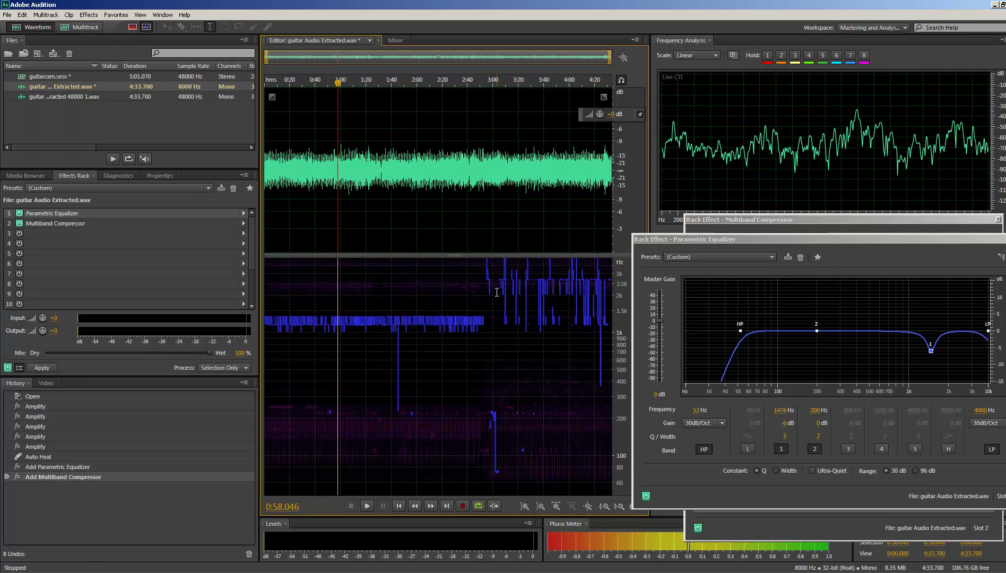
left_click_drag(336, 80, 508, 113)
key("space")
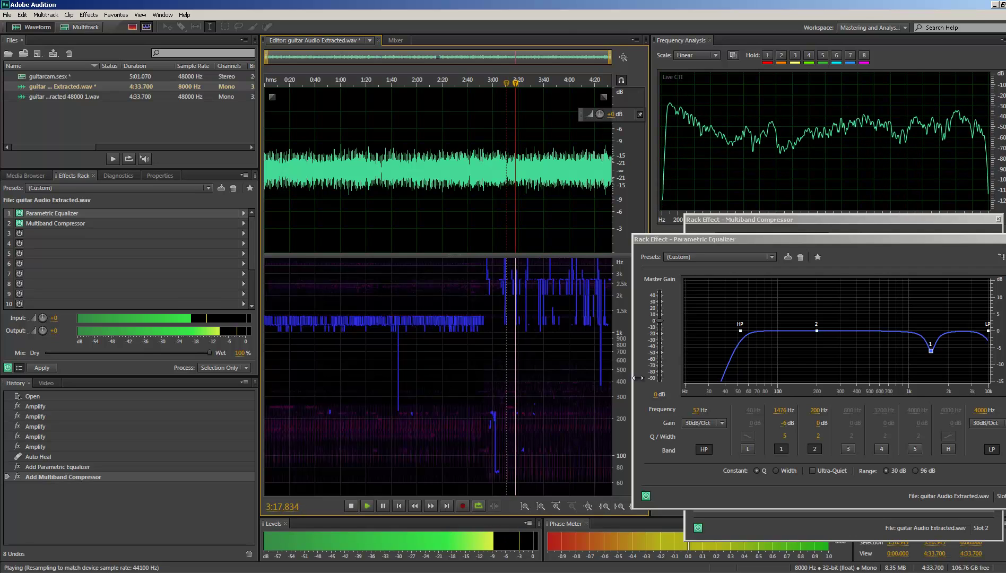
right_click(618, 349)
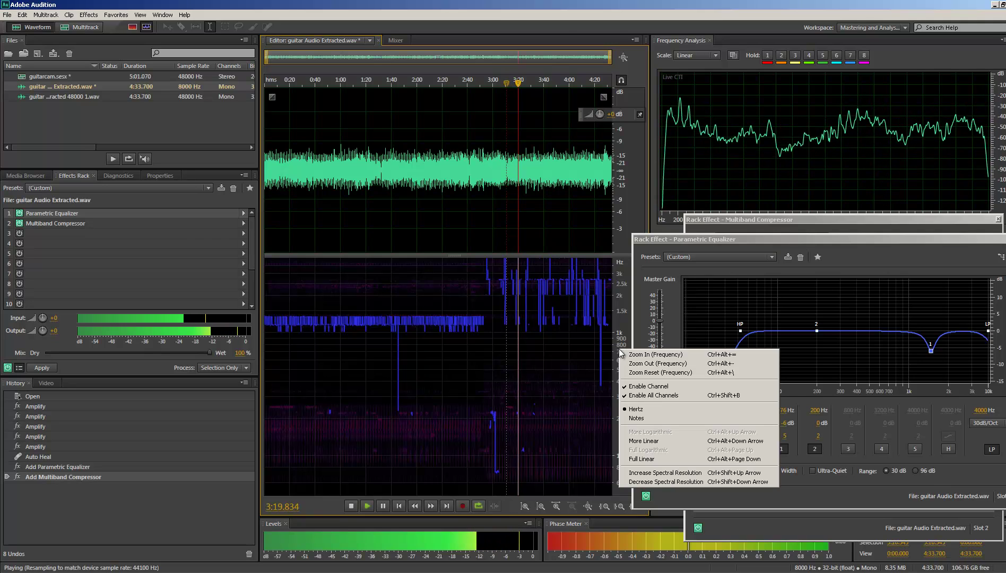
left_click(654, 419)
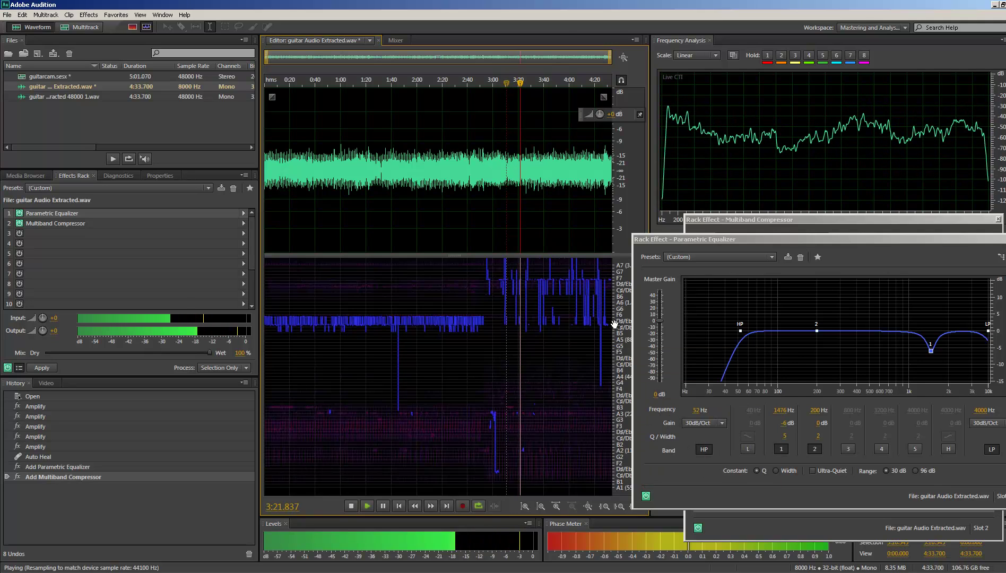
Step: Examine the detected pitches against the note scale in the second half of the guitar audio during playback
scroll(614, 323, "up", 5)
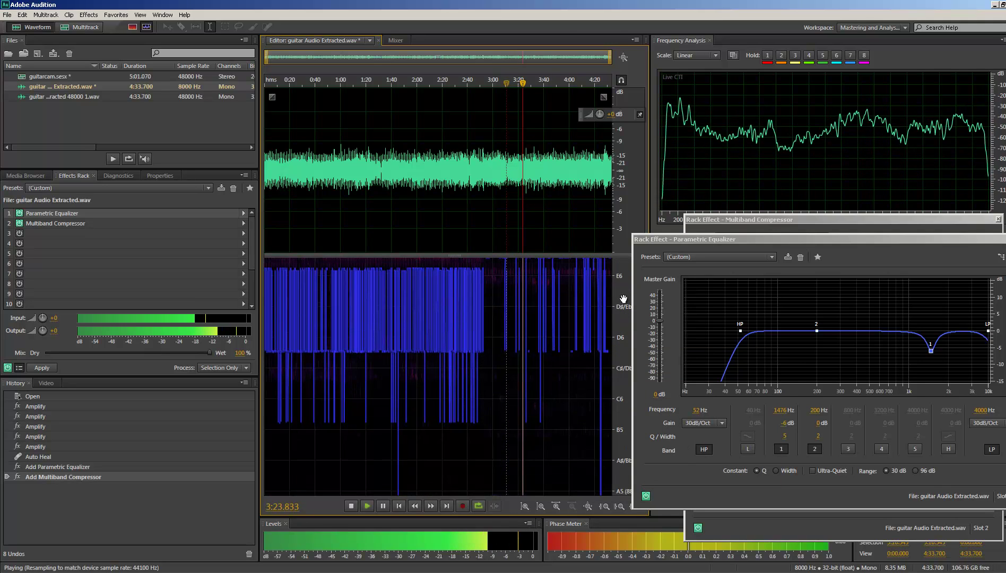
left_click_drag(623, 299, 617, 441)
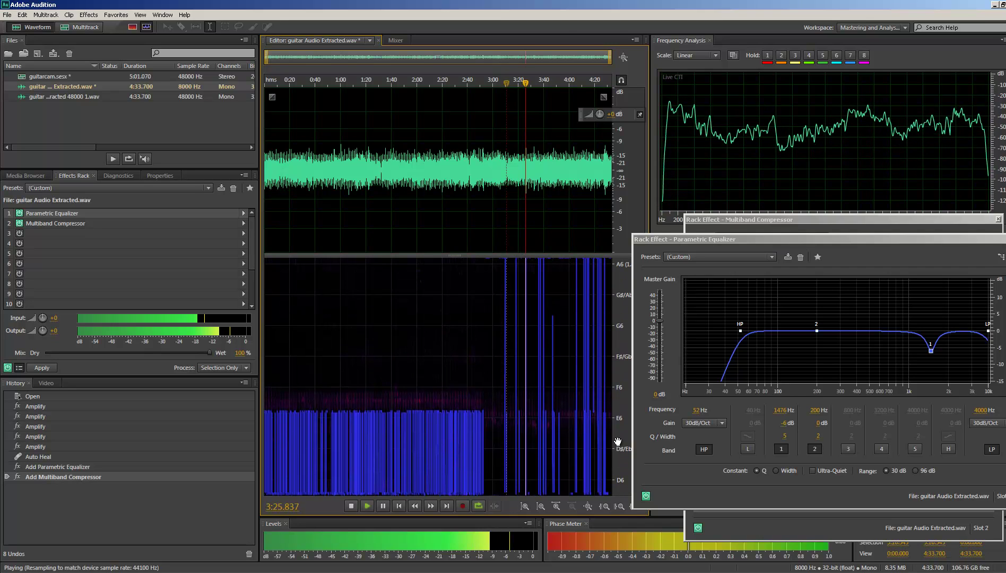
left_click_drag(624, 346, 620, 401)
left_click_drag(620, 280, 614, 509)
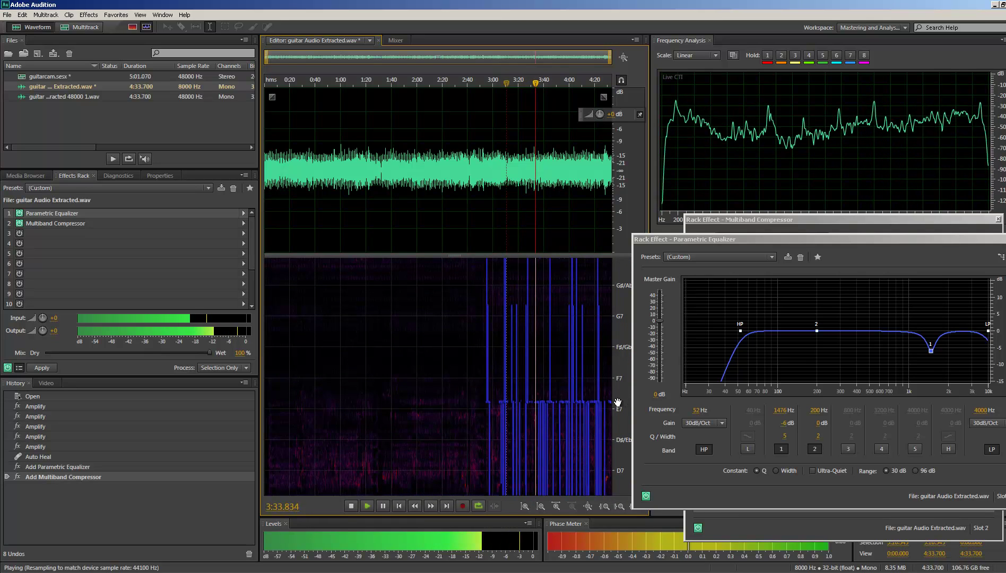
scroll(605, 404, "up", 2)
scroll(462, 438, "up", 2)
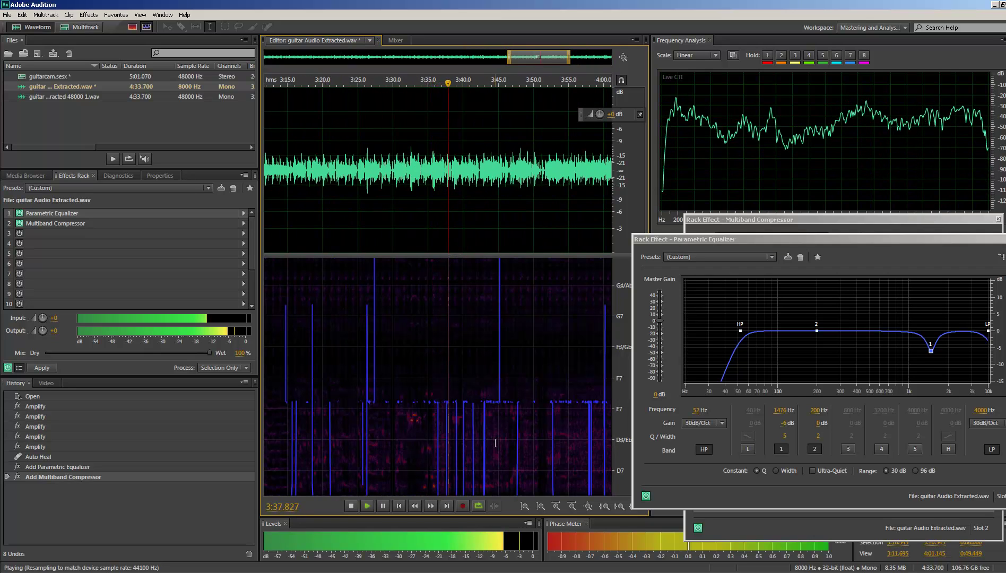
scroll(563, 405, "down", 4)
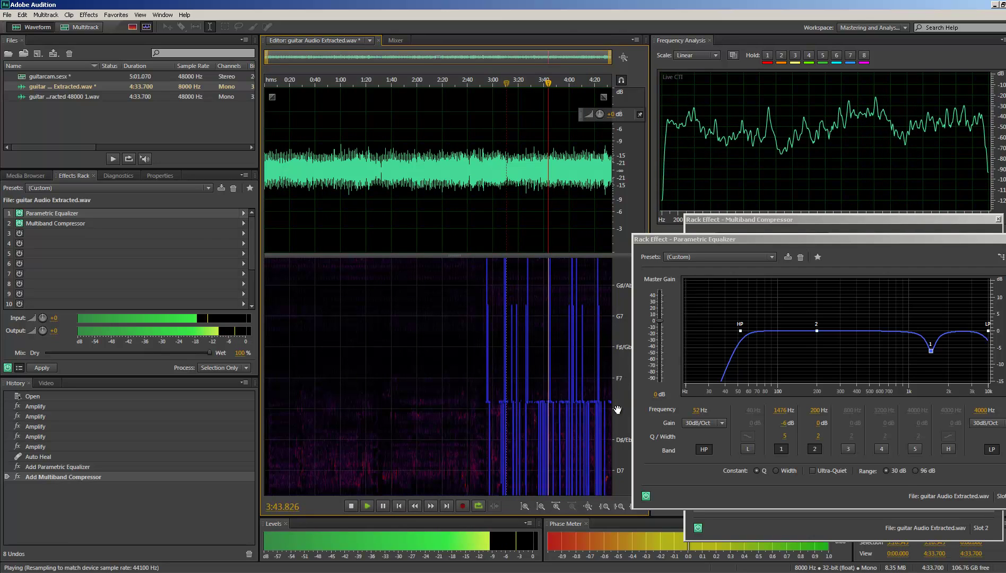
scroll(463, 421, "up", 3)
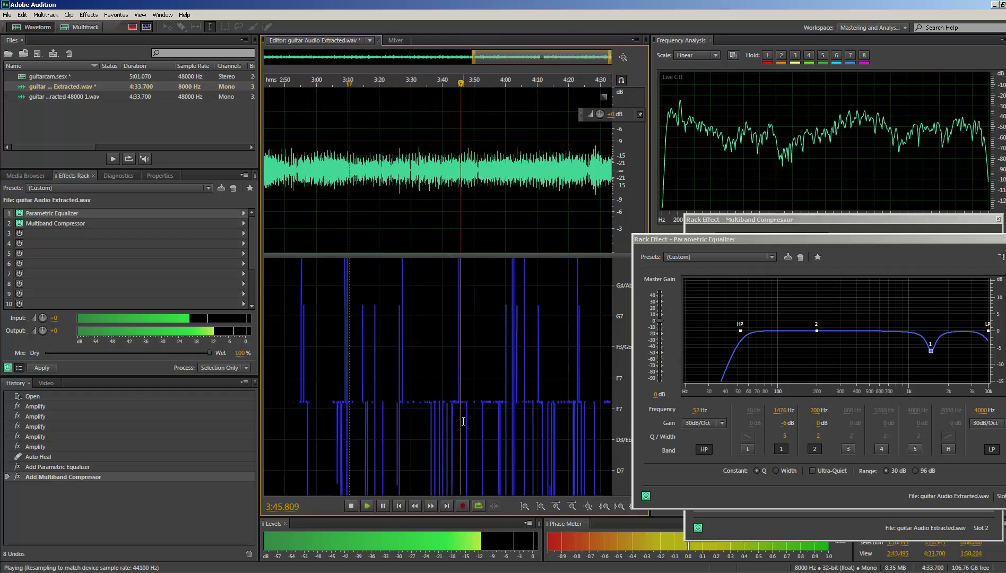
scroll(477, 416, "up", 2)
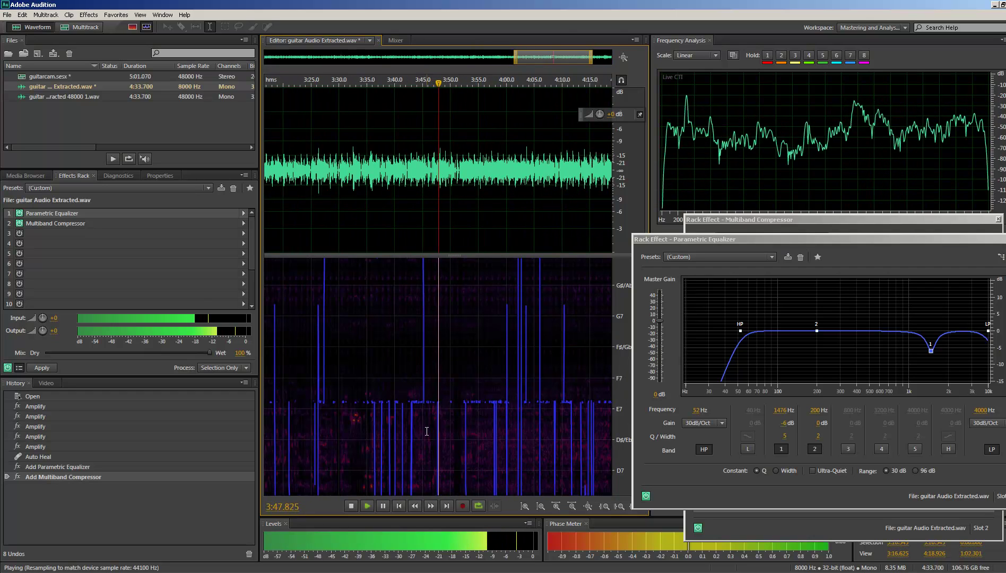
scroll(622, 359, "down", 3)
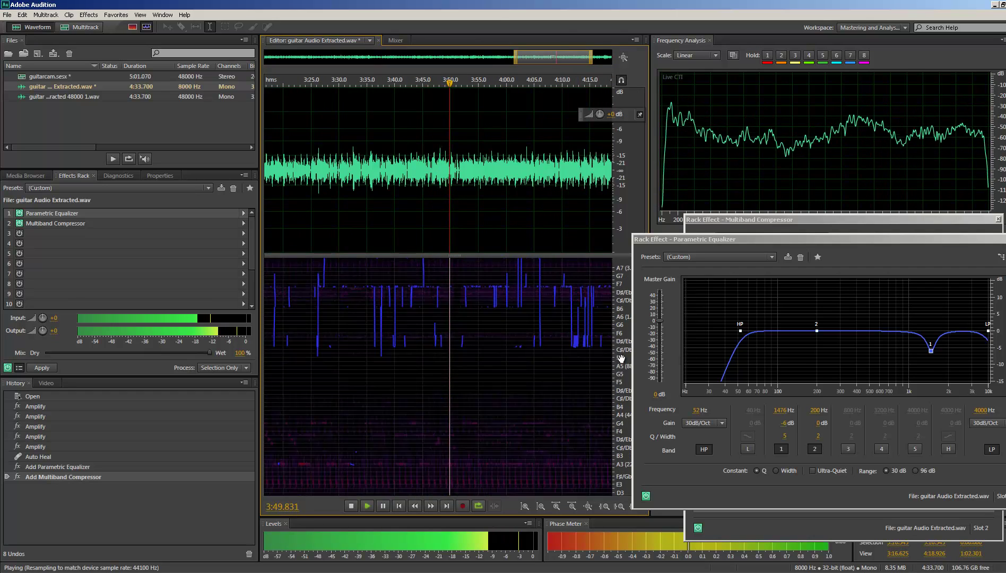
scroll(622, 359, "down", 3)
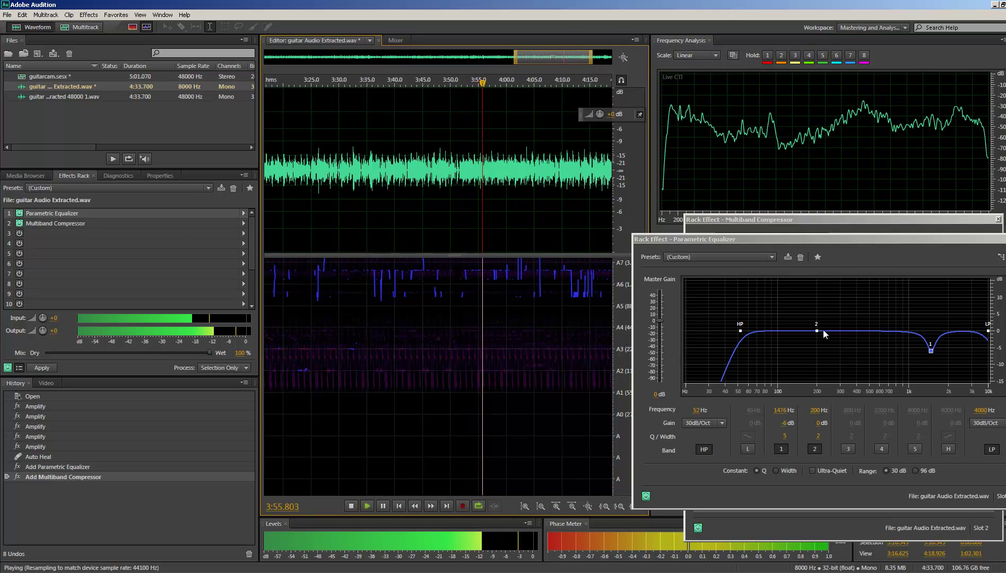
Step: Boost equalizer band 2 by 3.2 dB at 214 Hz and enable band 3 as a narrower cut of -8.7 dB at 392 Hz
mouse_move(818, 331)
left_mouse_down()
mouse_move(831, 304)
mouse_move(791, 291)
mouse_move(894, 281)
mouse_move(786, 283)
mouse_move(823, 282)
mouse_move(823, 323)
left_mouse_up()
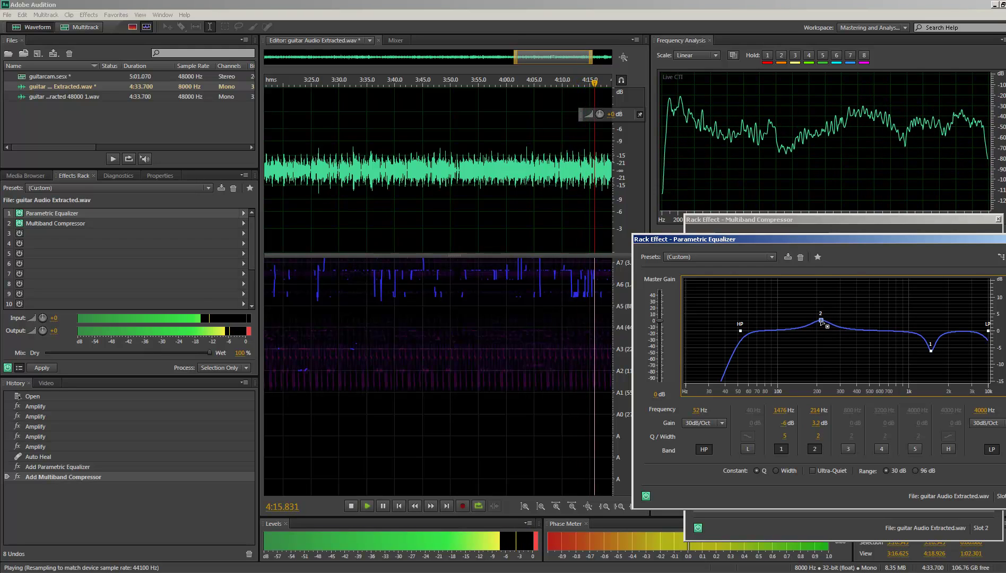
left_click(848, 449)
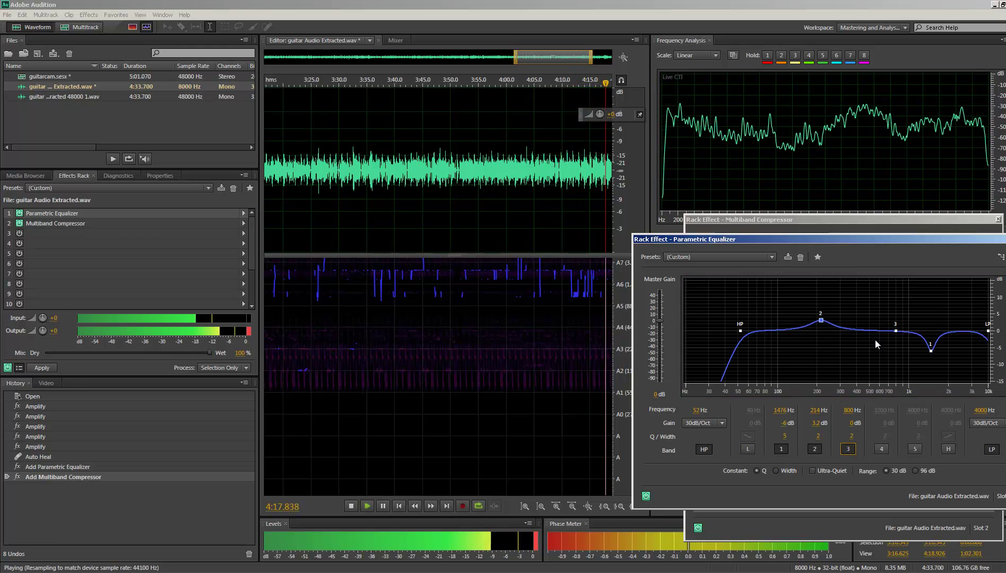
left_click_drag(896, 331, 857, 336)
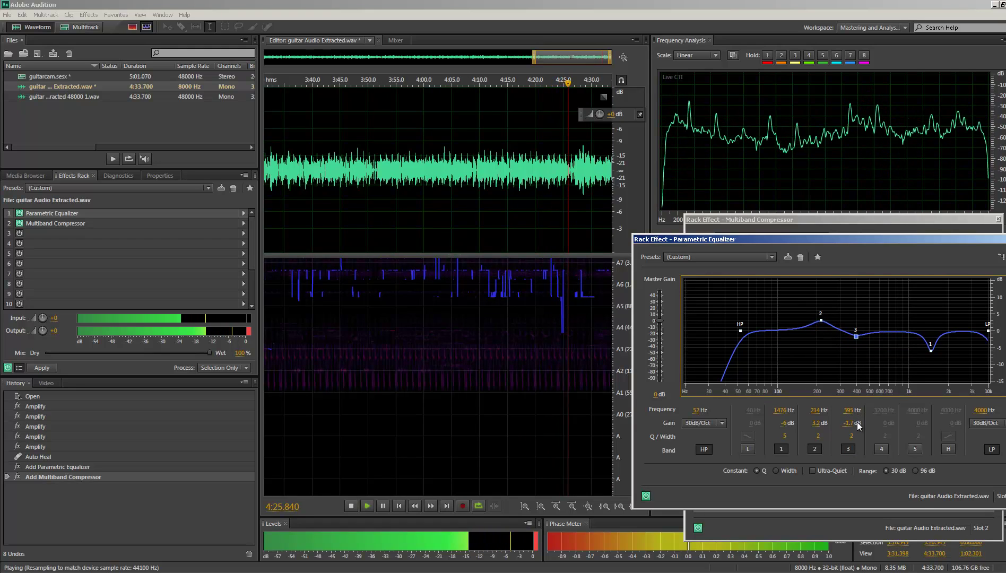
left_click_drag(853, 436, 879, 443)
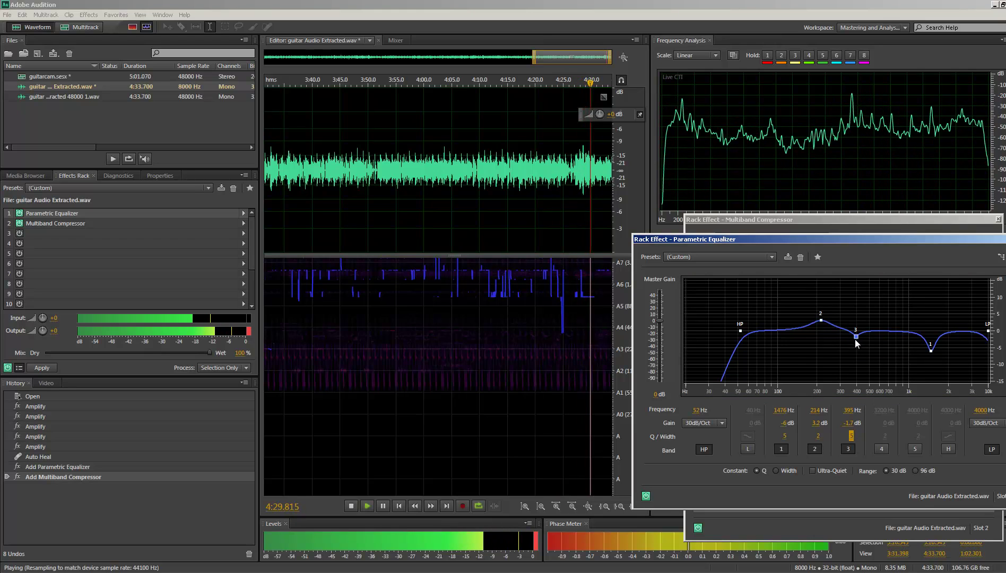
left_click_drag(856, 338, 856, 360)
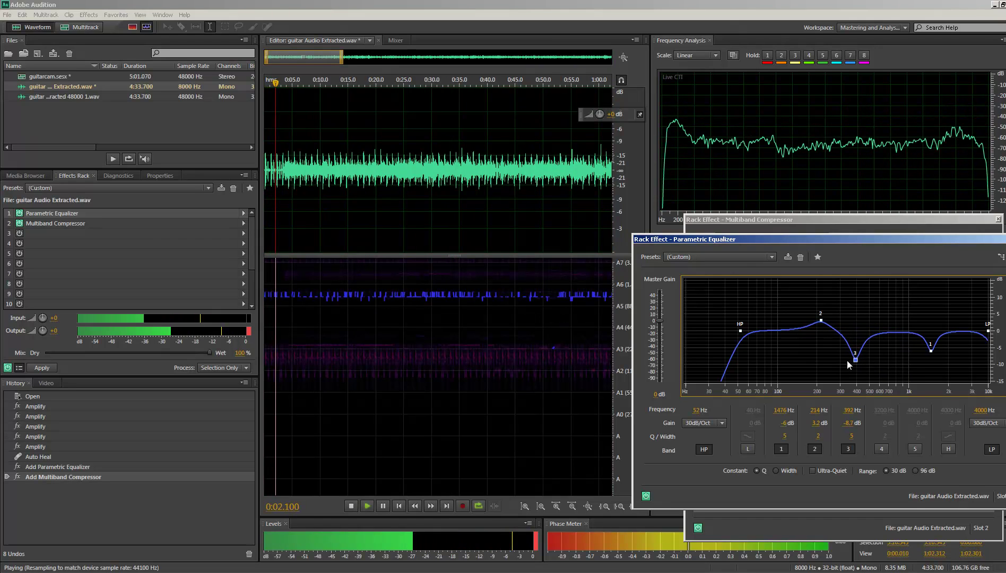
Step: Play the full waveform from about 3:15 and adjust equalizer band 3 to 410 Hz and -6.2 dB
left_click_drag(332, 57, 611, 58)
left_click(307, 59)
left_click_drag(273, 87, 513, 97)
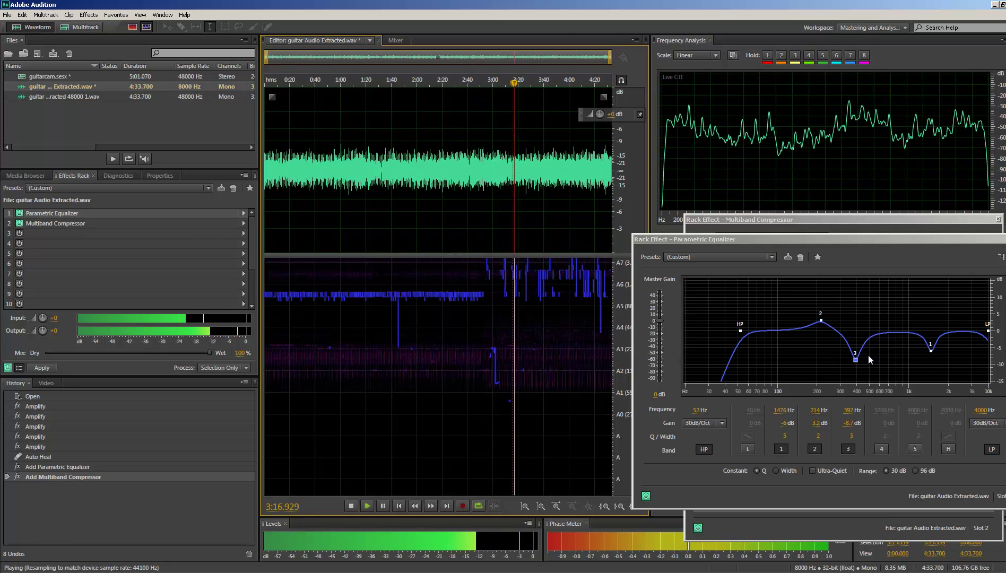
mouse_move(857, 363)
left_mouse_down()
mouse_move(857, 303)
mouse_move(856, 394)
mouse_move(865, 318)
mouse_move(860, 353)
left_mouse_up()
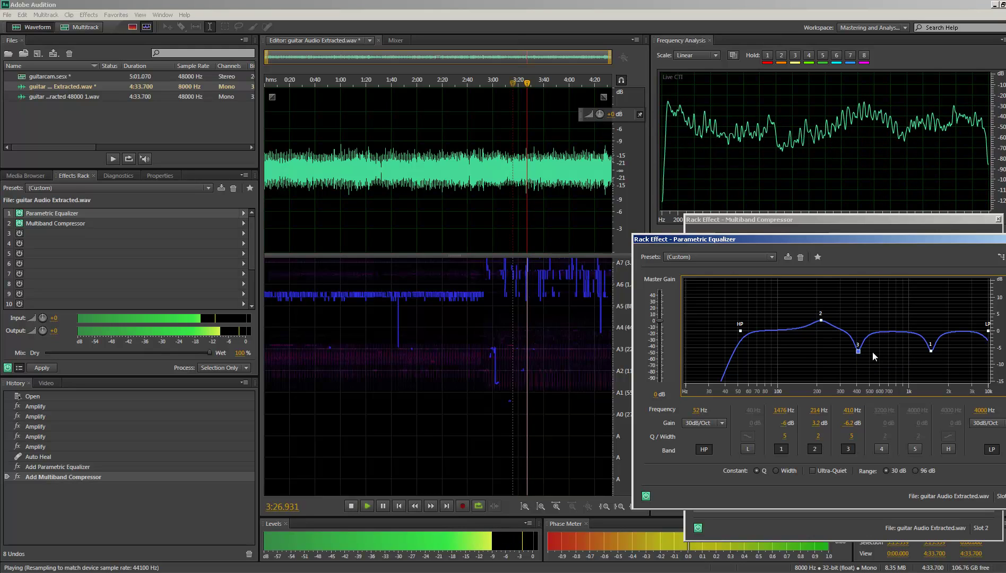
Step: Compare playback with the Multiband Compressor bypassed and enabled, and stop the audio
left_click(19, 224)
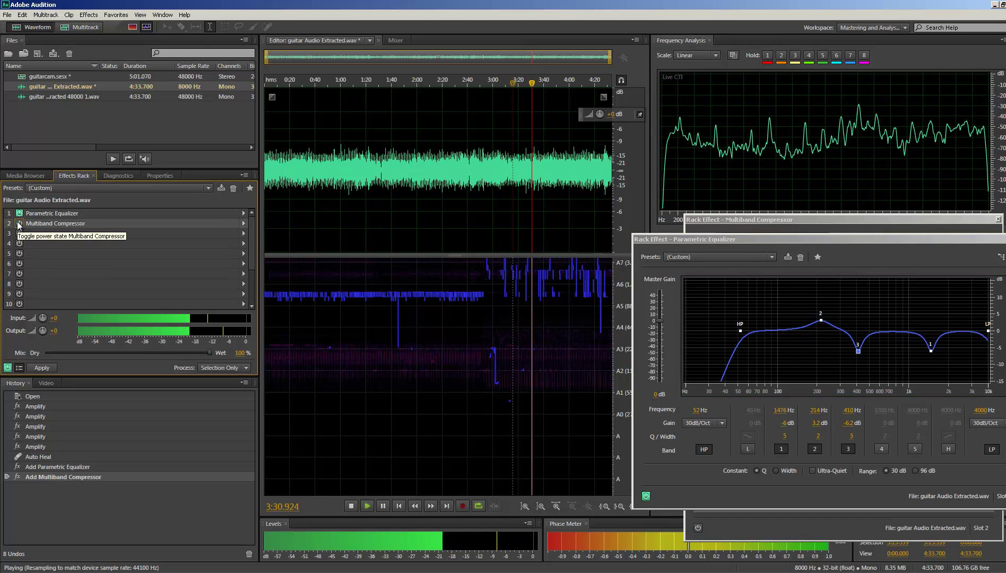
left_click(19, 224)
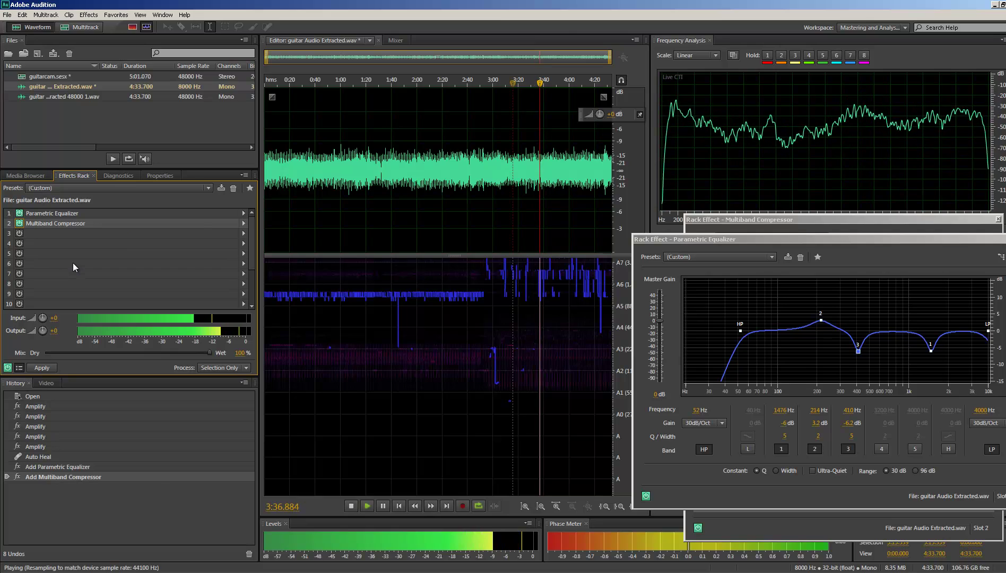
key("space")
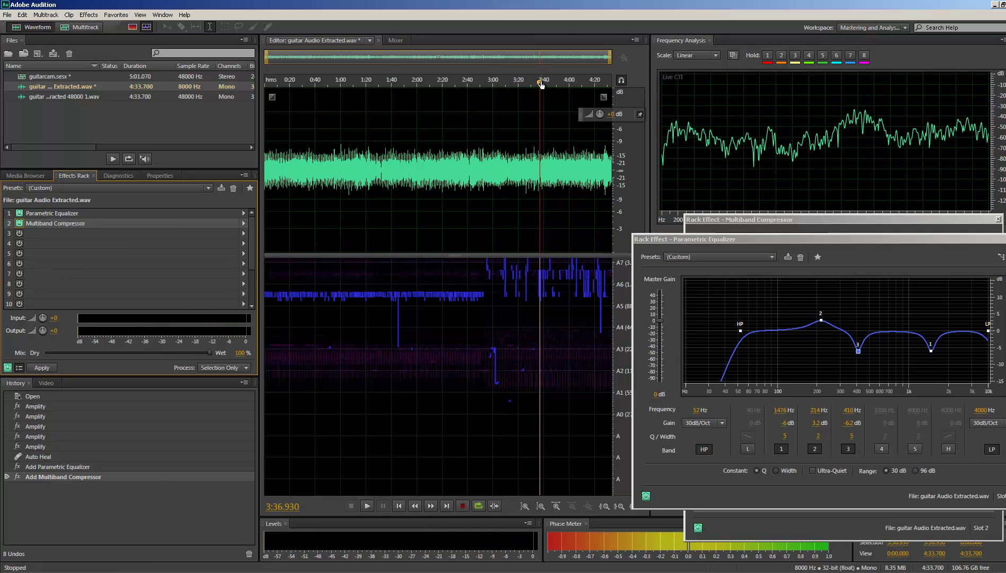
Step: Return to the start of the file and add a Delay in rack slot 3 with a 31.30 ms delay time
key("Home")
key("space")
key("space")
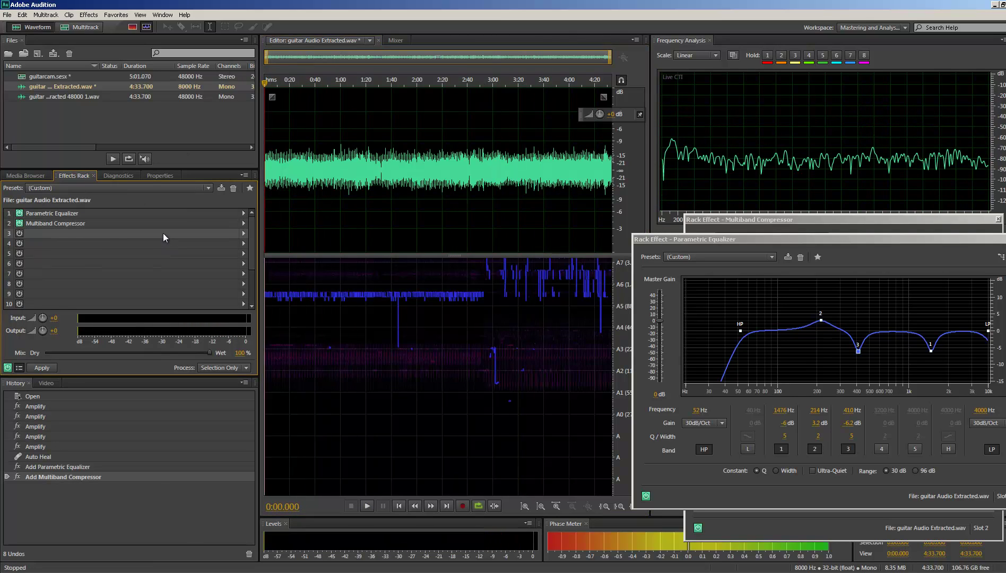
left_click(243, 233)
mouse_move(268, 270)
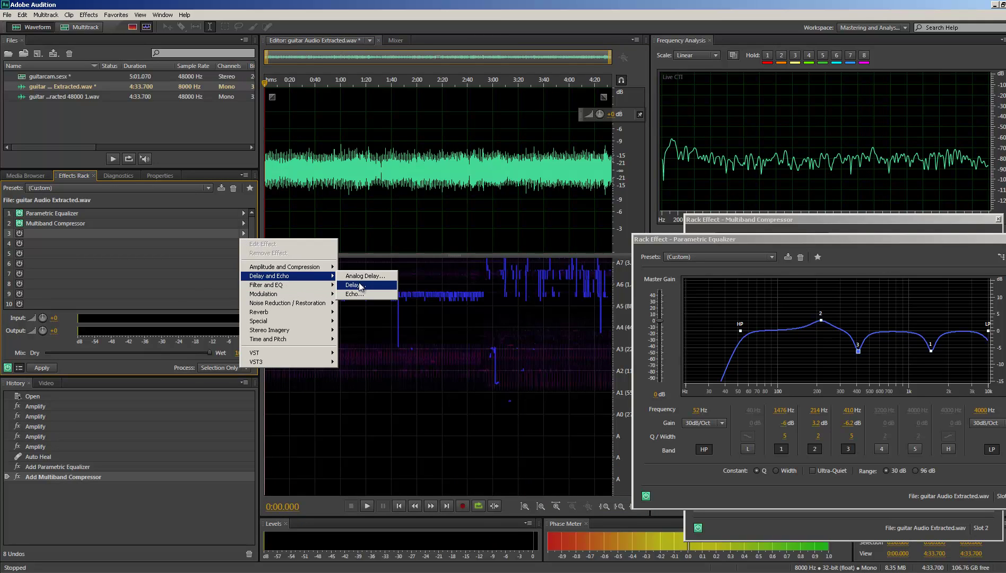
left_click(360, 287)
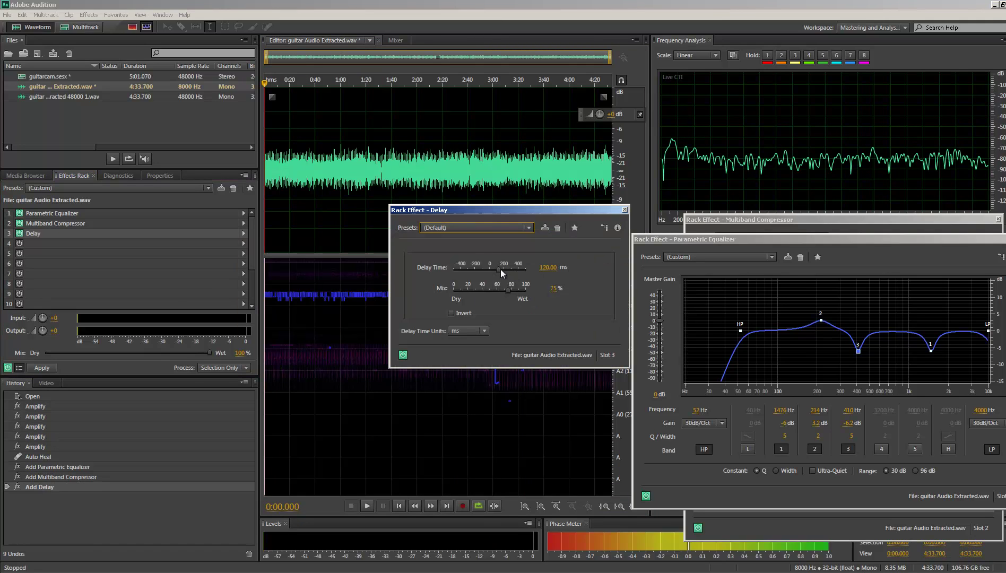
left_click_drag(548, 269, 545, 270)
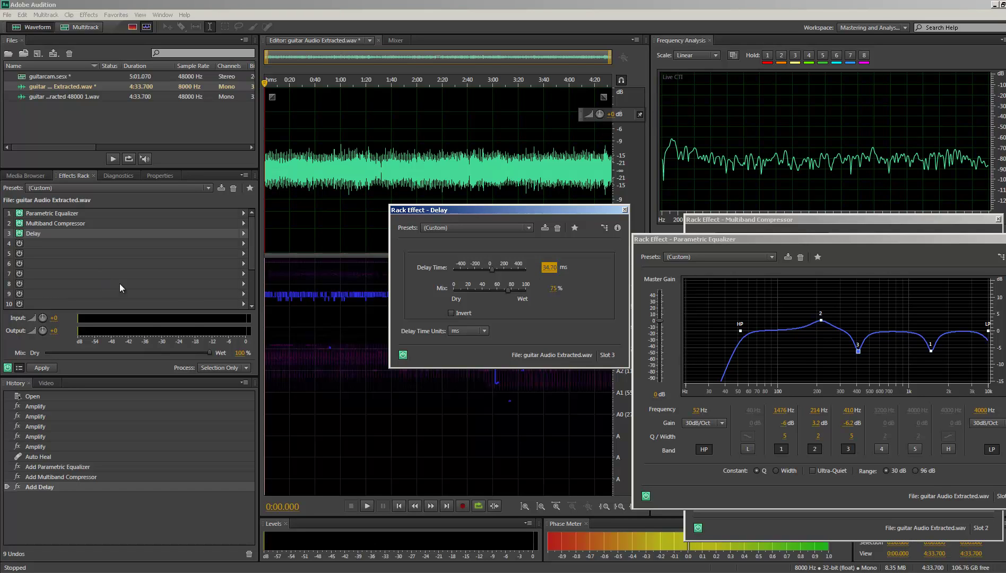
key("space")
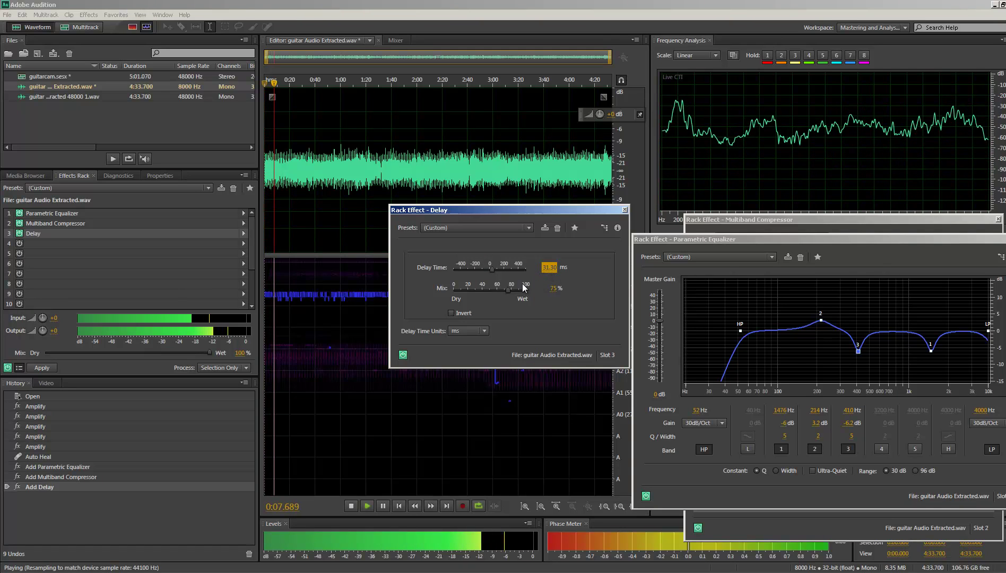
Step: Set the Delay's mix to 30.29% and compare playback with the effect bypassed and enabled
left_click_drag(508, 291, 475, 293)
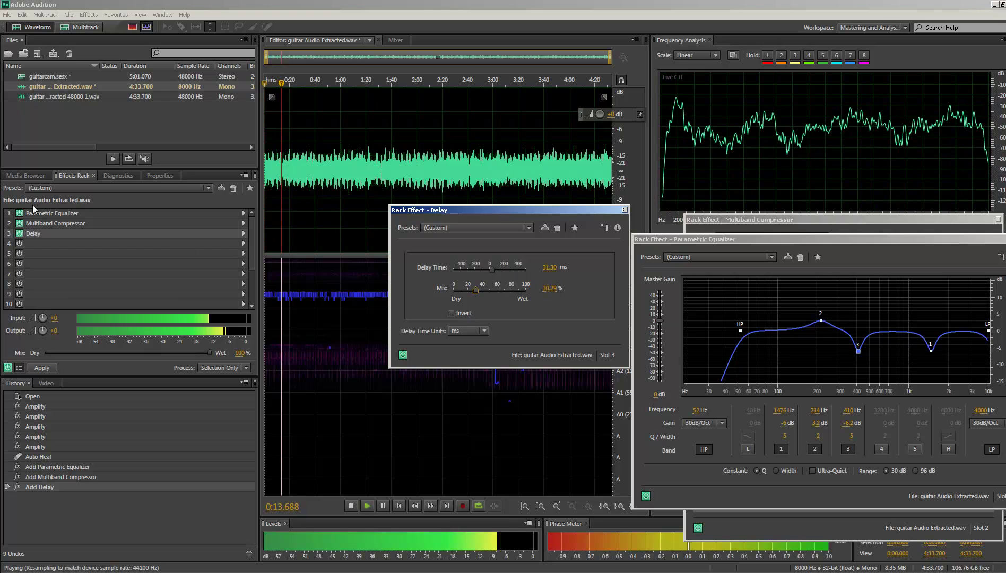
left_click(20, 233)
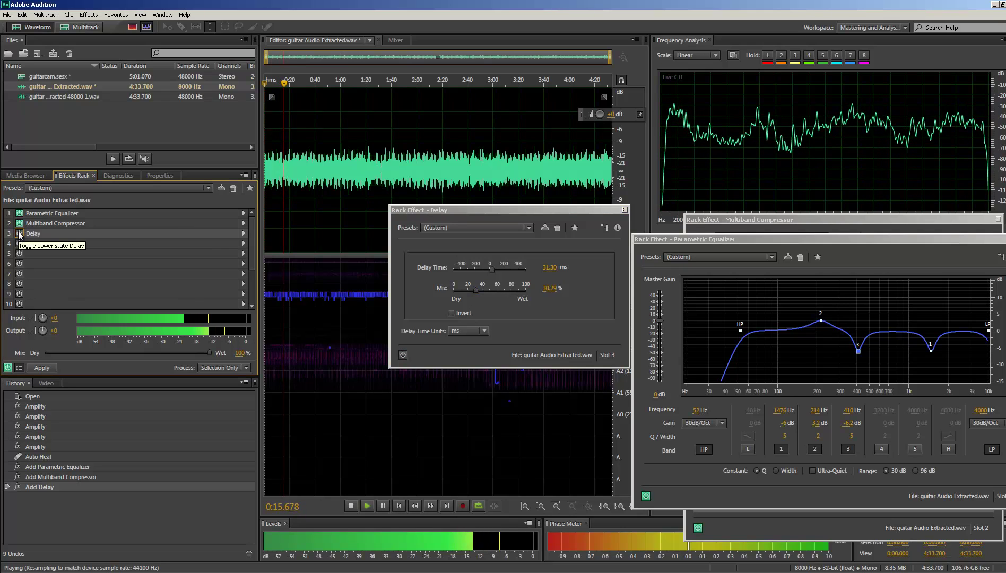
left_click(19, 234)
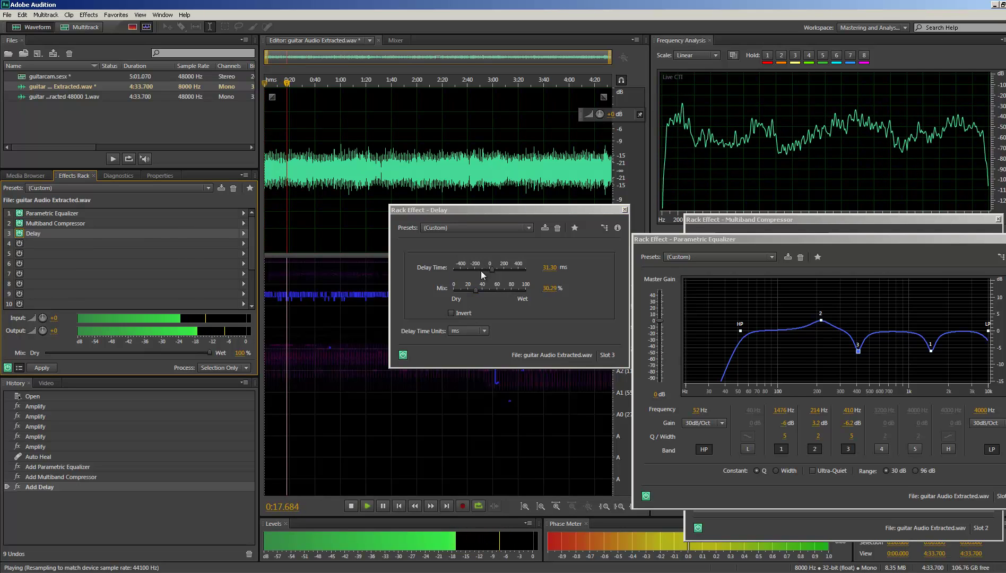
Step: Try Delay times of 169.99 ms and 32.80 ms, plus the Rich Double, Mono Repeater and 100ms Delay on Left presets during playback
left_click_drag(493, 271, 503, 270)
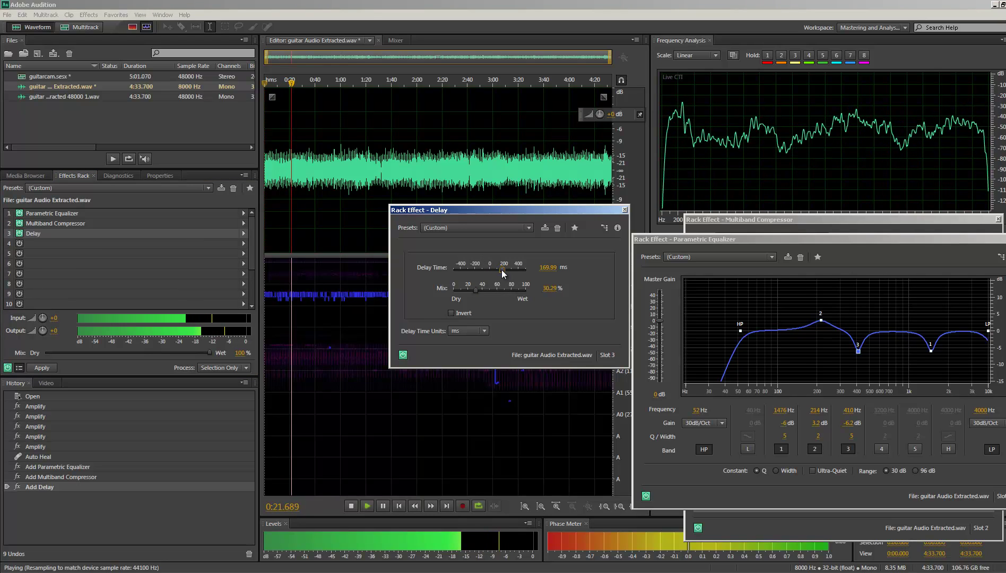
mouse_move(503, 271)
left_mouse_down()
mouse_move(527, 274)
mouse_move(519, 277)
left_mouse_up()
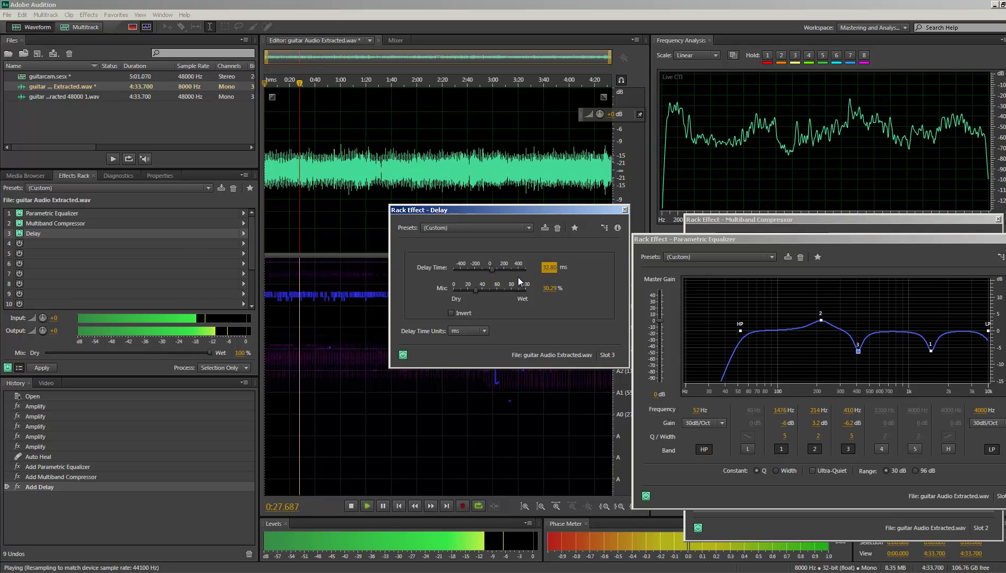
left_click(505, 225)
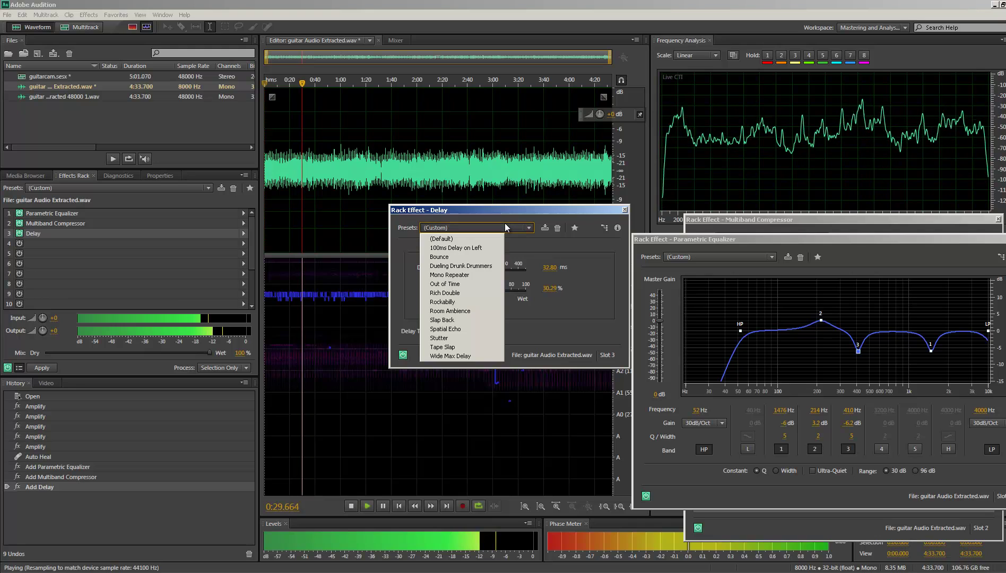
left_click(461, 293)
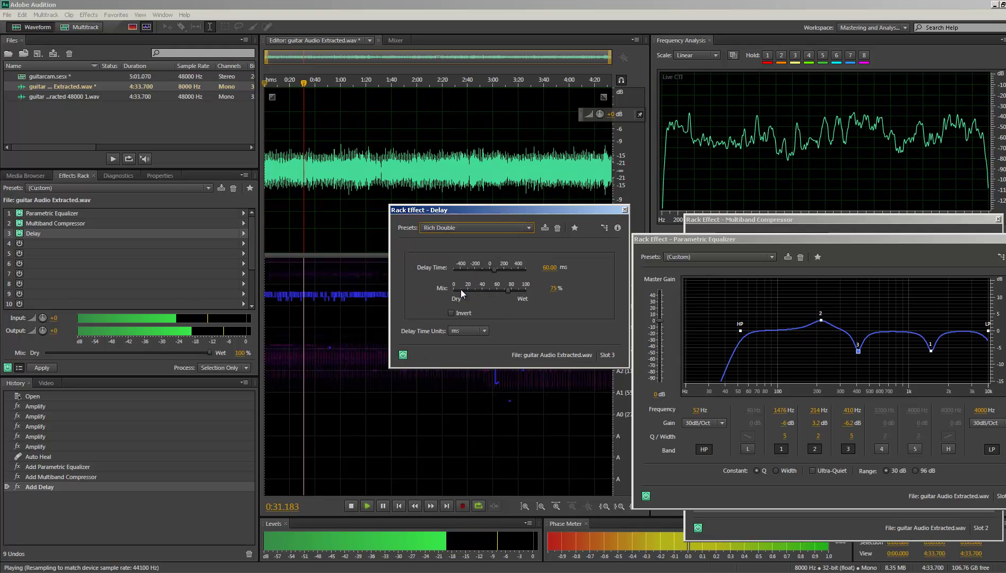
left_click(463, 229)
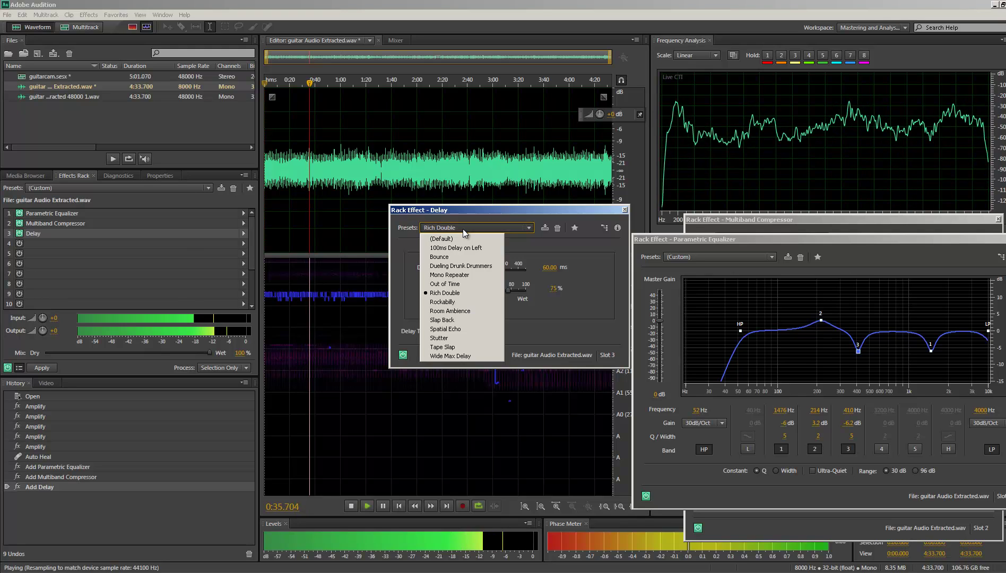
left_click(461, 275)
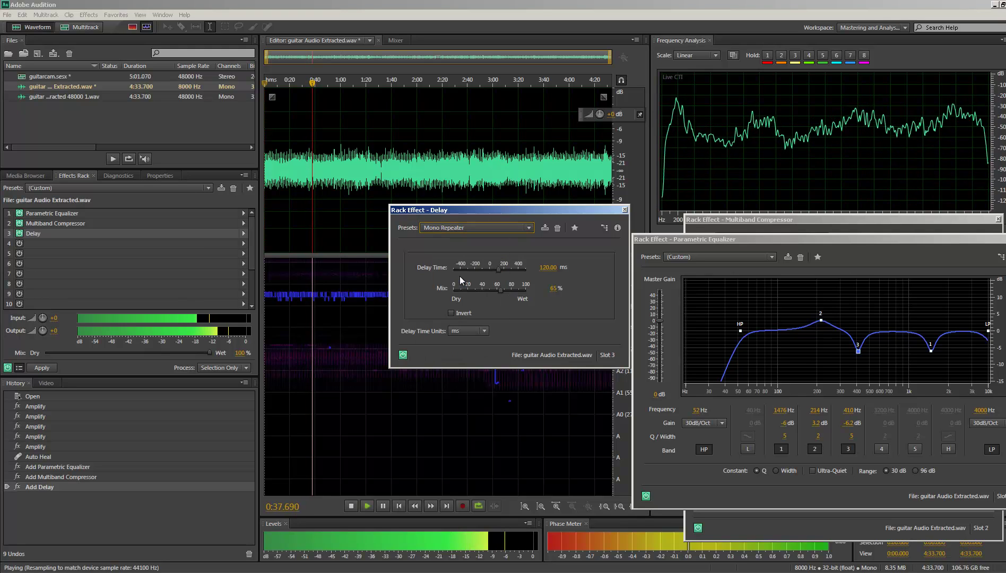
left_click(476, 229)
left_click(470, 248)
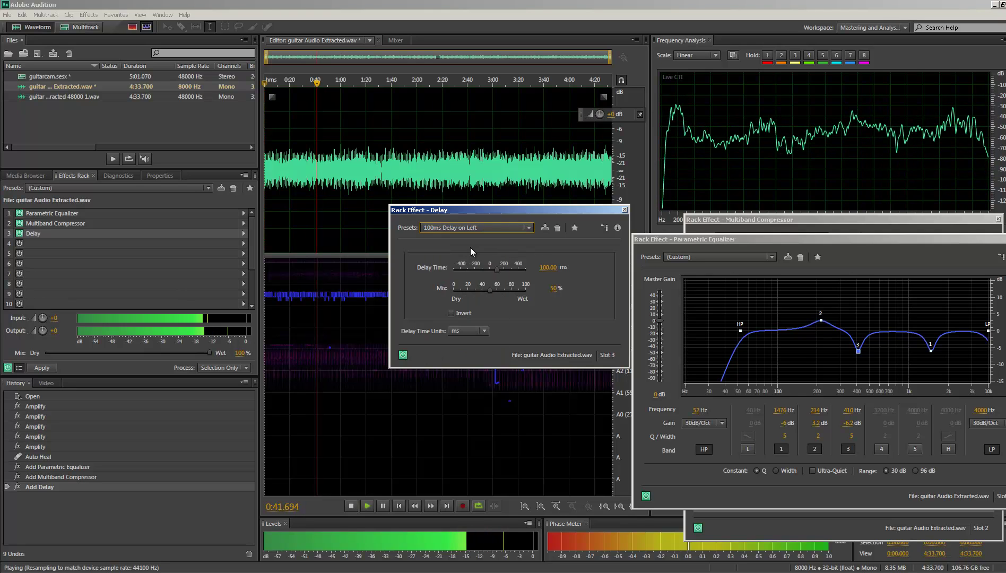
Step: Apply the Tape Slap preset to the Delay and set its delay time to 20.60 ms
left_click(467, 230)
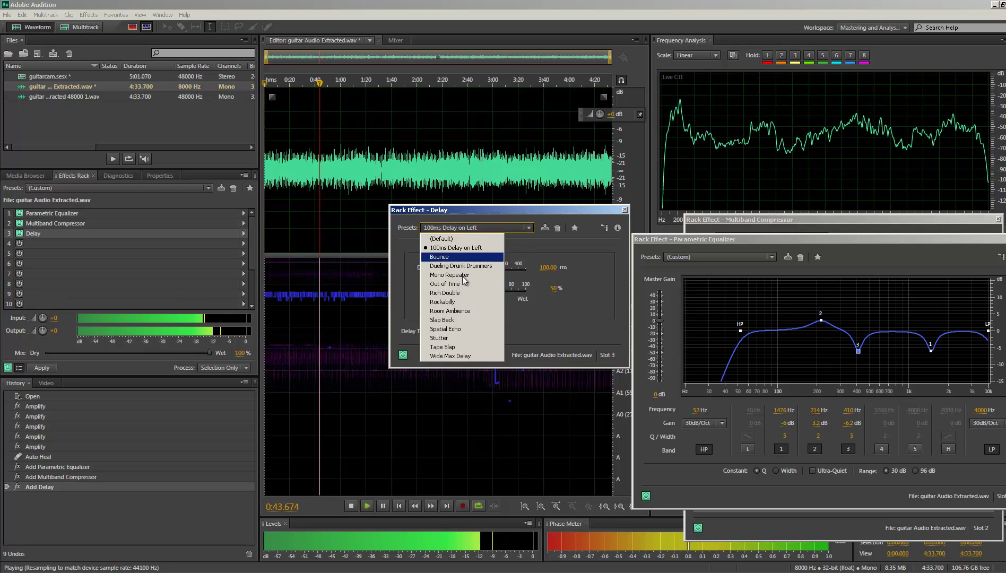
left_click(467, 474)
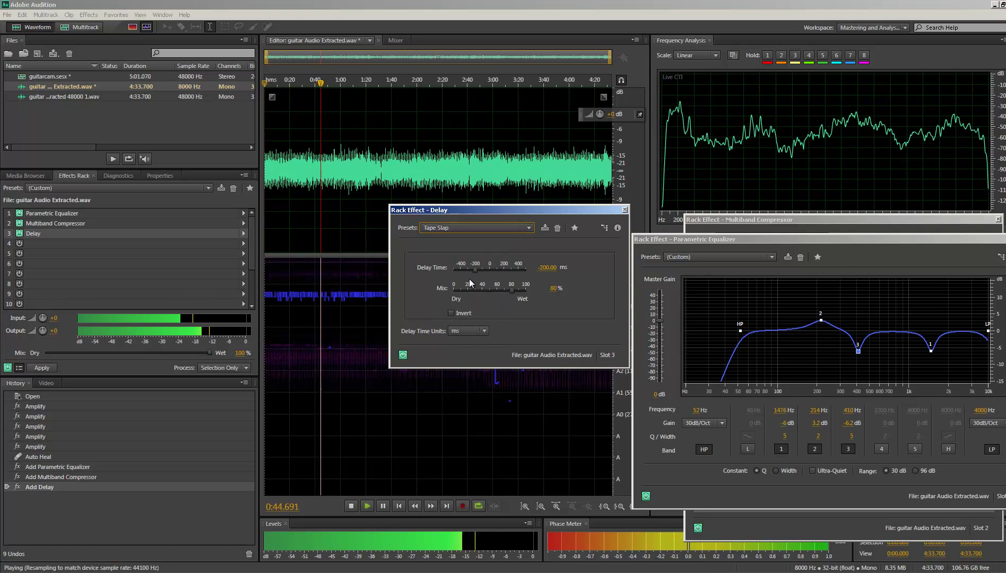
left_click(480, 228)
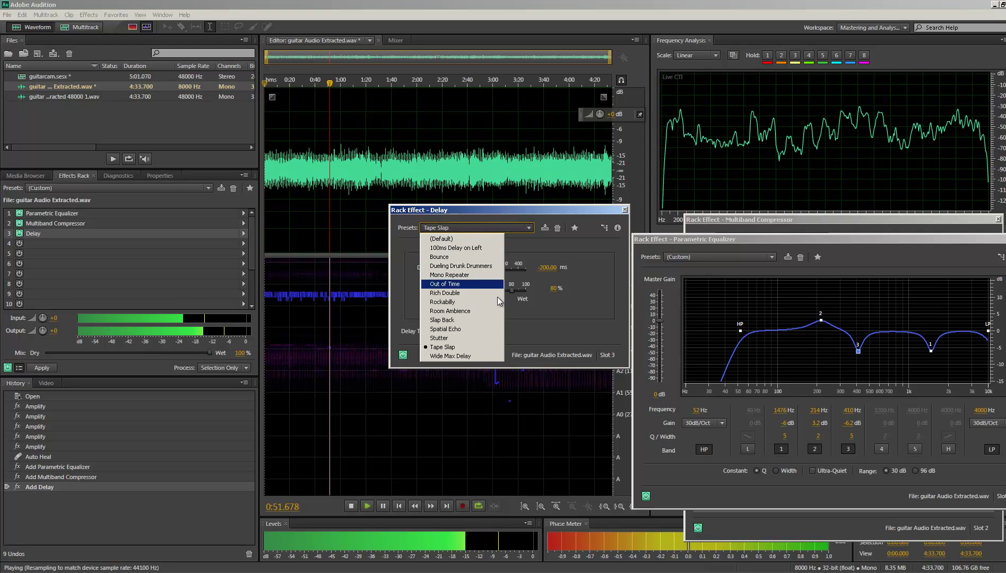
left_click(549, 314)
left_click_drag(548, 271, 582, 274)
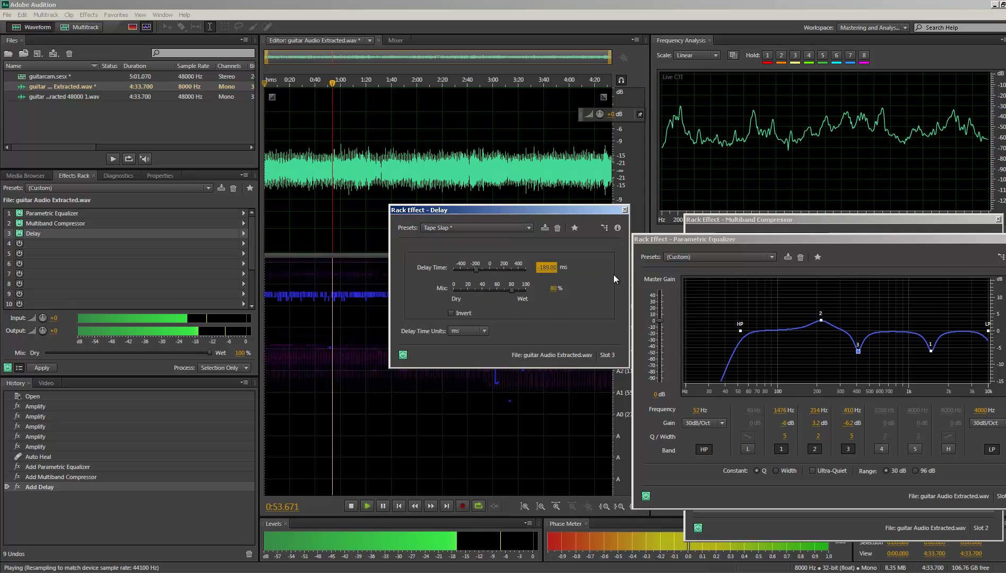
left_click_drag(478, 270, 498, 273)
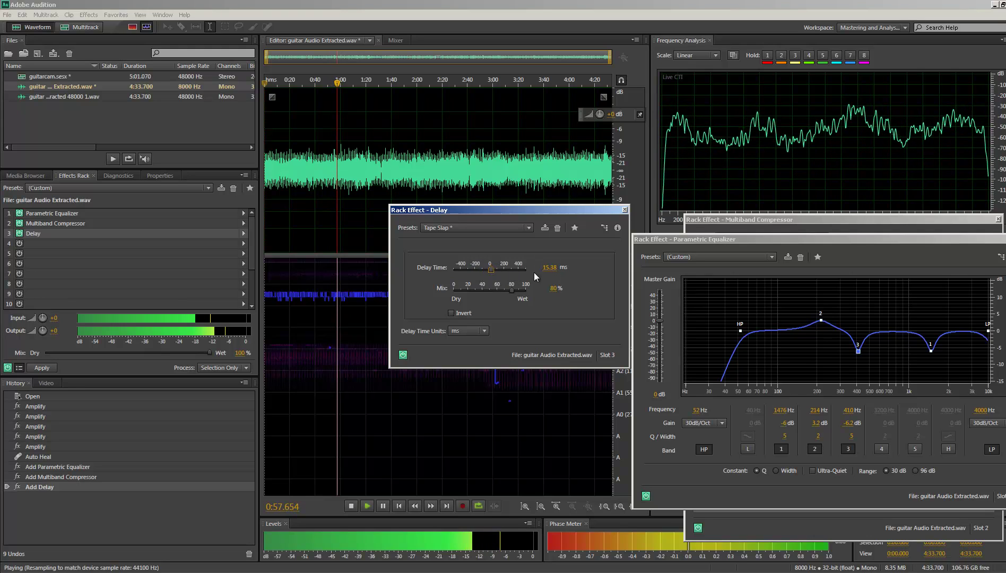
left_click_drag(565, 273, 573, 274)
left_click_drag(577, 274, 582, 275)
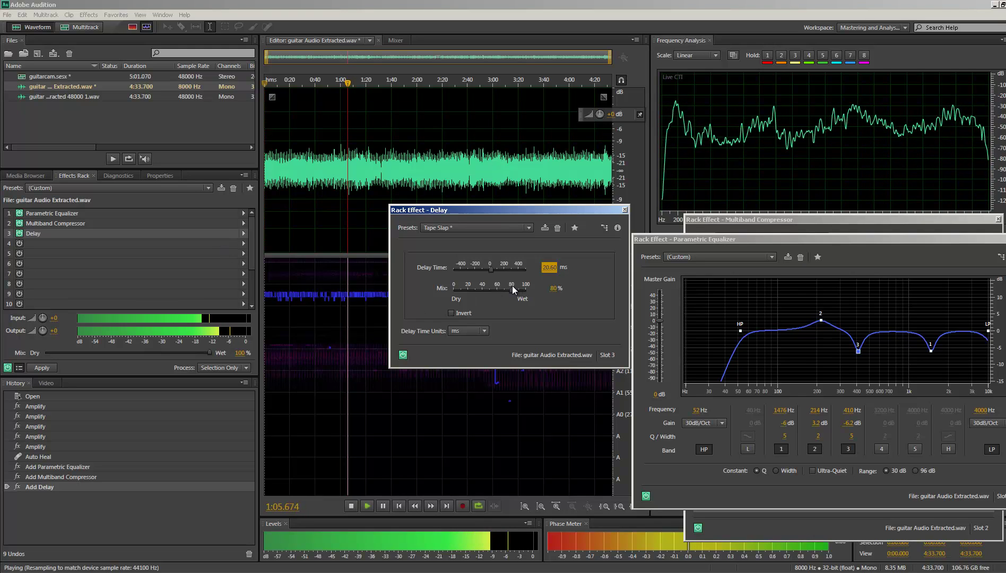
Step: Briefly test the Delay's Invert option, leave it off, and set the mix to 39.85%
left_click(455, 313)
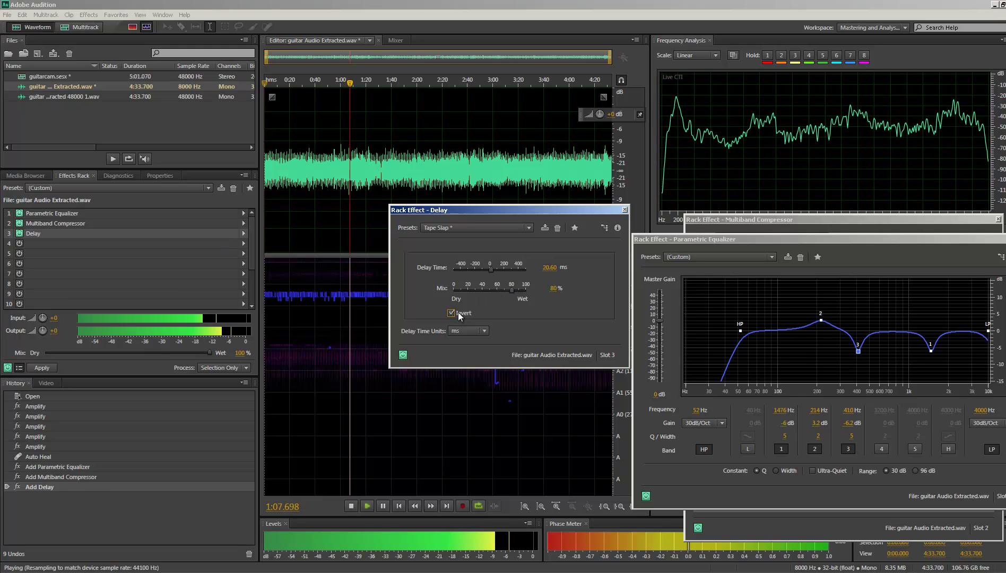
left_click(452, 314)
left_click_drag(512, 290, 482, 292)
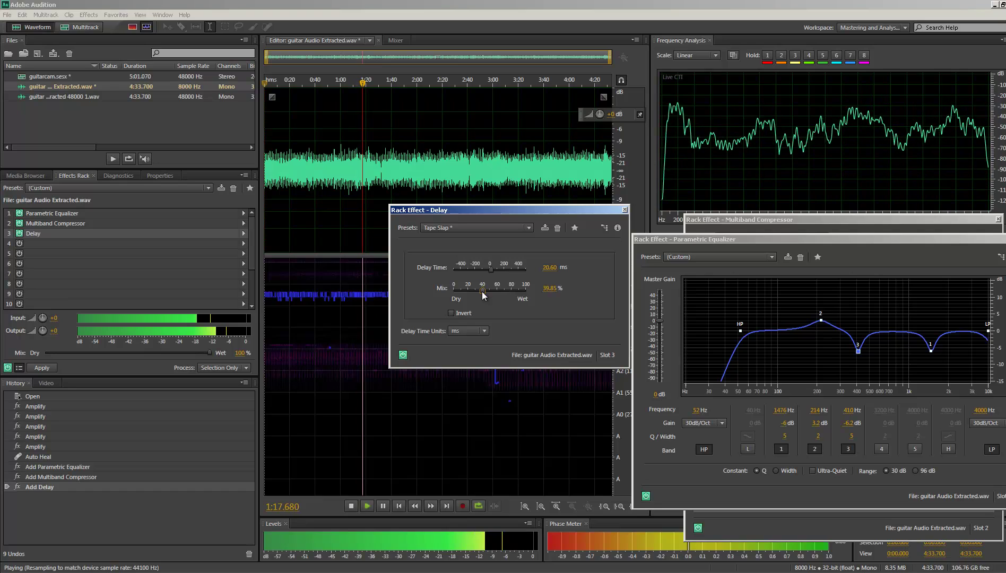
Step: Stop playback, close the Delay settings and switch the Delay off in rack slot 3
key("space")
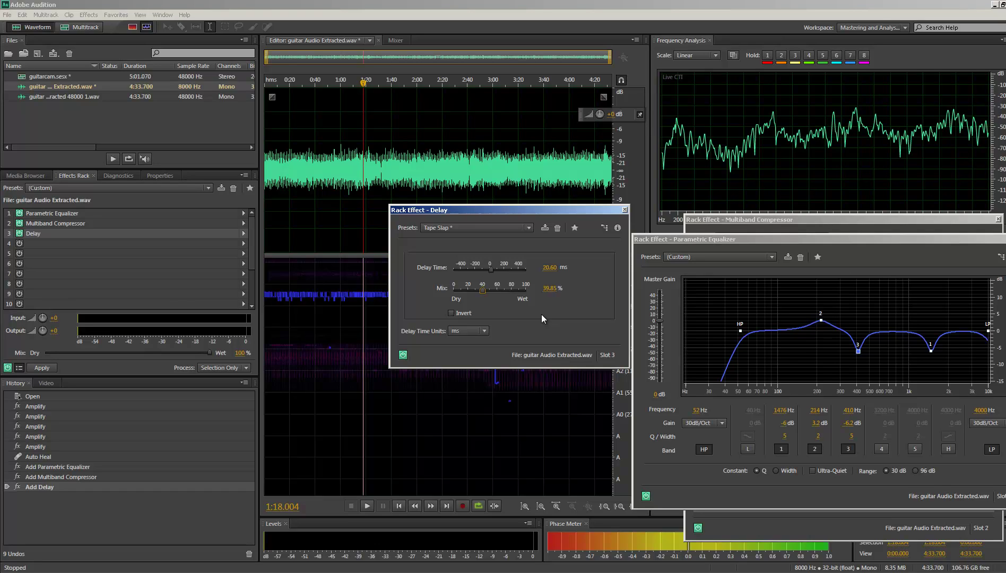
left_click(625, 210)
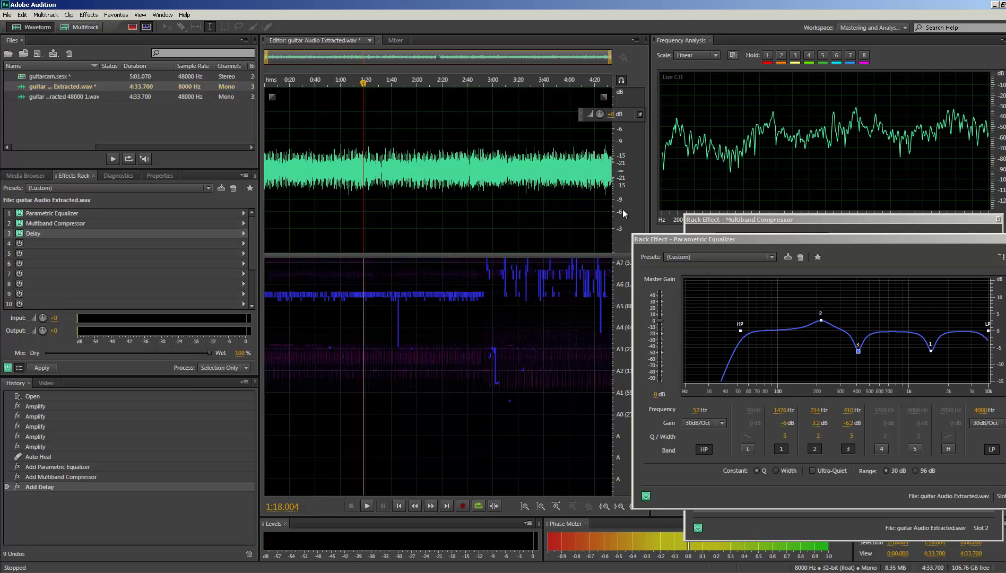
left_click(20, 234)
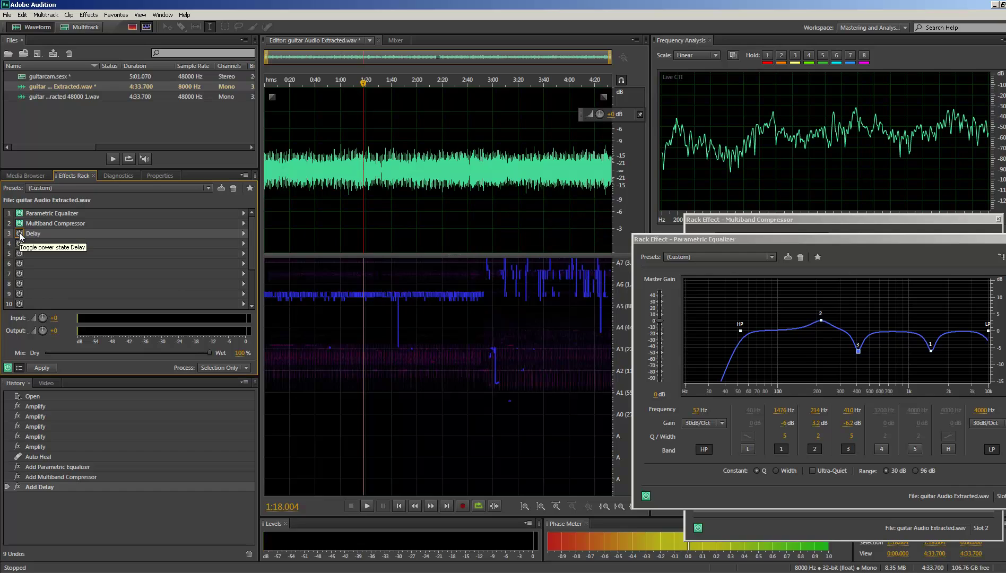
Step: Try to save guitar Audio Extracted.wav without applying the rack effects
key("ctrl+s")
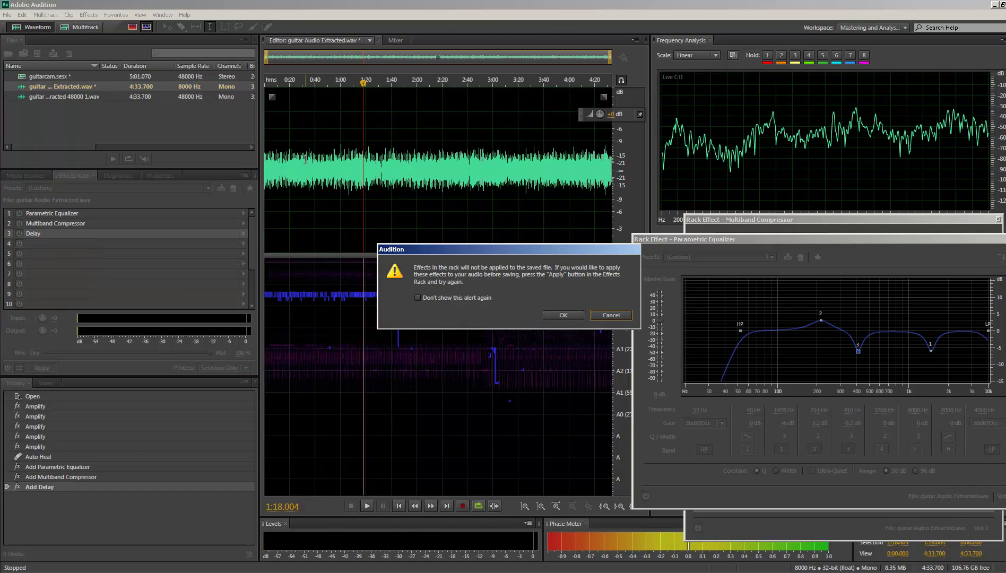
left_click(563, 317)
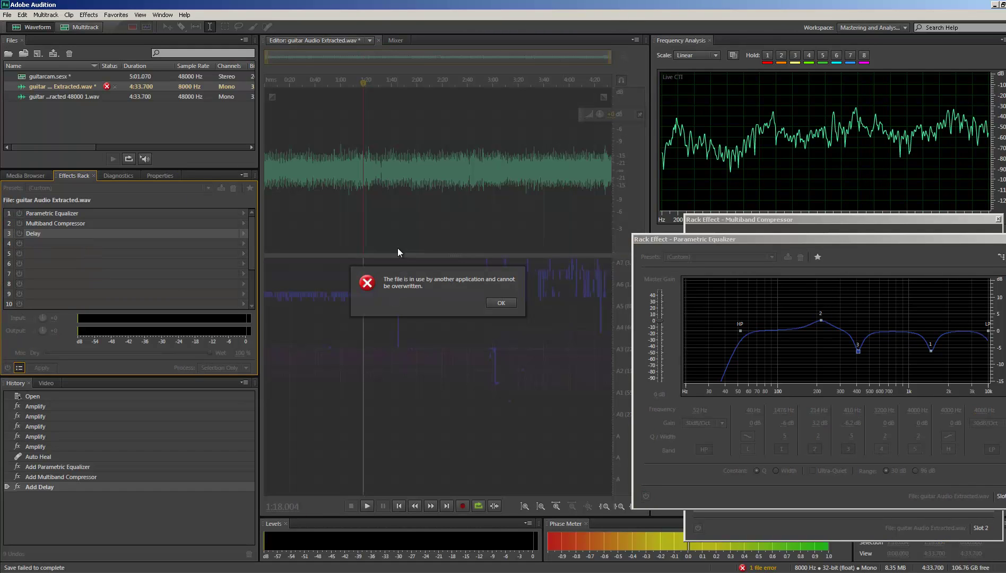
left_click(502, 303)
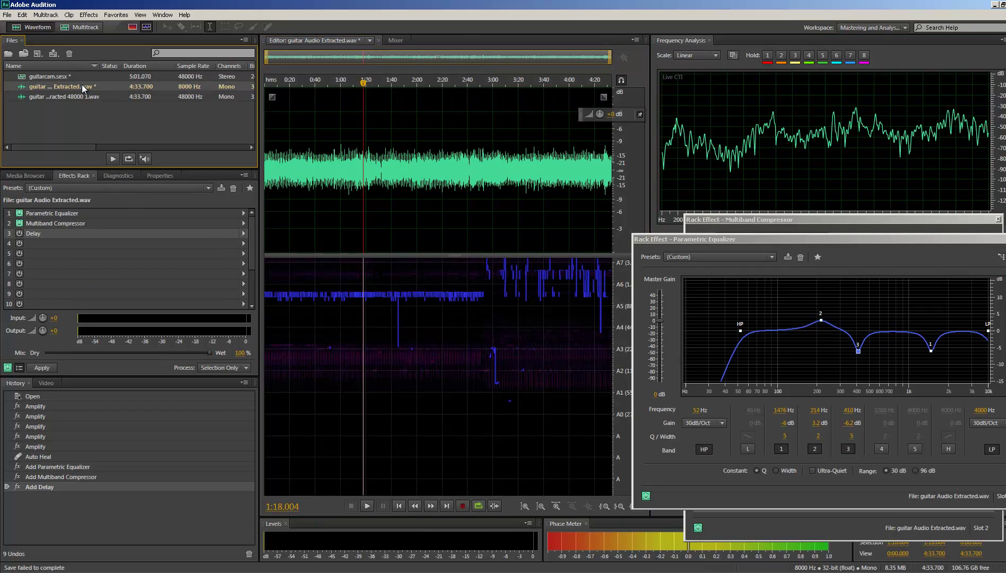
key("ctrl+s")
left_click(563, 315)
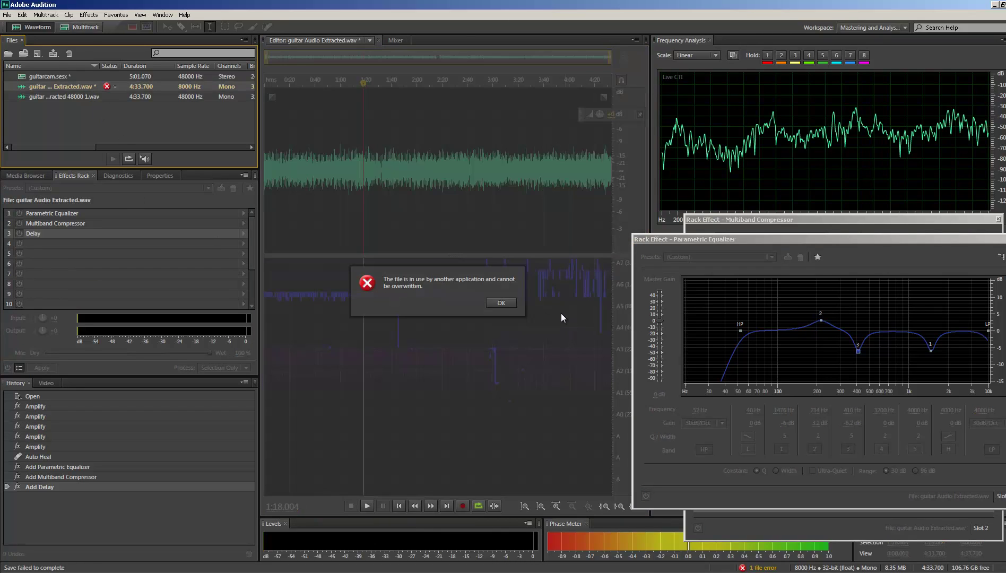
left_click(503, 302)
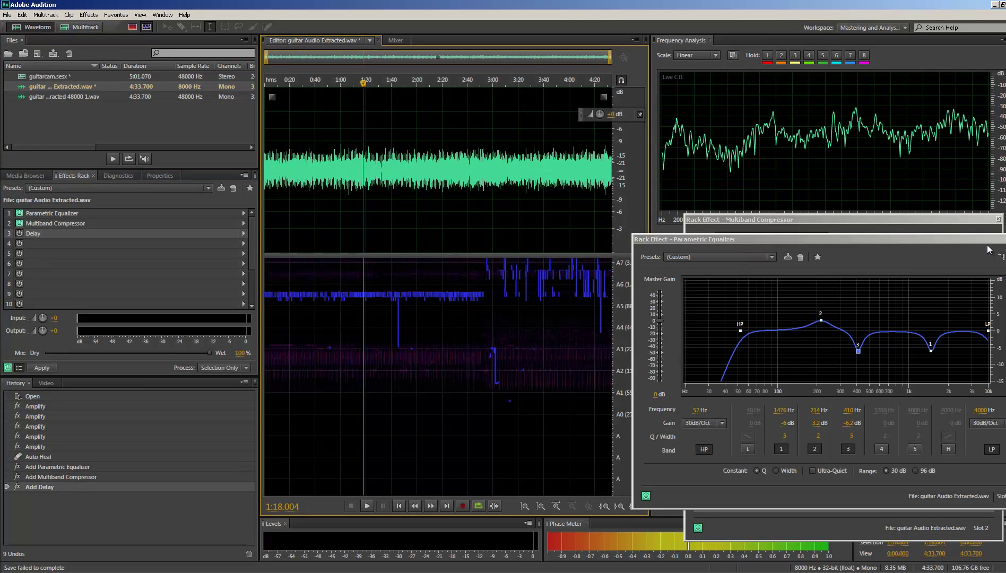
Step: Close the Parametric Equalizer and Multiband Compressor settings windows
left_click_drag(993, 240, 970, 244)
left_click(970, 244)
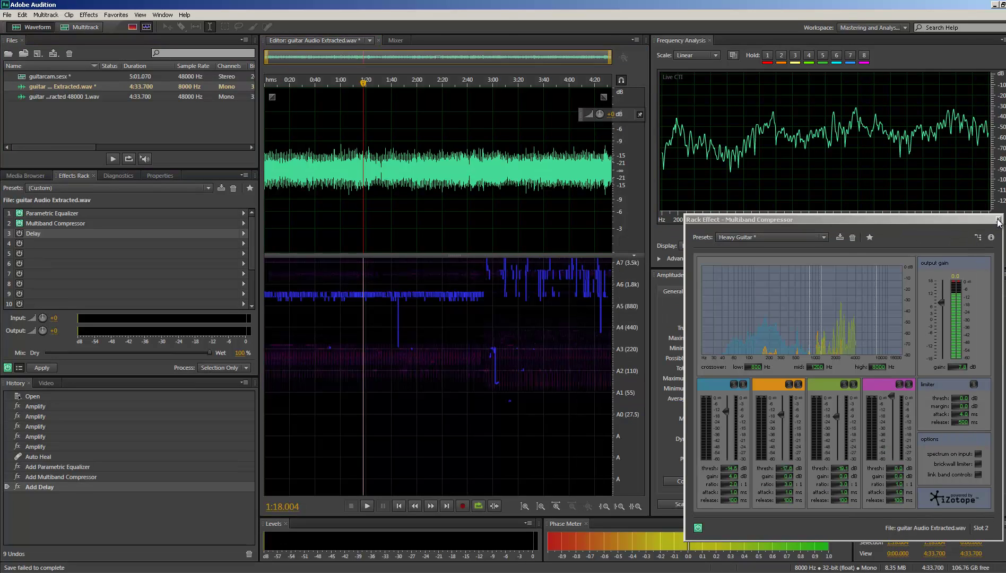
left_click(999, 220)
Step: Close the 48000 Hz copy of the extracted guitar audio, accepting that its multitrack clips go offline
left_click(43, 94)
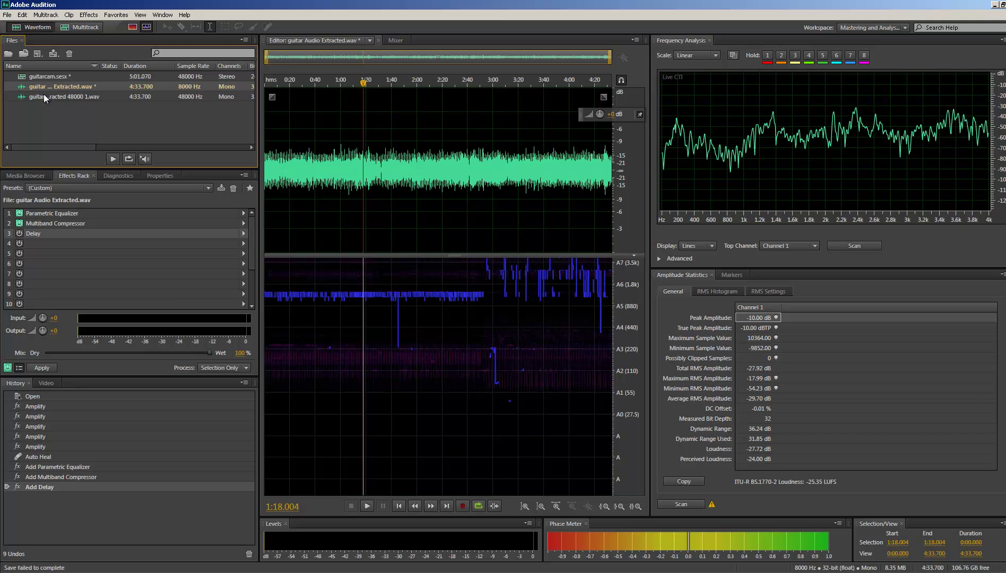
key("Delete")
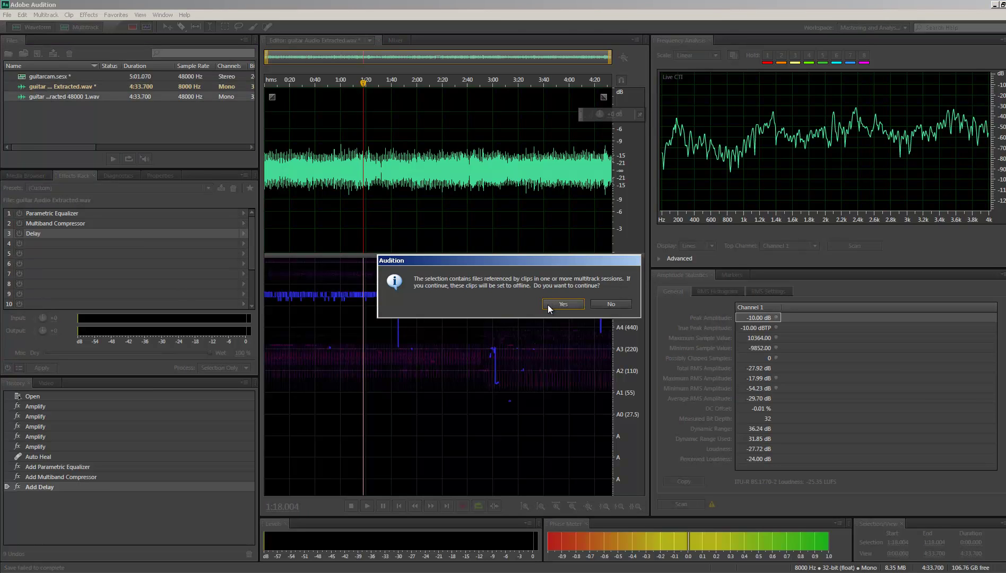
left_click(552, 304)
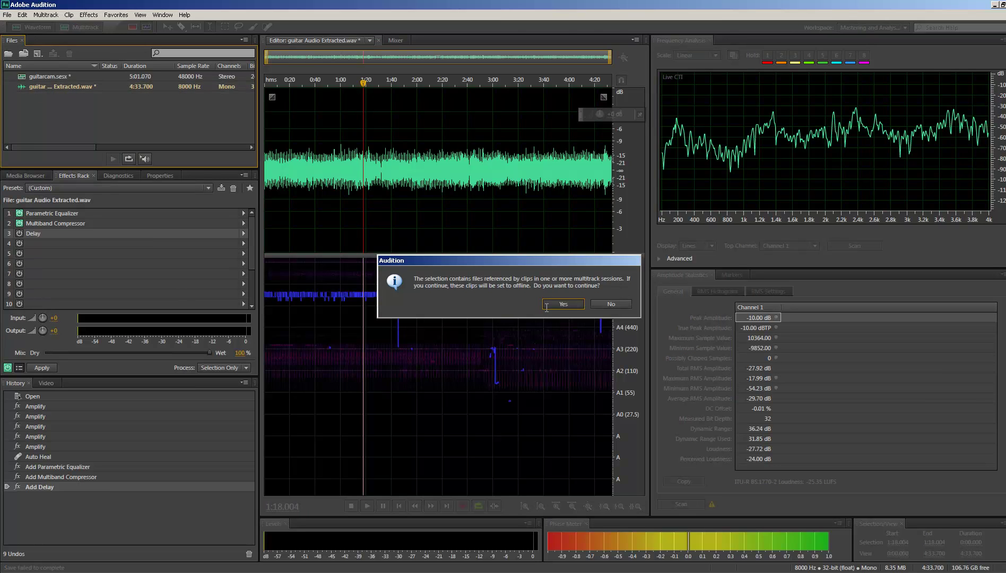
Step: Retry saving guitar Audio Extracted.wav with its 48000 Hz copy closed, leaving the rack effects unapplied
left_click(85, 88)
key("ctrl+s")
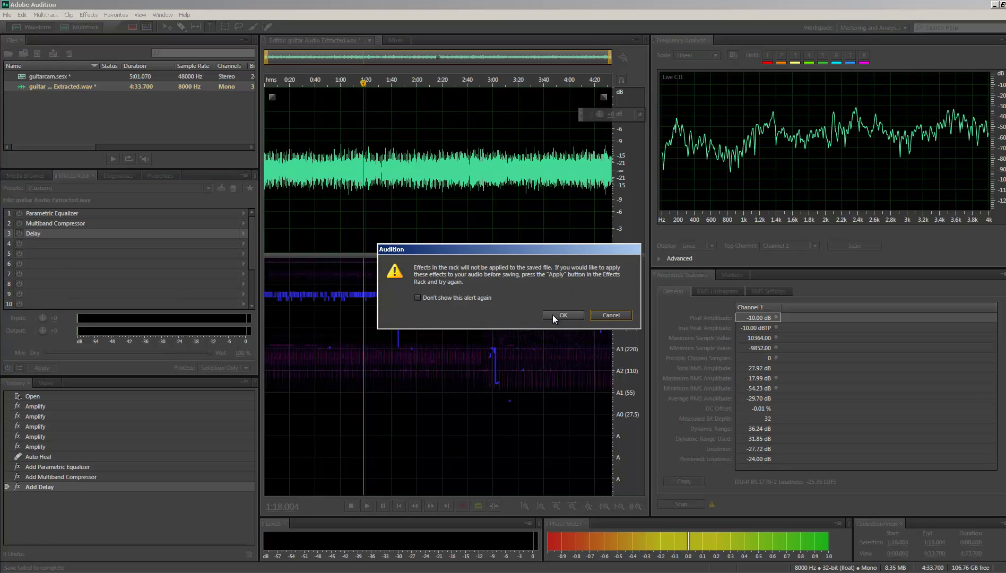
left_click(553, 314)
left_click(501, 303)
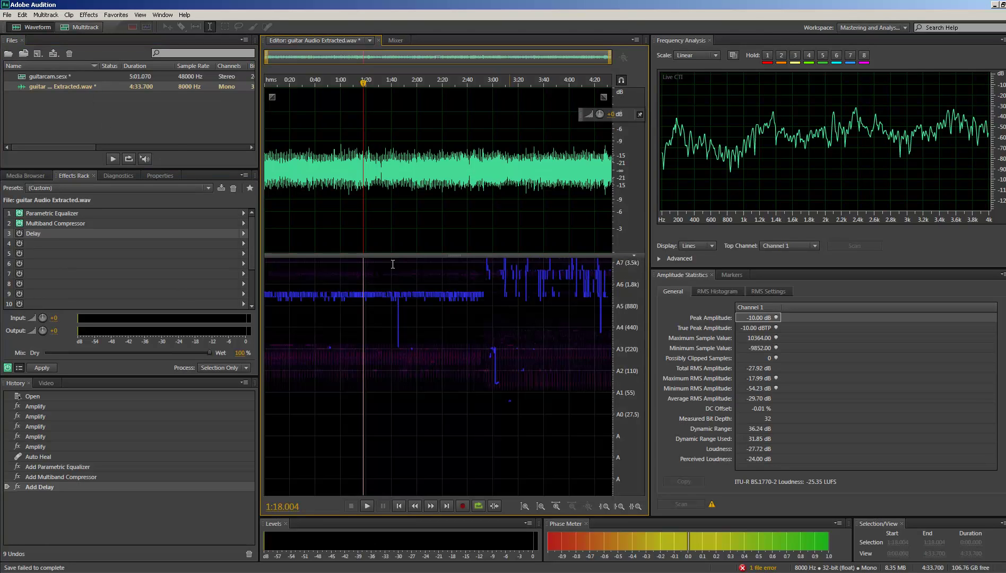
Step: Bring up the guitarcam.sesx session and close all files without saving any changes
left_click(45, 77)
double_click(45, 77)
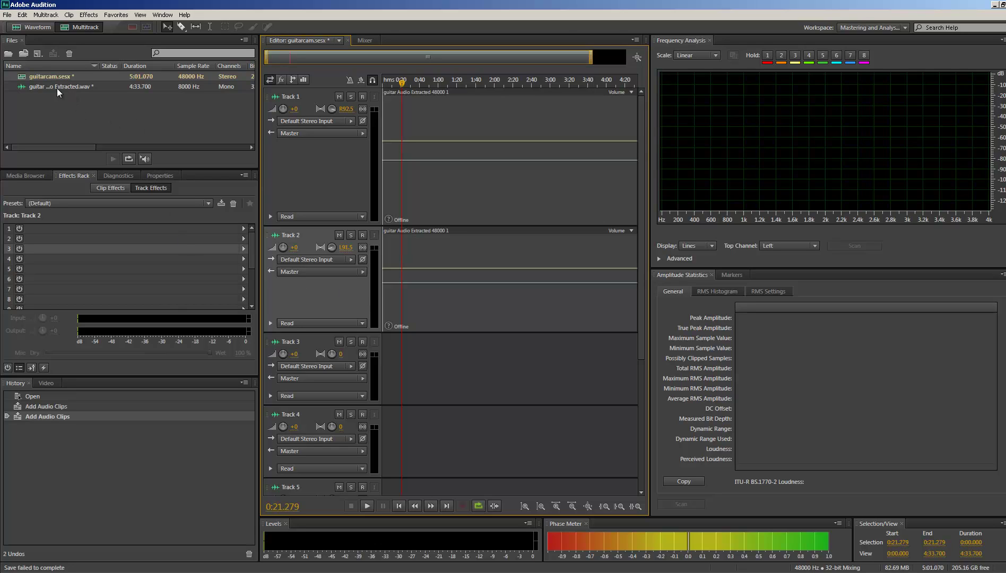
left_click(56, 88)
right_click(61, 78)
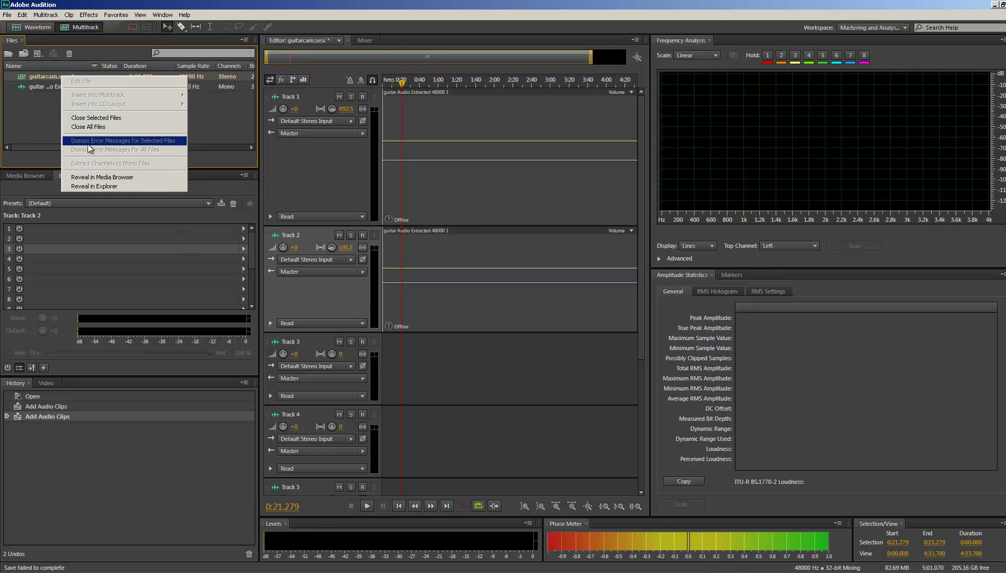
left_click(35, 109)
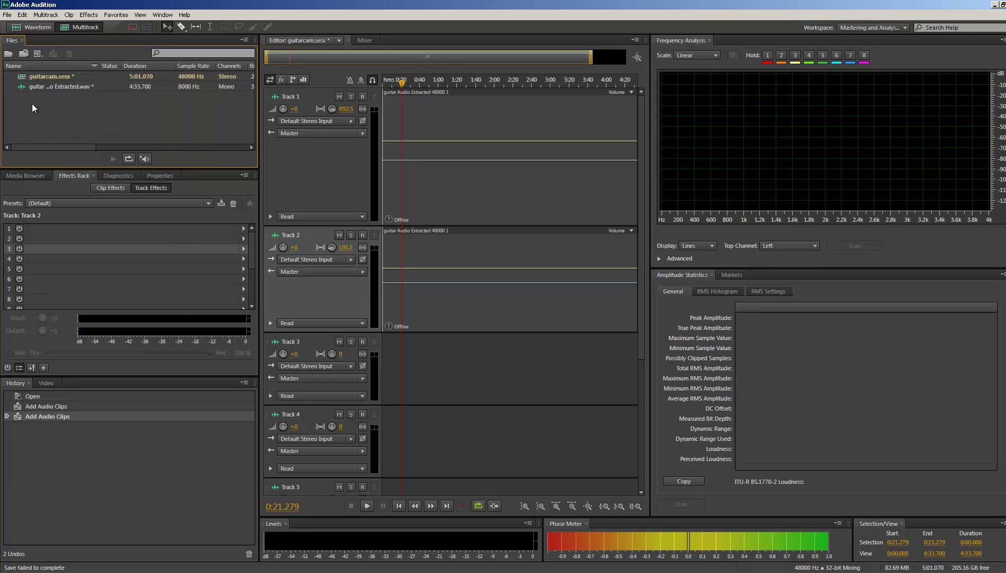
right_click(34, 77)
left_click(63, 127)
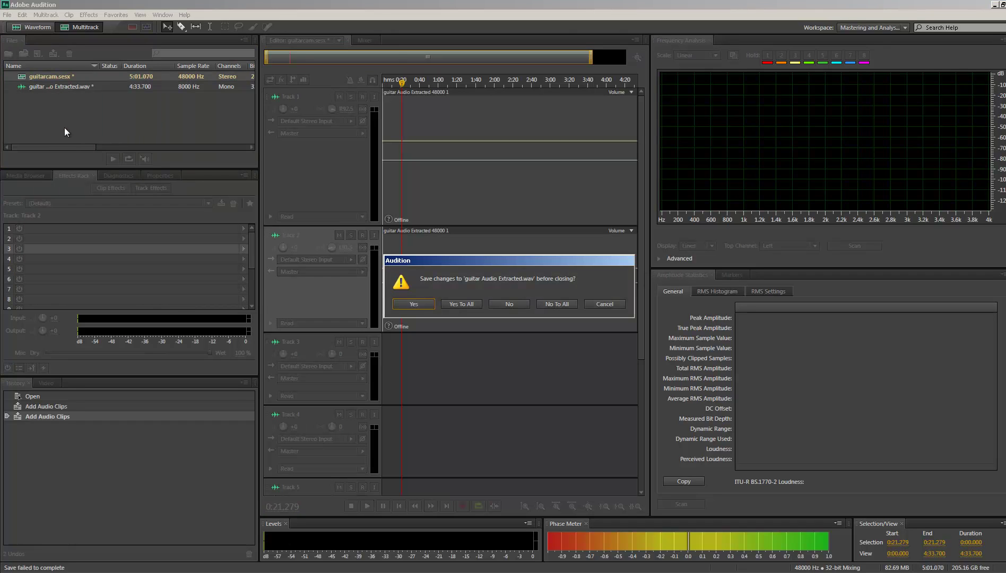
left_click(555, 306)
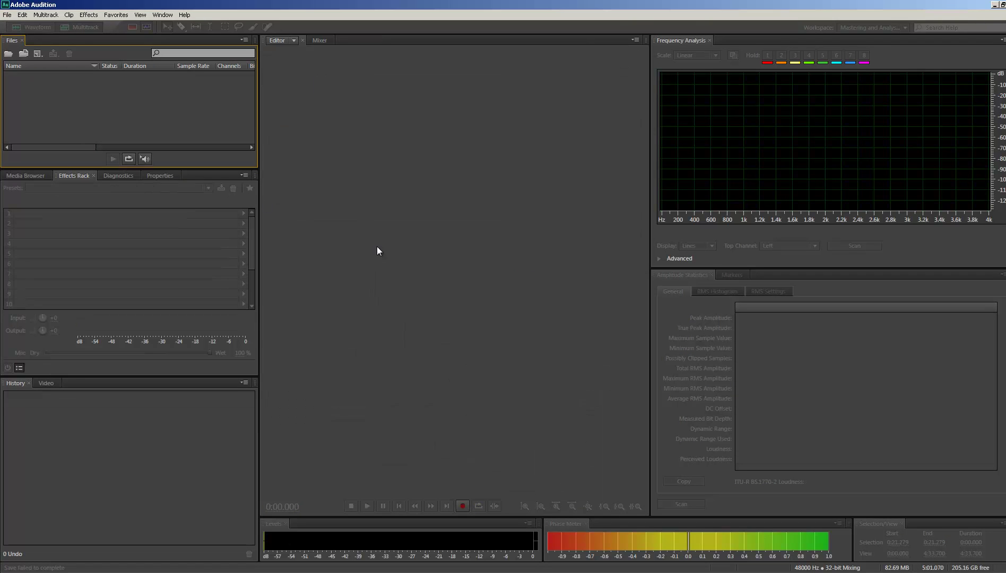
right_click(115, 107)
left_click(111, 107)
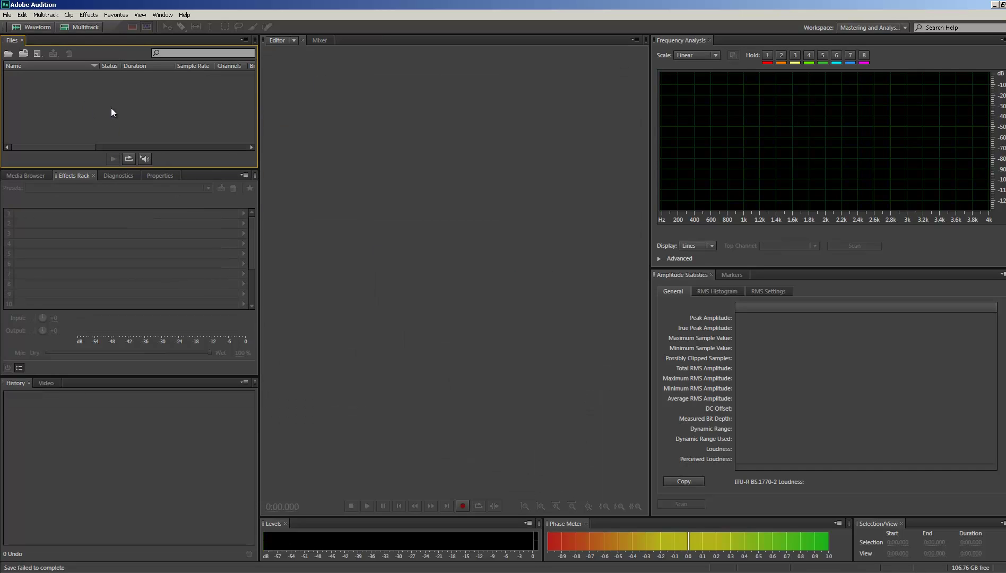
left_click(22, 15)
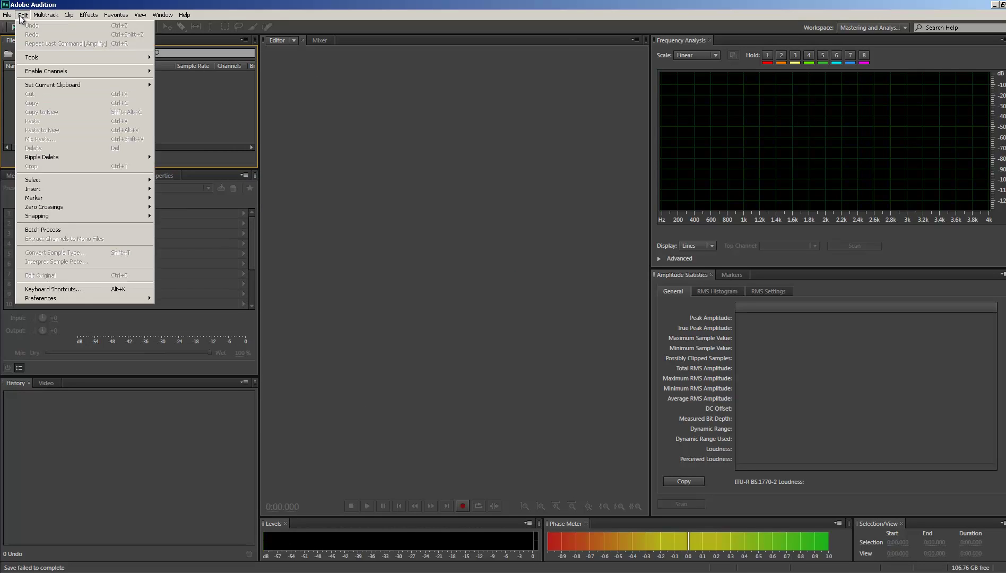
mouse_move(6, 15)
left_click(21, 35)
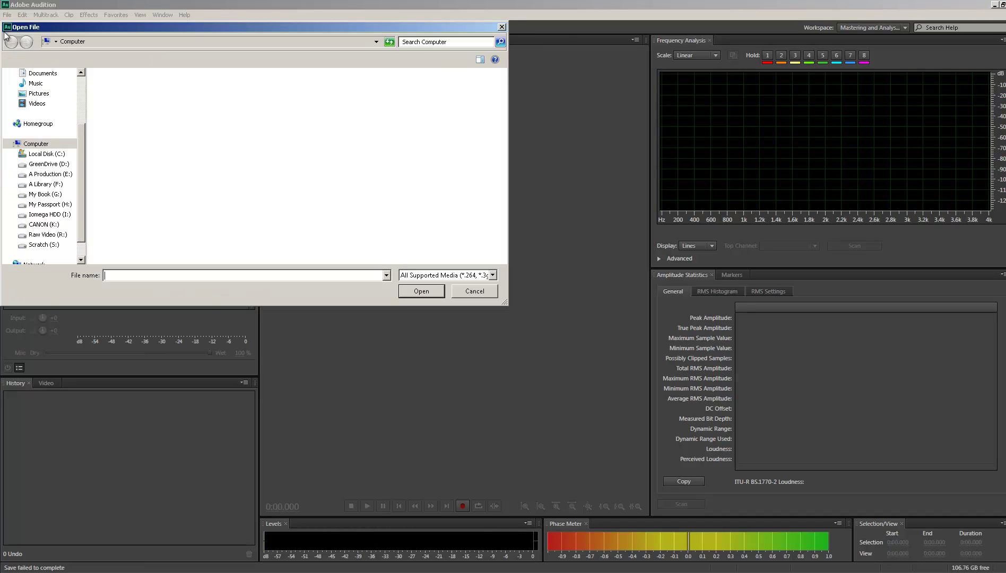
left_click(493, 290)
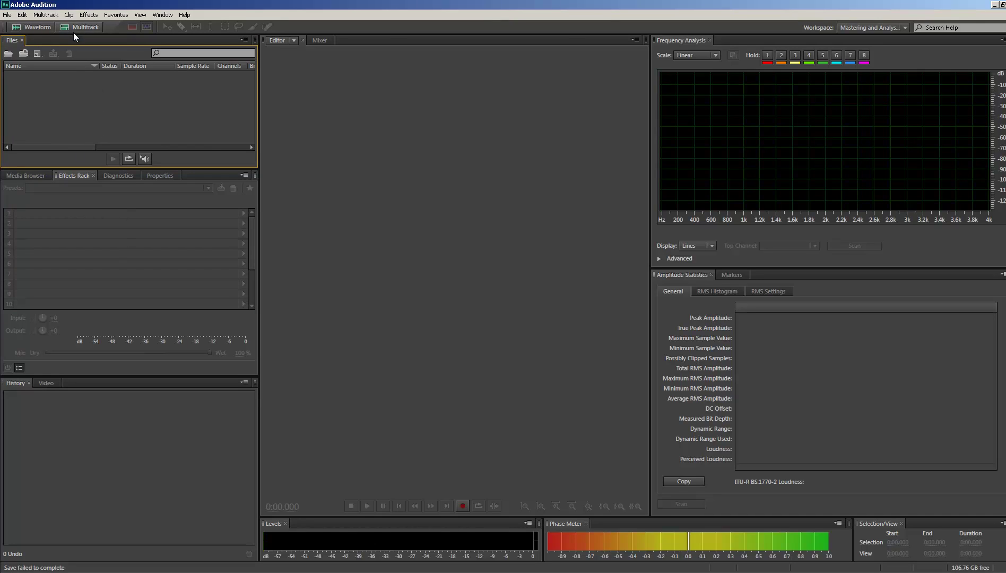
left_click(40, 27)
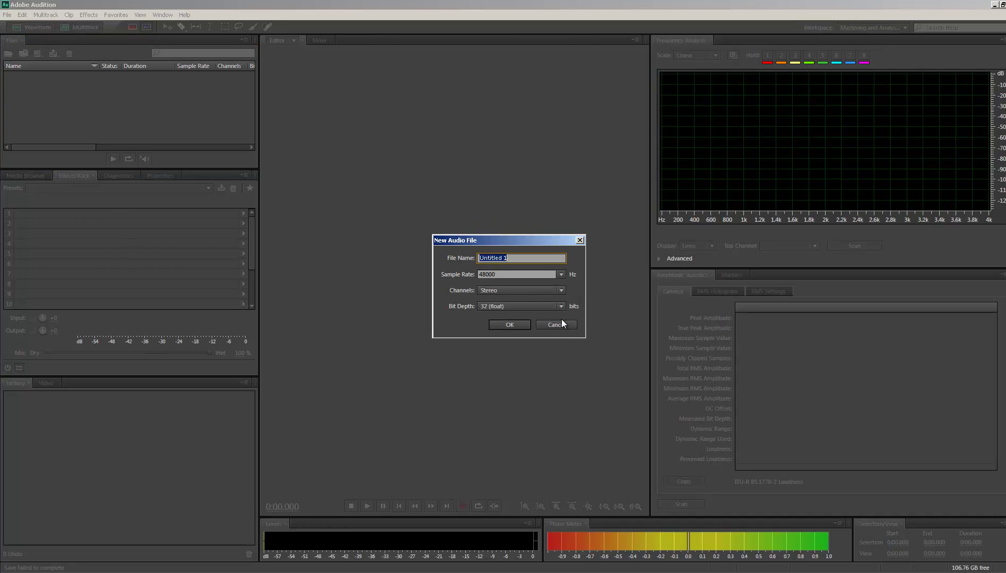
left_click(563, 326)
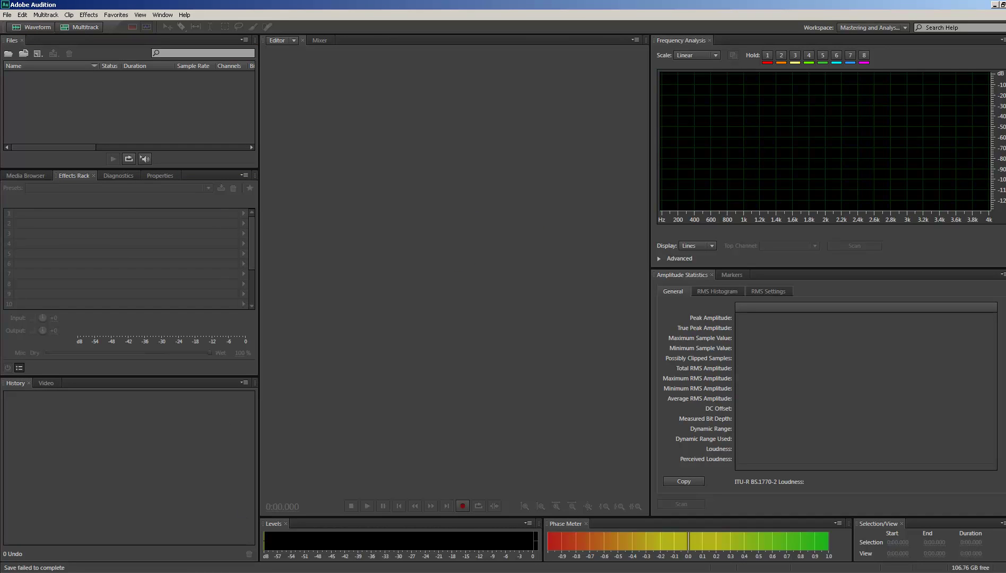